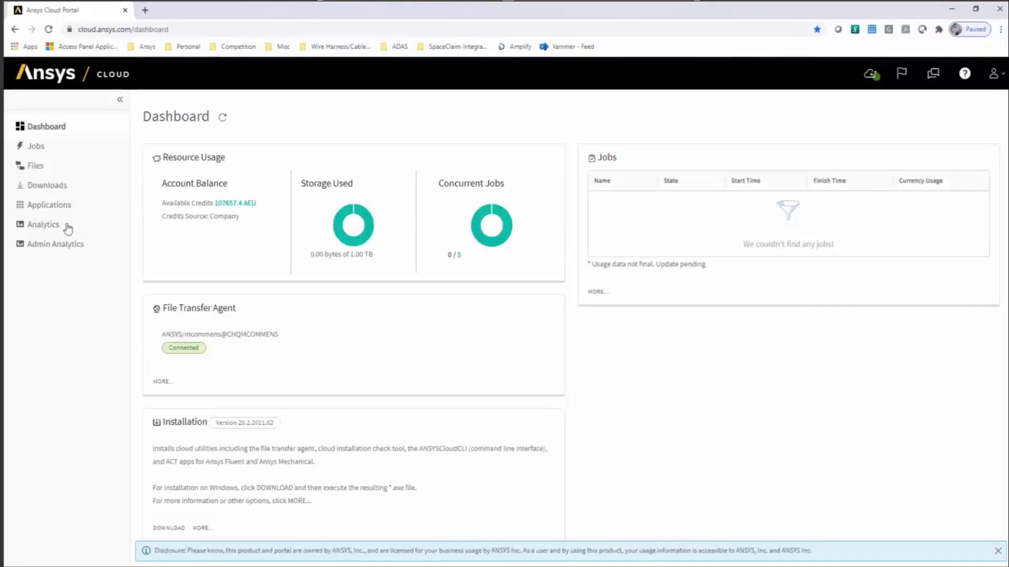
- Set up a new in-browser AEDT session with version 2020 R2 and the HC - 44 cores configuration
left_click(55, 211)
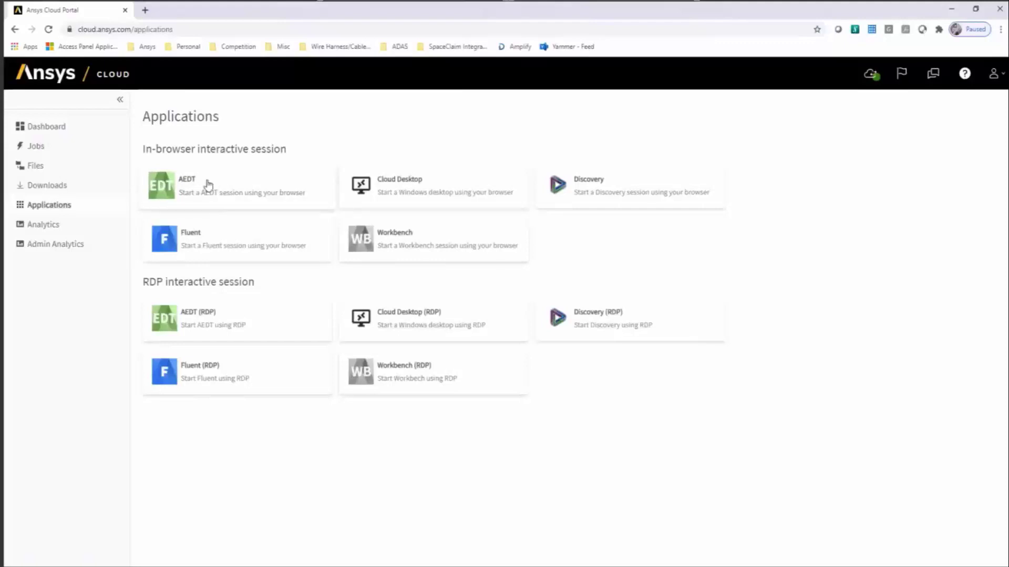
left_click(265, 177)
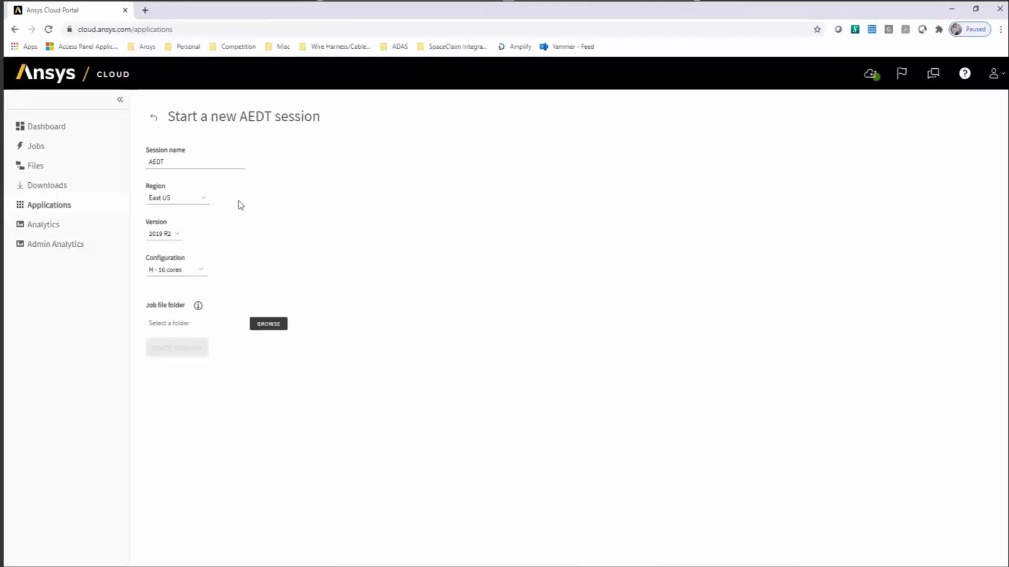
left_click(178, 235)
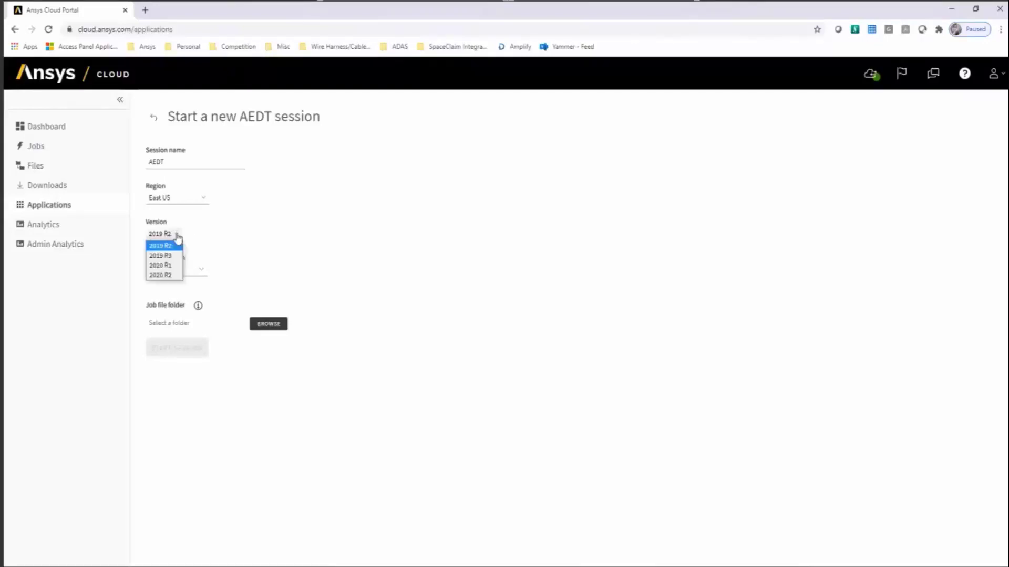
left_click(169, 276)
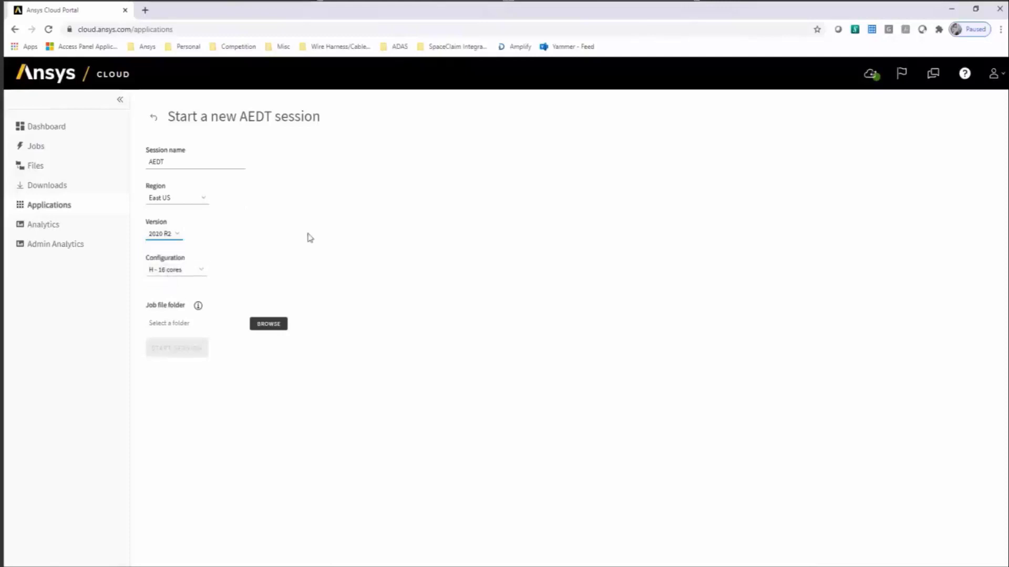
left_click(201, 273)
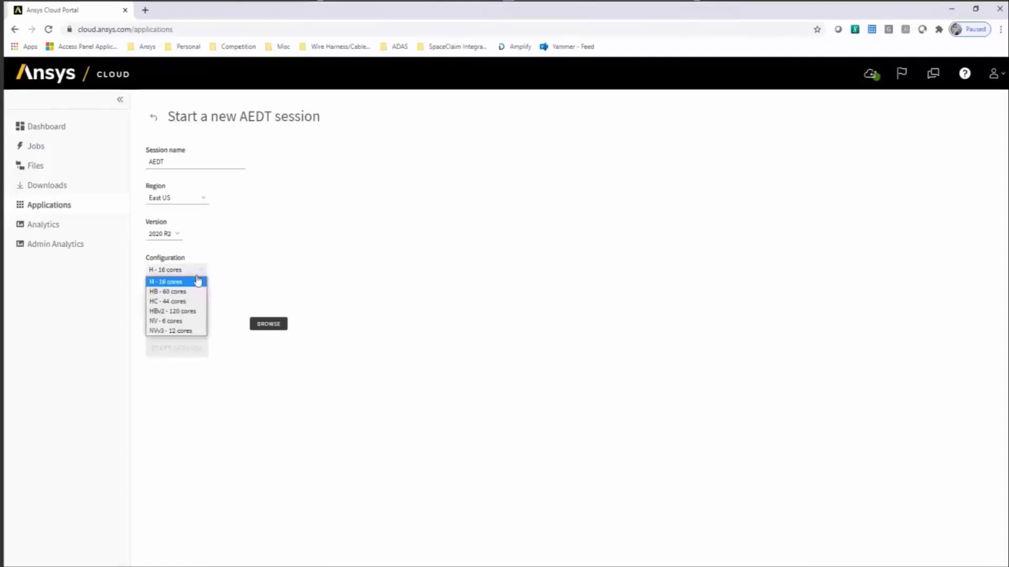
left_click(175, 304)
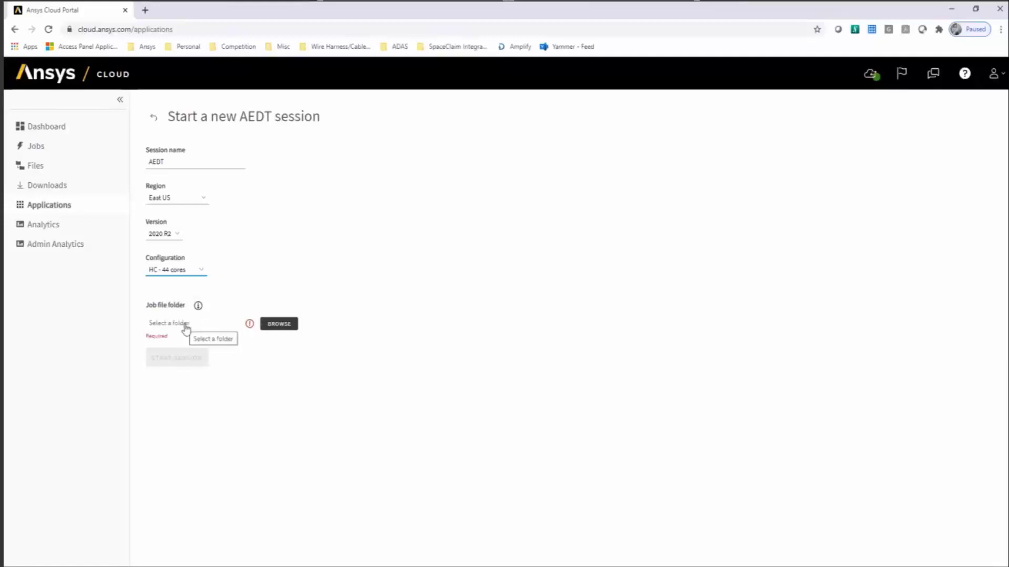
- Create a new folder named HFSS_Simulations in the East US personal data storage for the job files
left_click(279, 324)
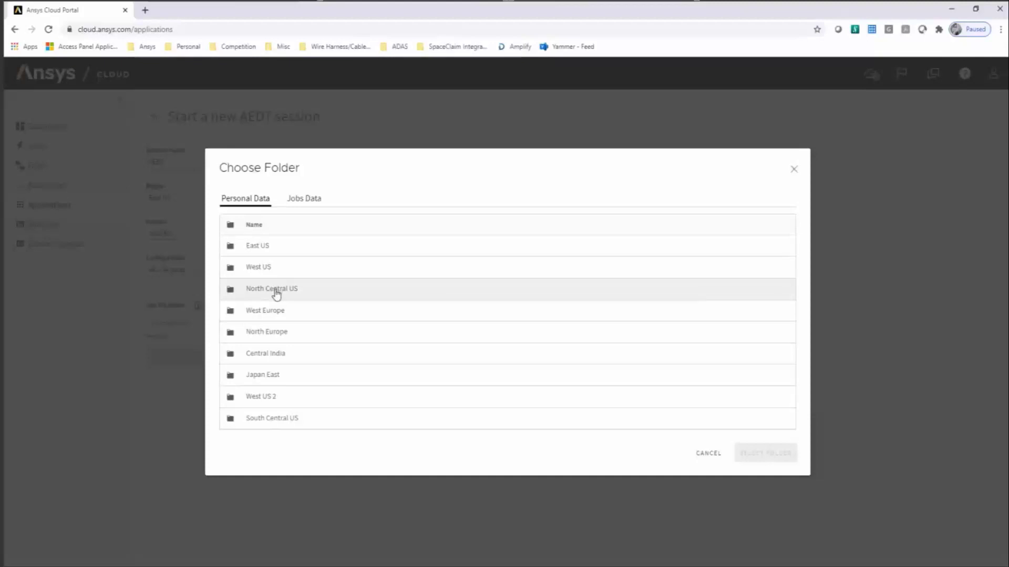
left_click(259, 250)
double_click(258, 250)
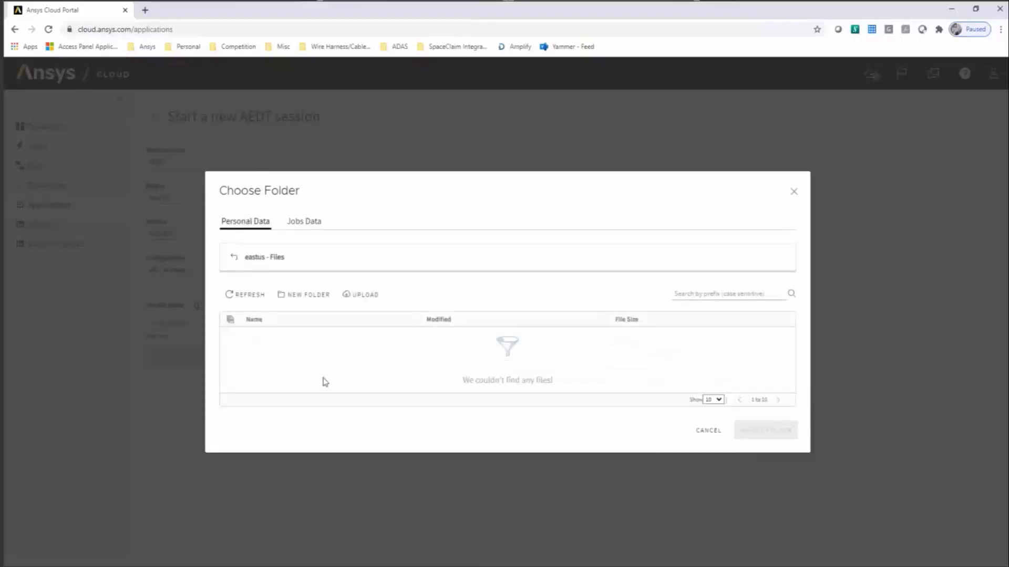
left_click(311, 300)
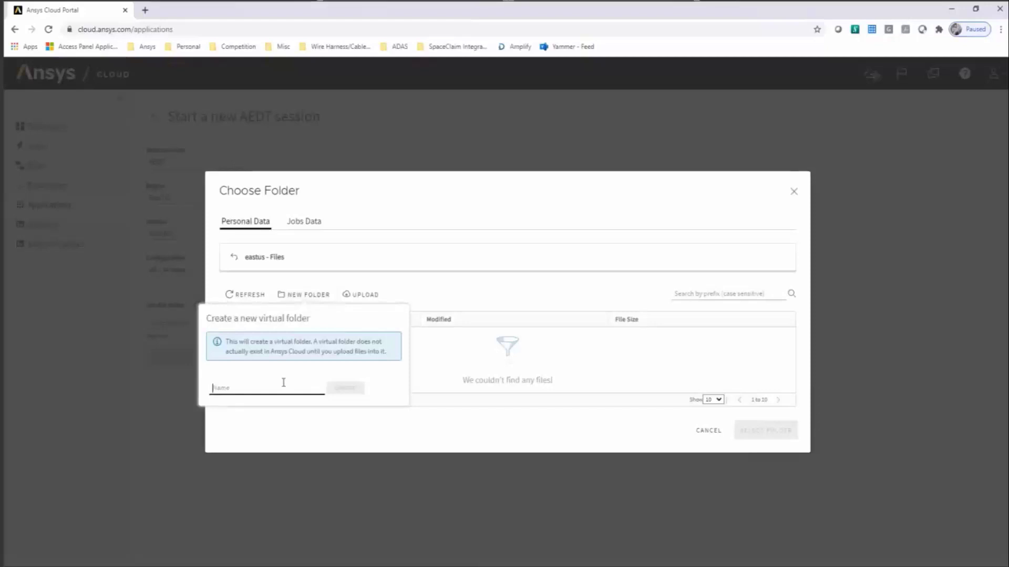
type("HF")
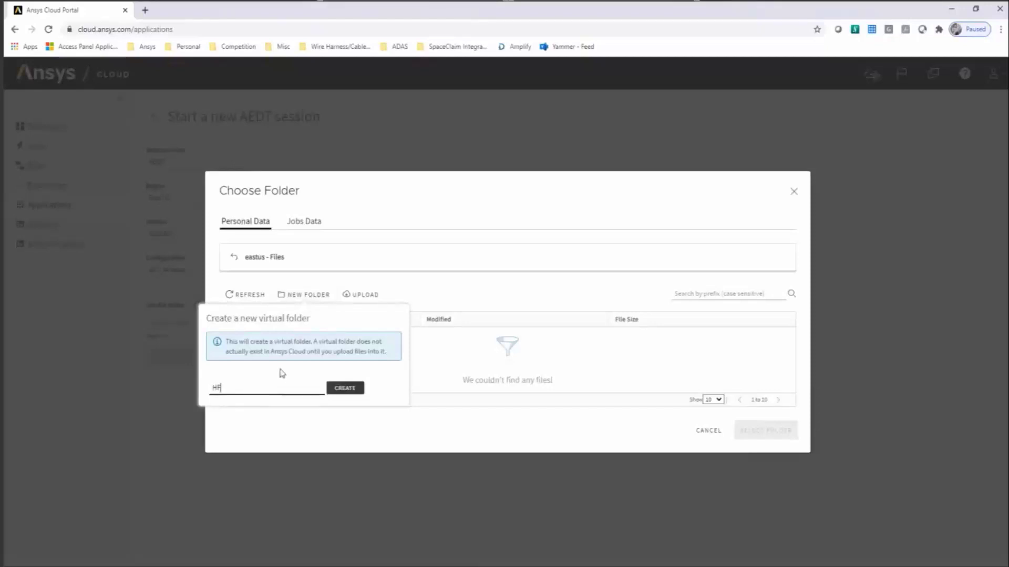
type("SS_Simulations")
left_click(353, 388)
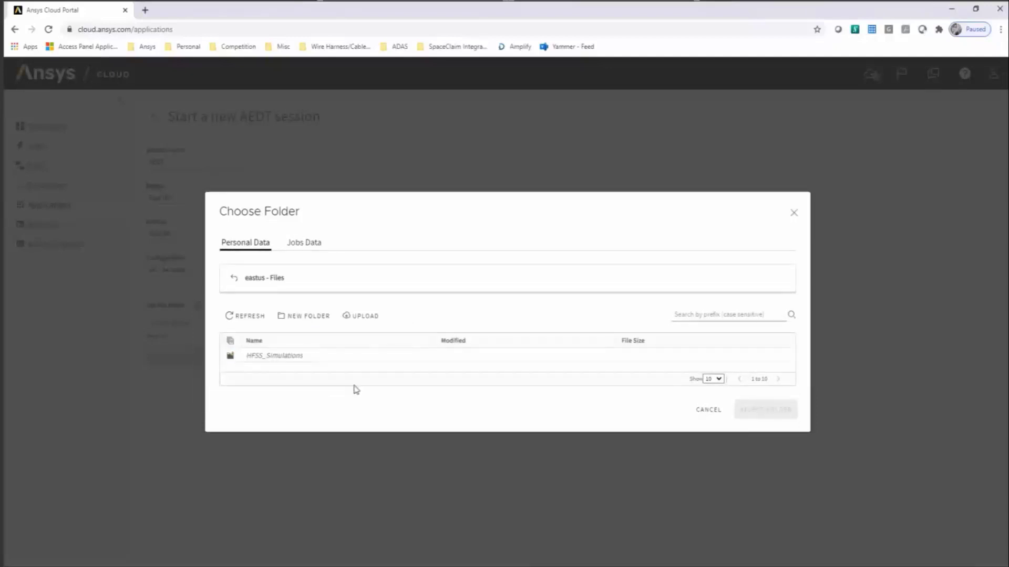
- Choose HFSS_Simulations as the job file folder and start the AEDT session
left_click(295, 357)
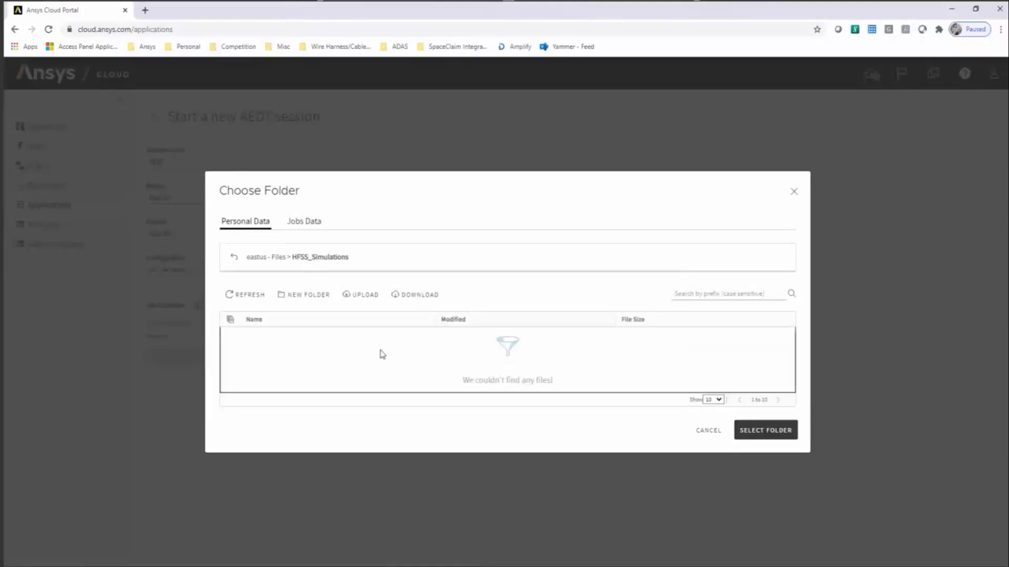
left_click(768, 433)
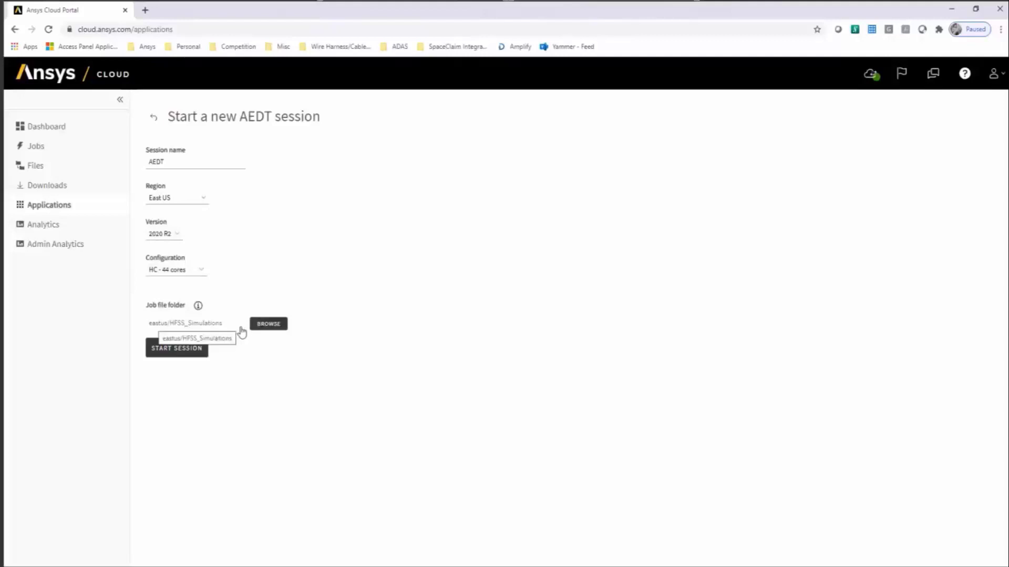
left_click(184, 354)
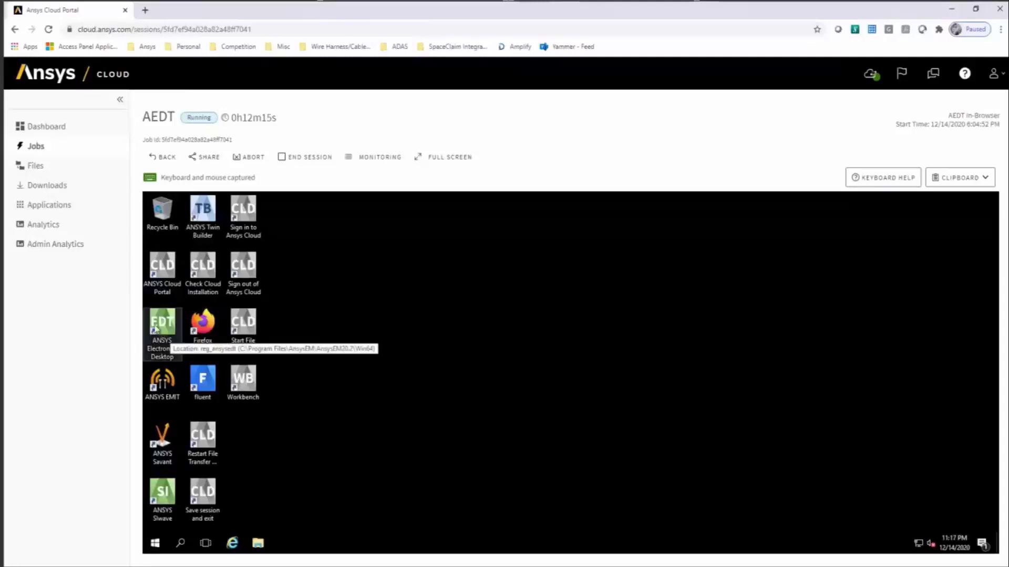
- Launch ANSYS Electronics Desktop on the cloud desktop and show the session full screen
double_click(167, 332)
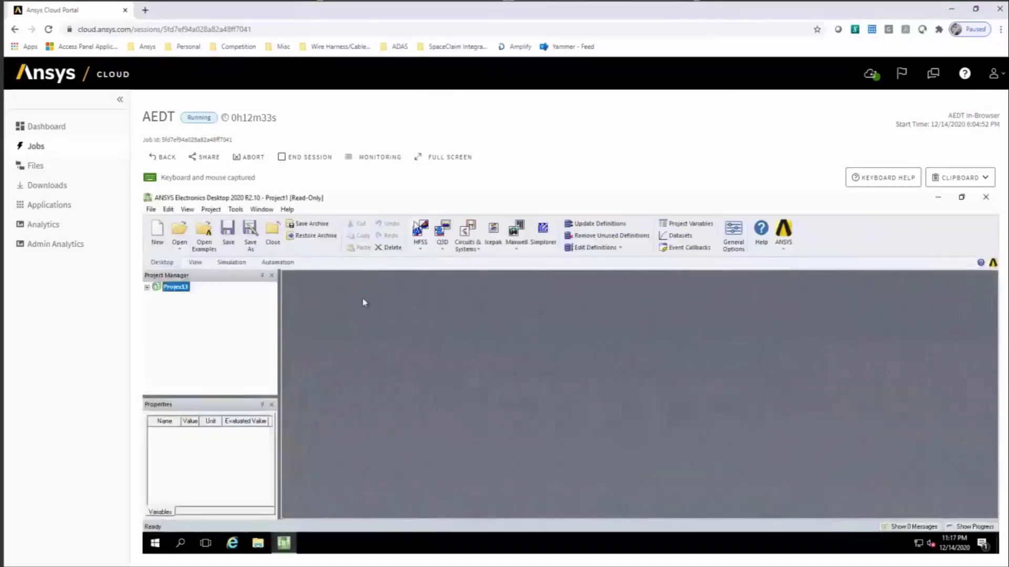
left_click(432, 159)
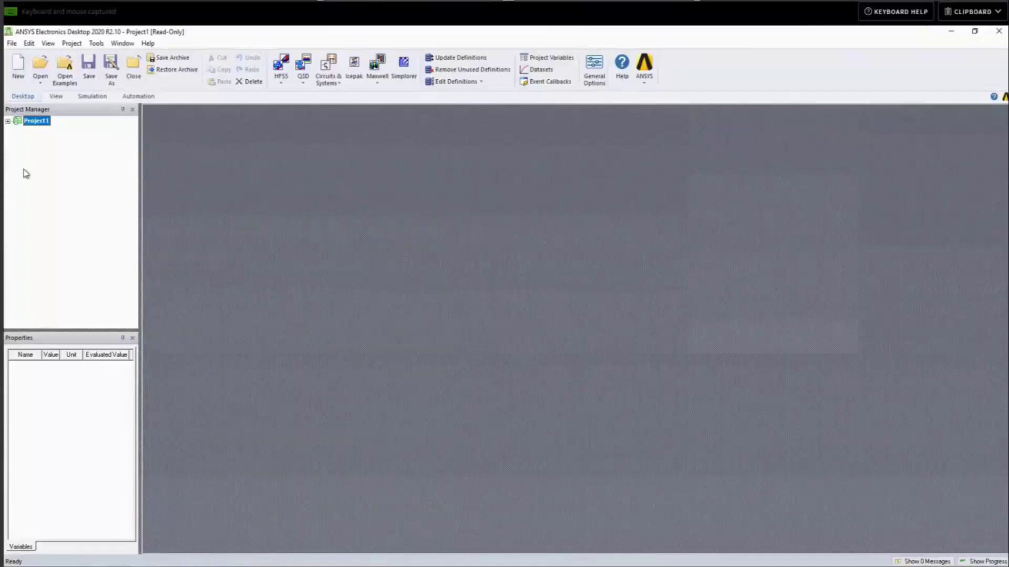
- Open the example project 5G_SIW_Aperture_Antenna from the Antennas folder and expand its list of designs
left_click(12, 44)
left_click(28, 43)
left_click(12, 43)
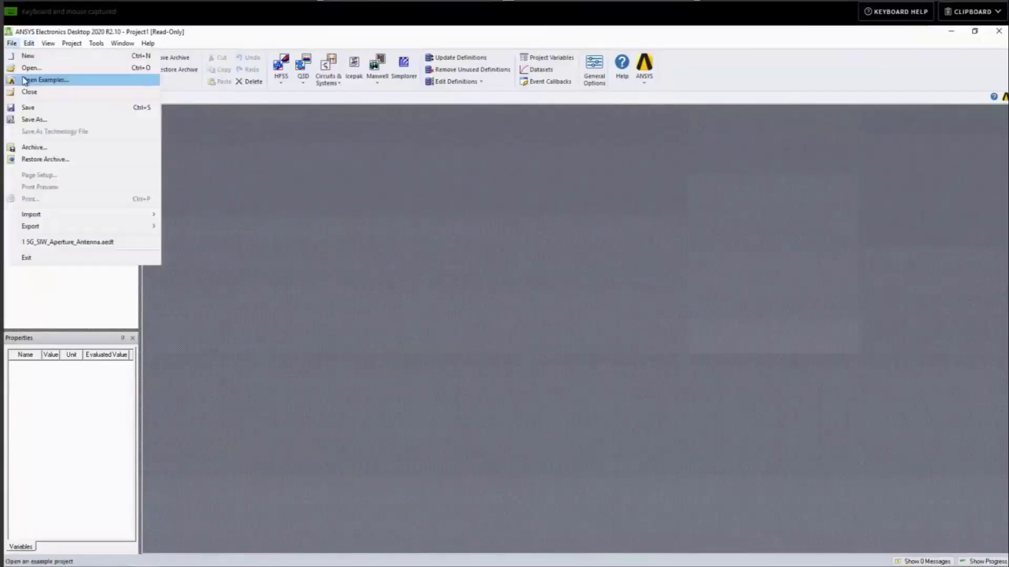
left_click(25, 81)
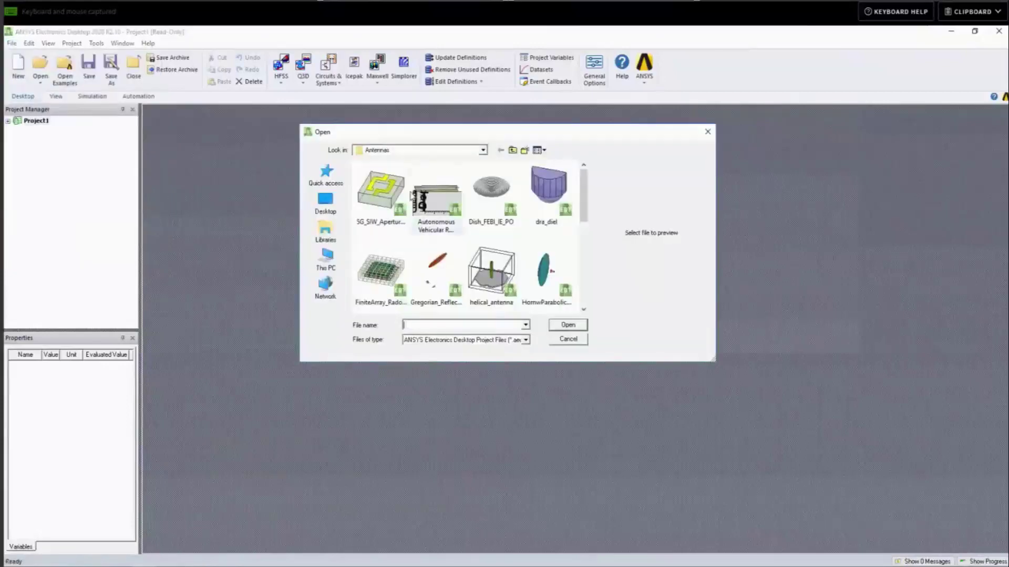
left_click(392, 197)
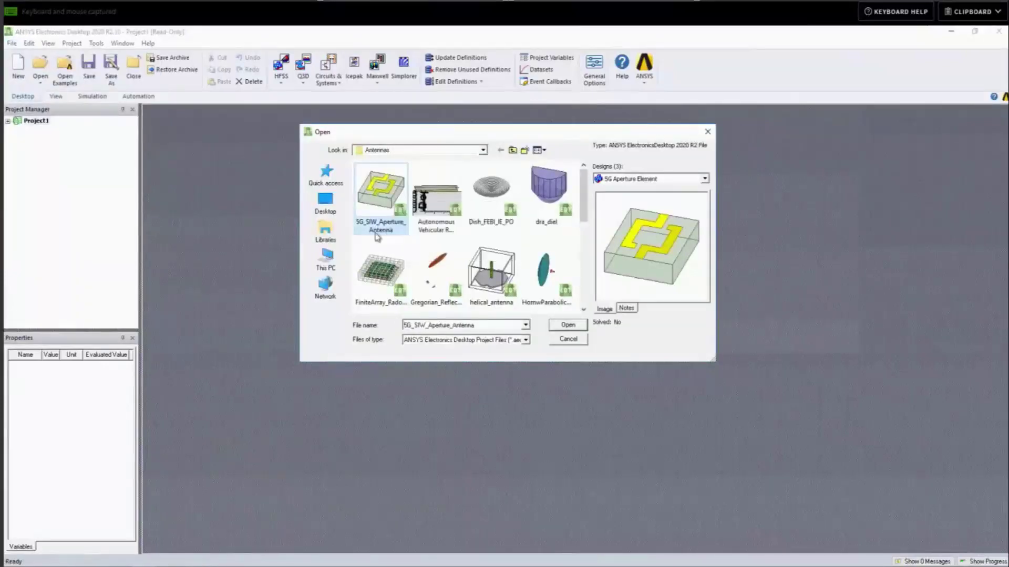
left_click(566, 327)
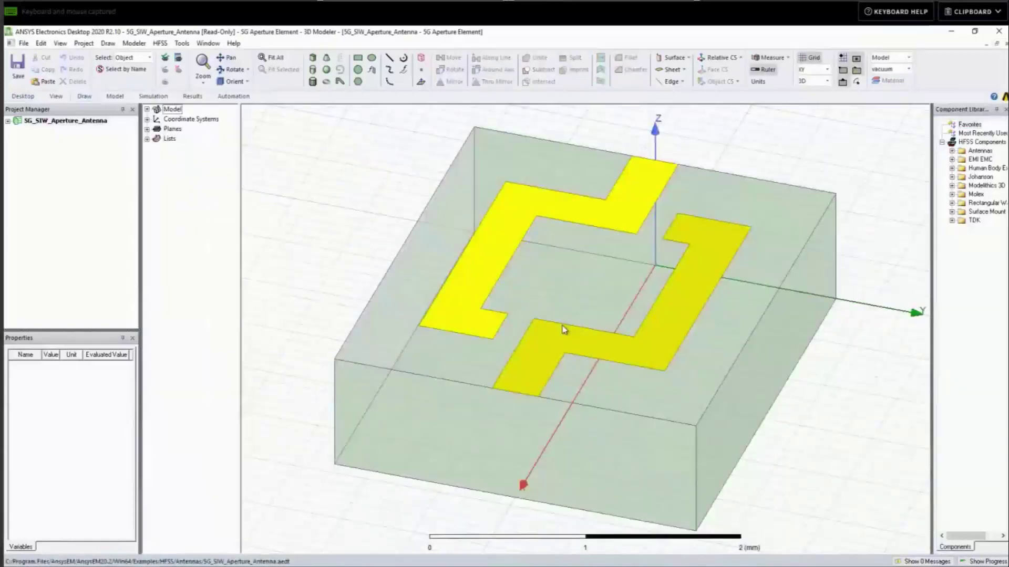
left_click(8, 121)
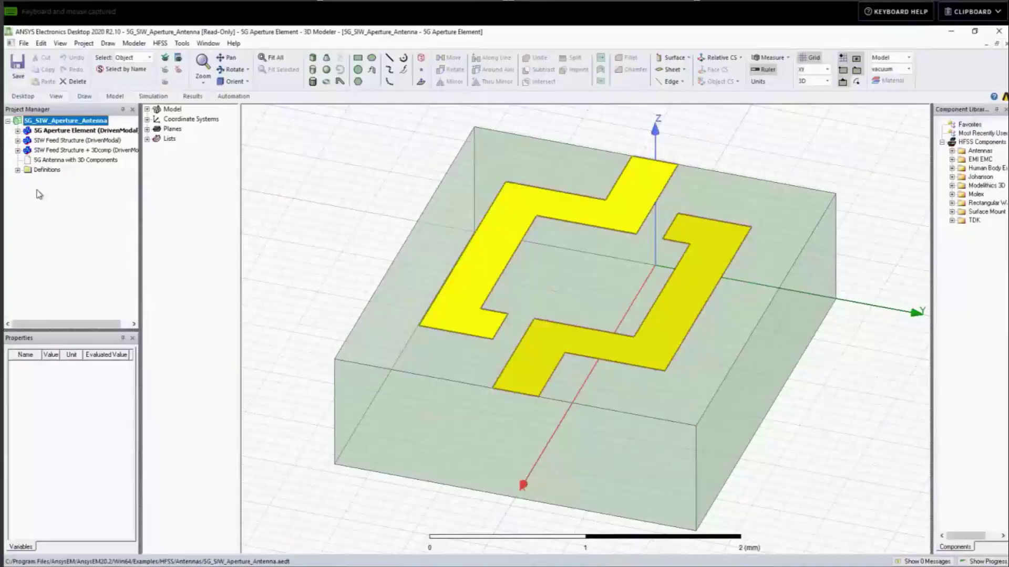
- Save the project as 5G_SIW_Aperture_Antenna in D:\Ansys Cloud Drive, copying its PDF file to the new project directory
left_click(24, 44)
left_click(59, 123)
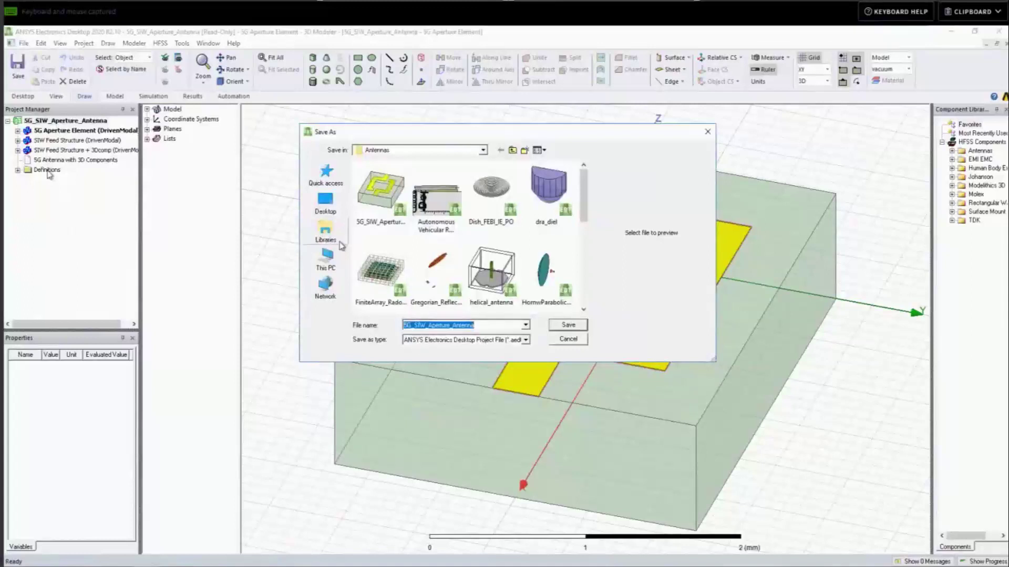
left_click(326, 260)
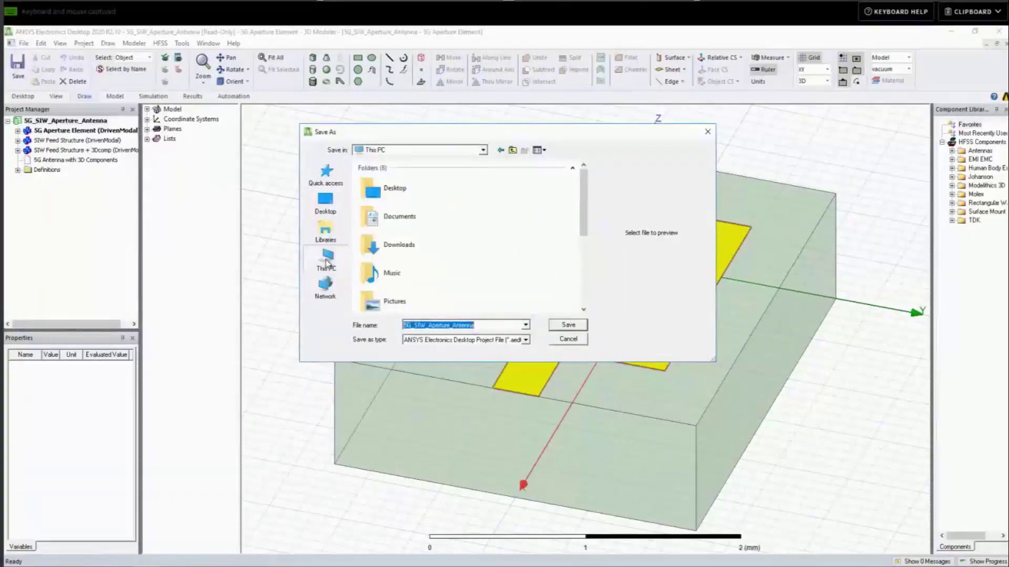
left_click(585, 293)
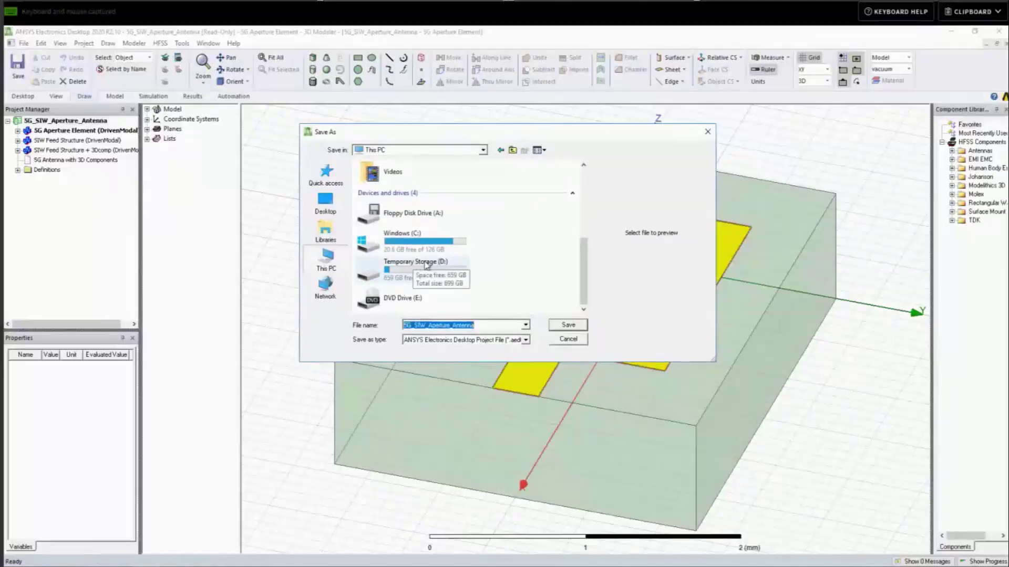
double_click(426, 265)
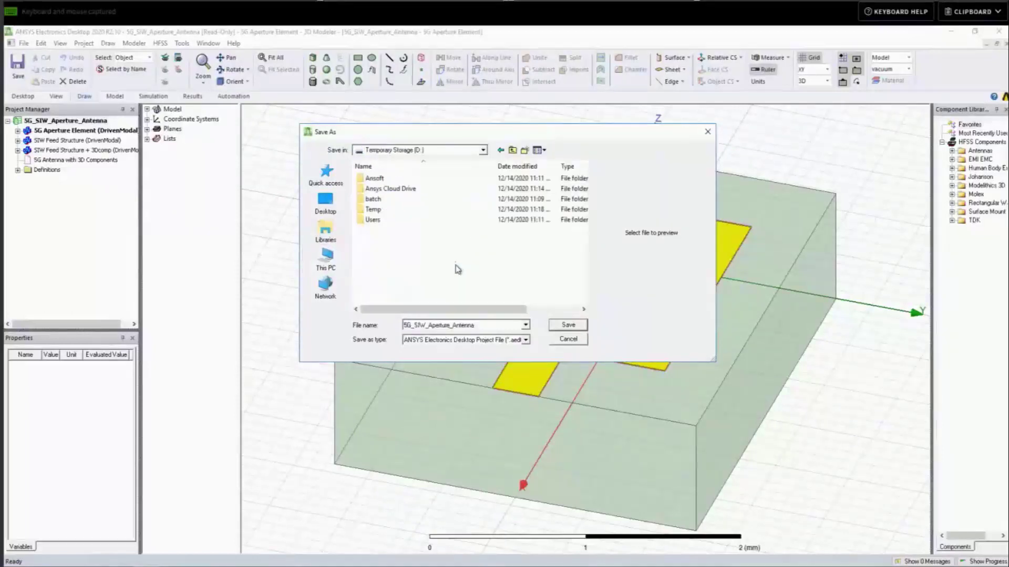
double_click(387, 190)
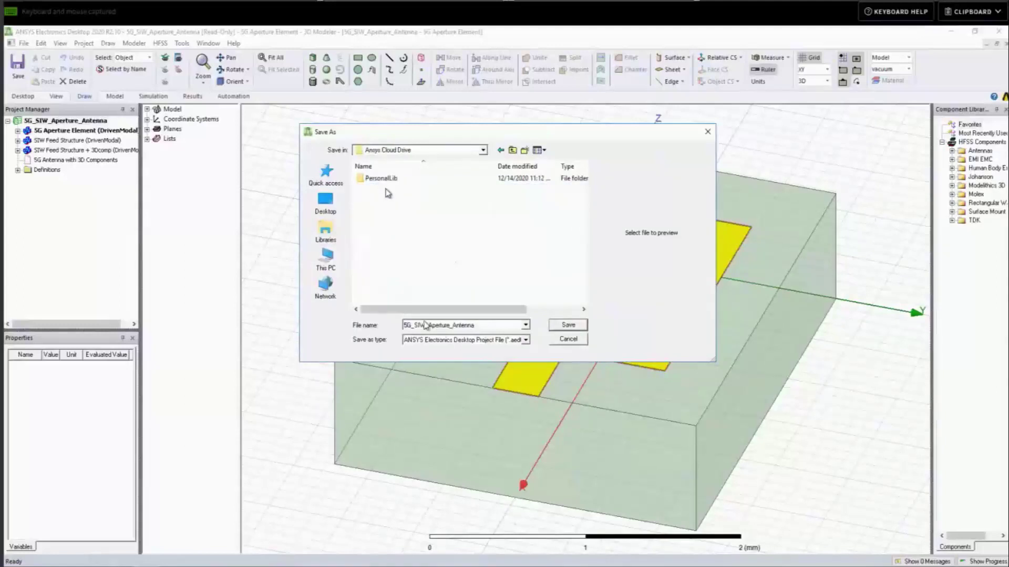
left_click(568, 325)
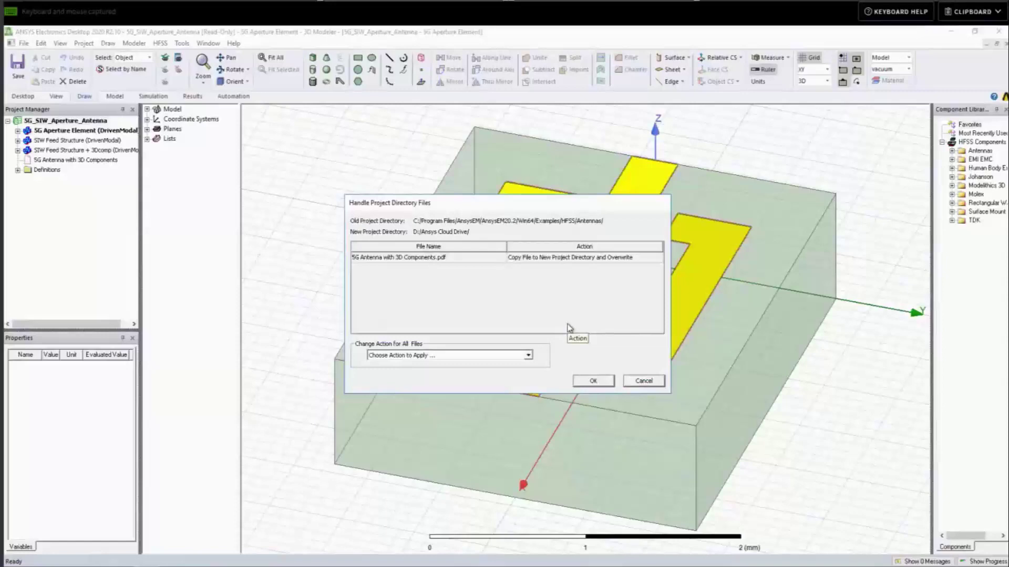
left_click(593, 381)
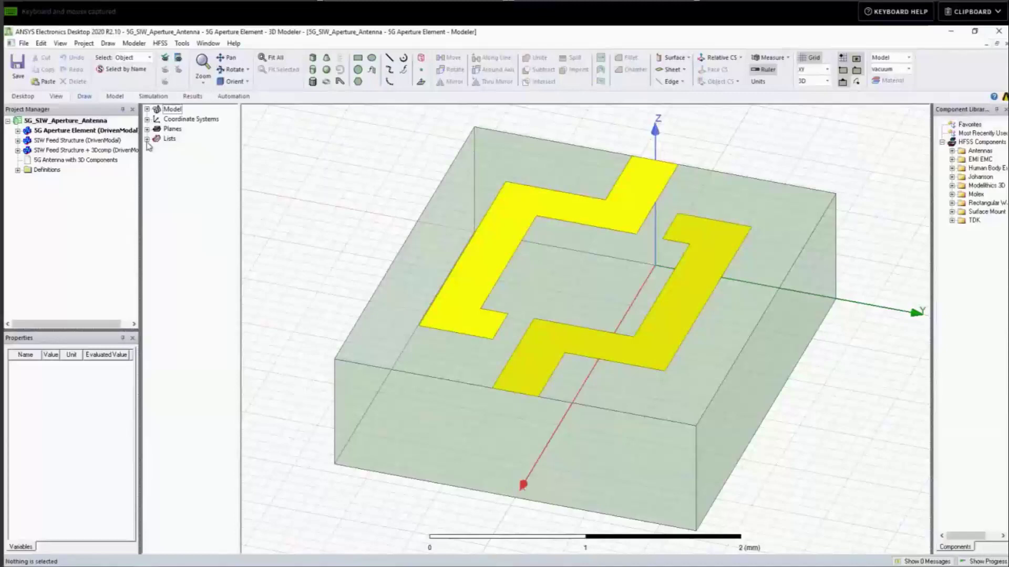
- Insert a new HFSS design and draw a vertical cylinder about 1.2 mm tall with a radius of about 0.4 mm beside the origin
left_click(23, 96)
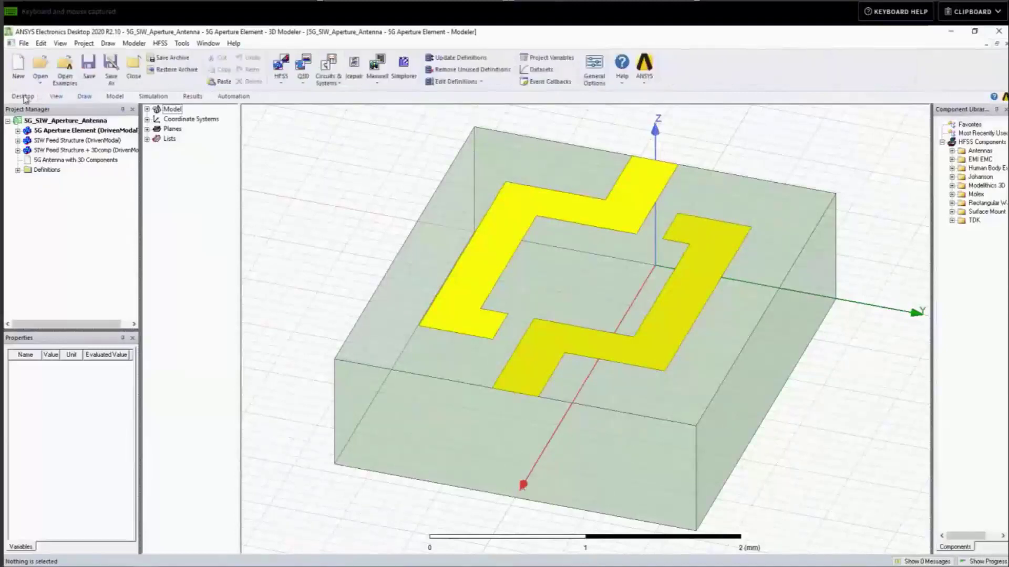
left_click(281, 67)
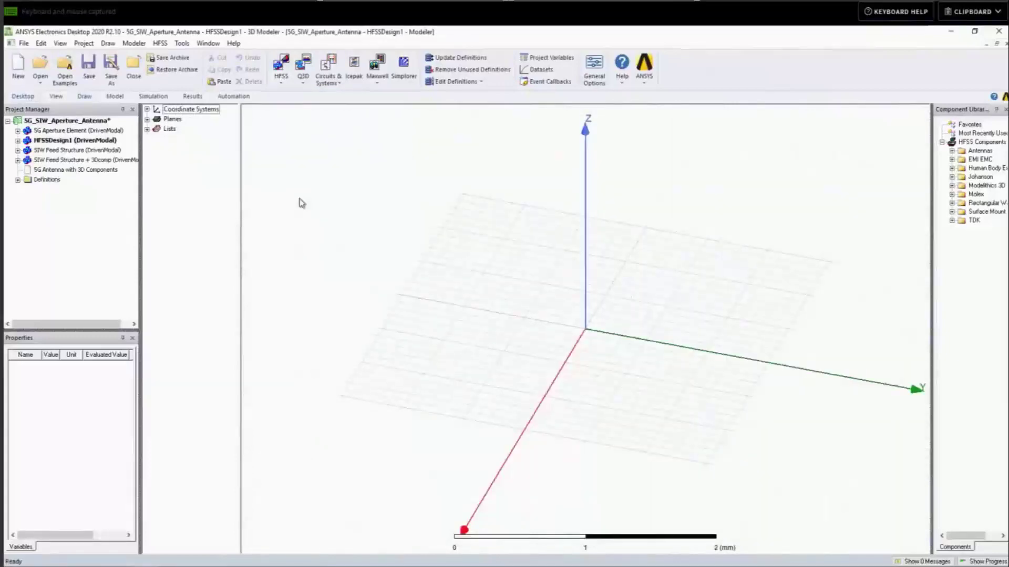
left_click(84, 97)
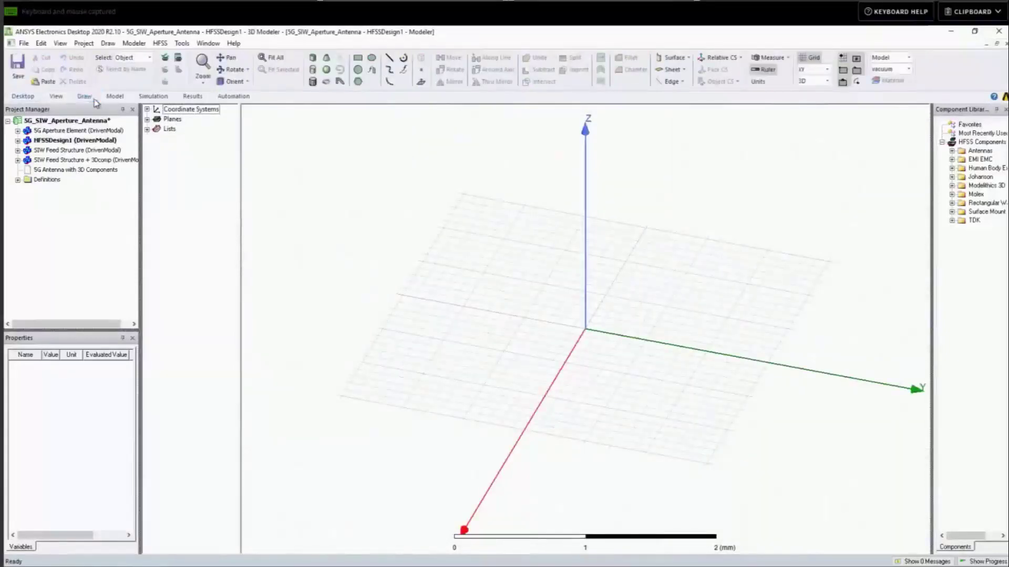
left_click(358, 69)
left_click(565, 295)
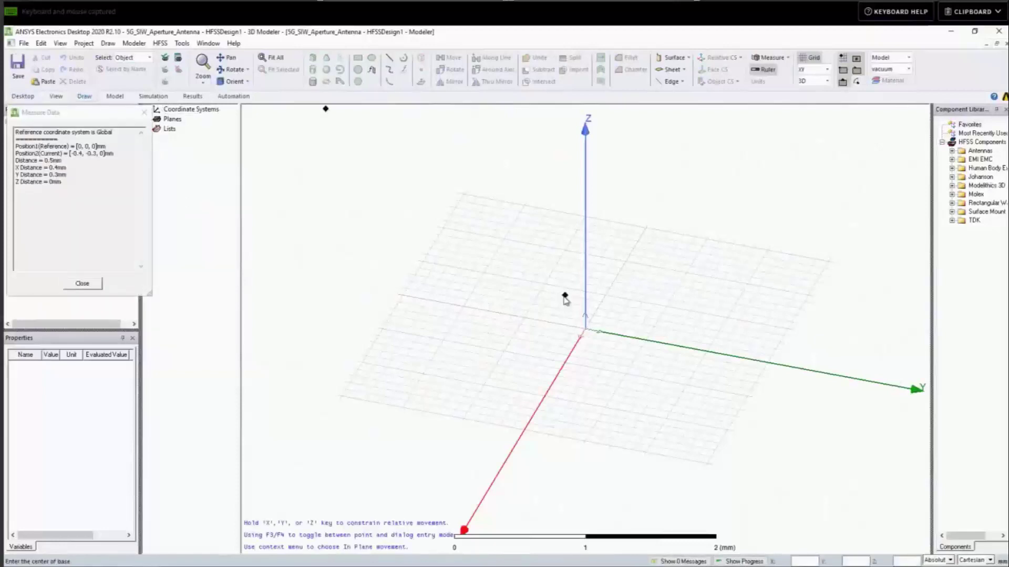
left_click(617, 313)
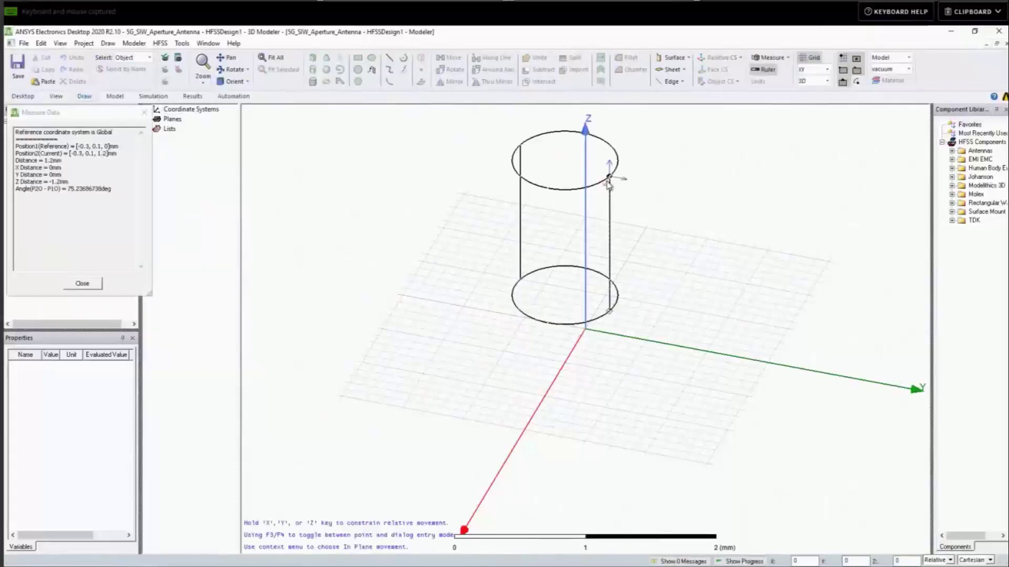
left_click(609, 175)
- Draw a box about 0.5 mm tall on the XY plane, overlapping the base of the cylinder
left_click(312, 58)
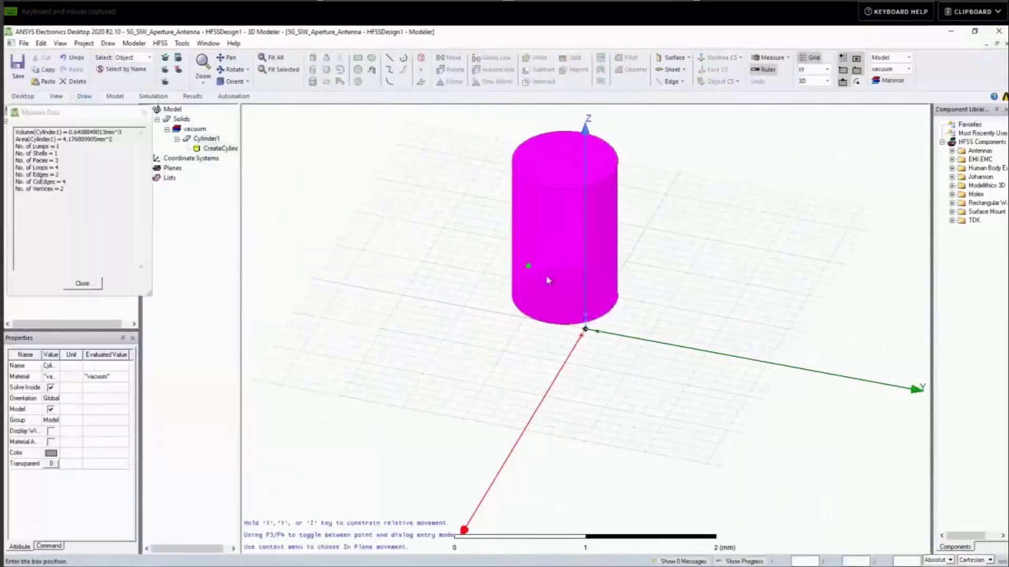
left_click(547, 277)
left_click(601, 369)
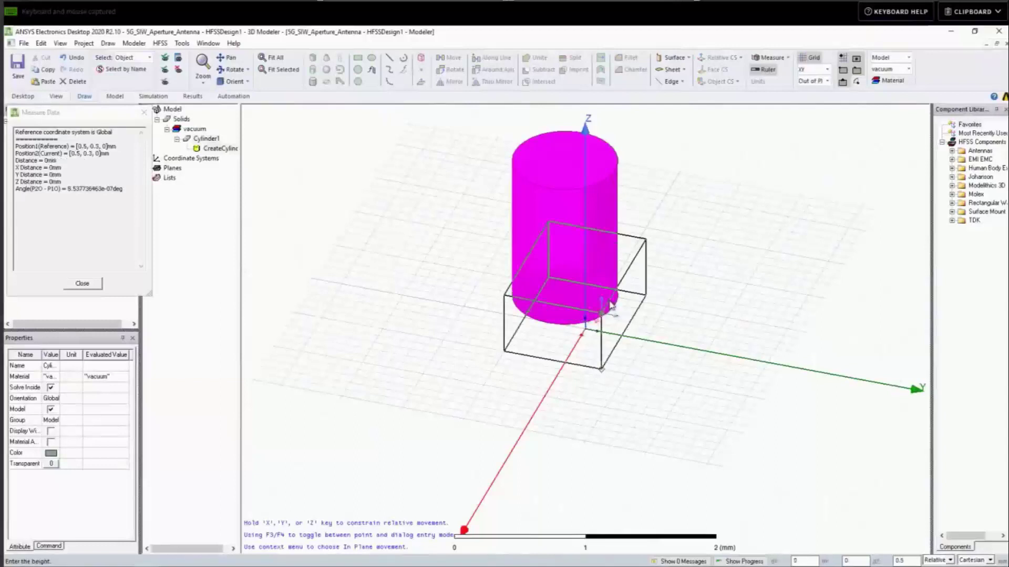
left_click(610, 289)
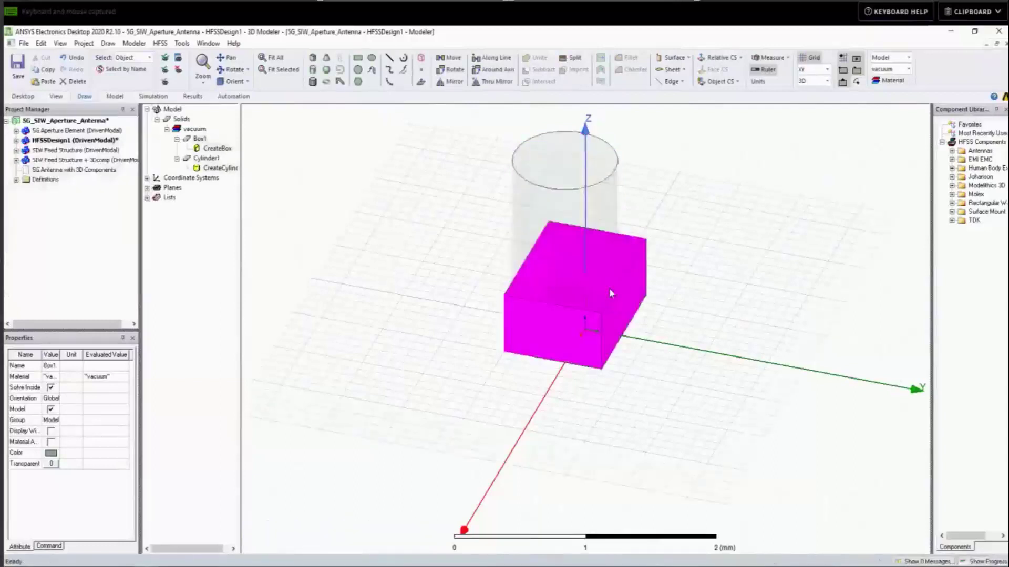
- Unite the box and the cylinder into a single solid and clear the selection
left_click(405, 182)
left_click(196, 138)
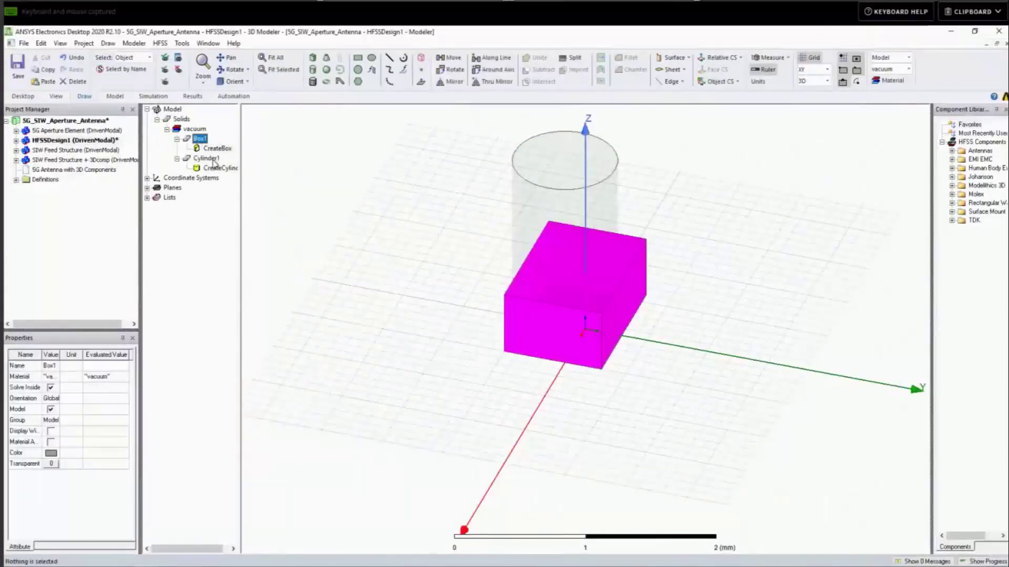
left_click(206, 158, "ctrl")
left_click(536, 57)
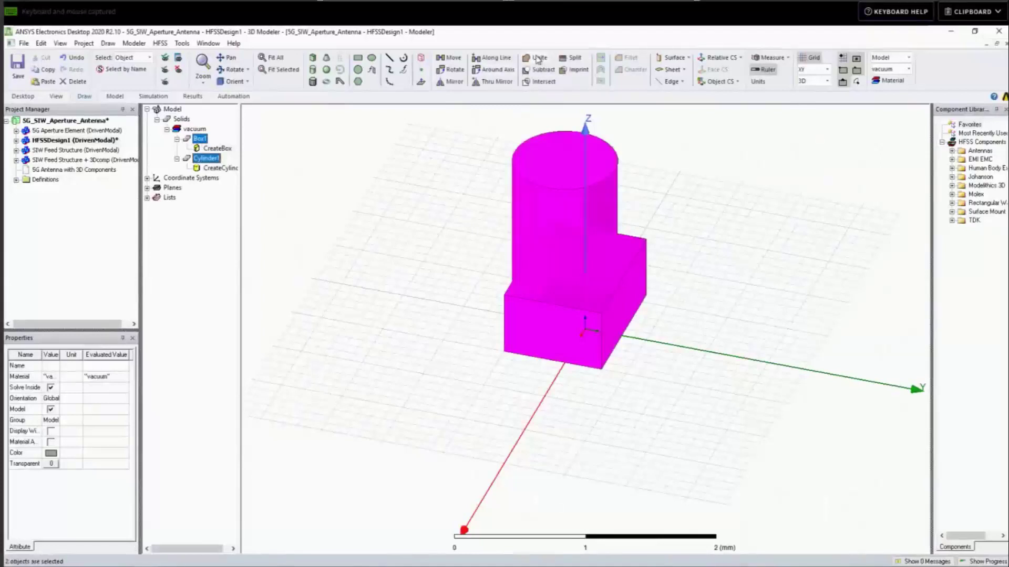
left_click(450, 183)
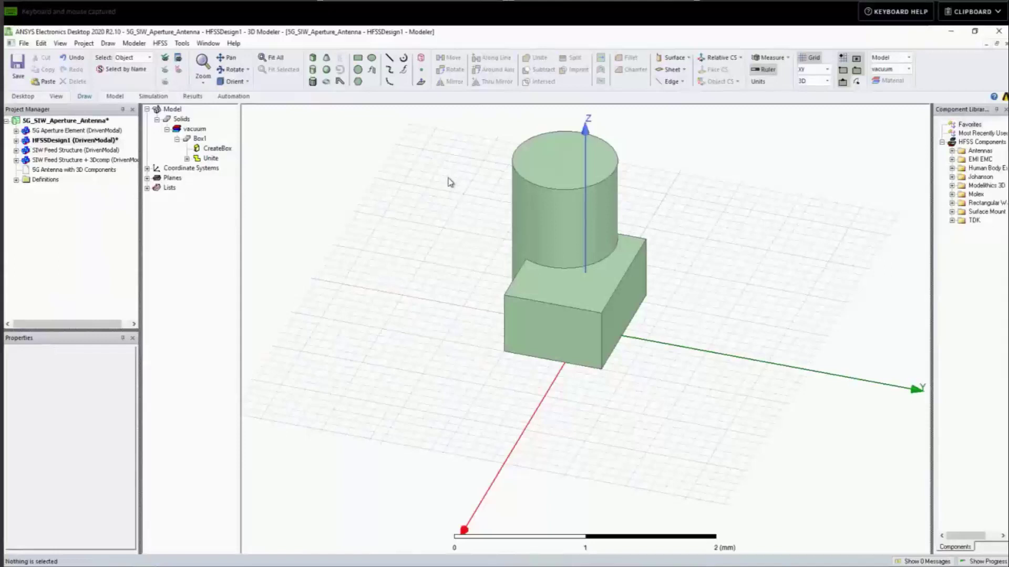
left_click(55, 141)
right_click(55, 140)
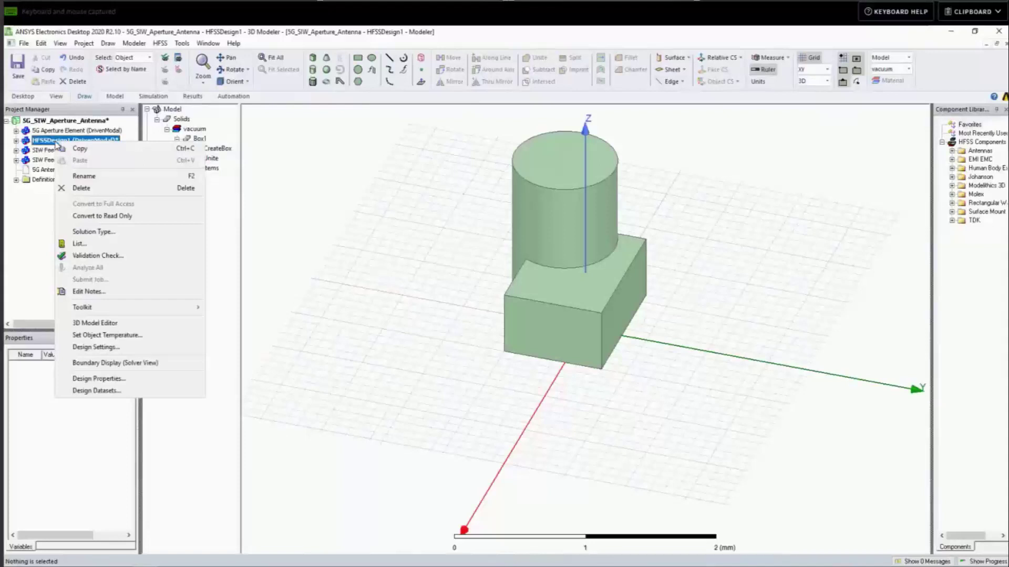
left_click(103, 193)
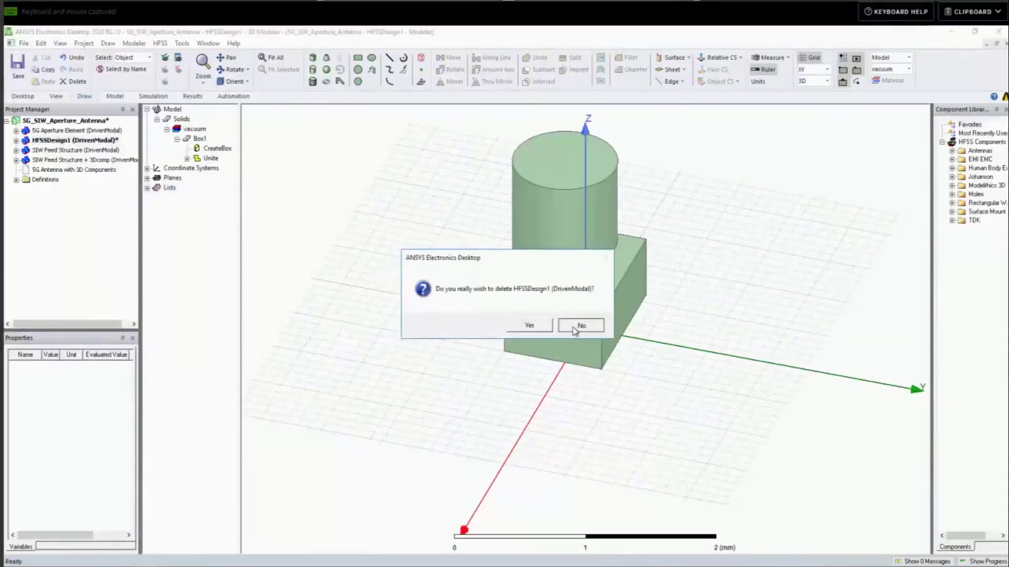
left_click(574, 327)
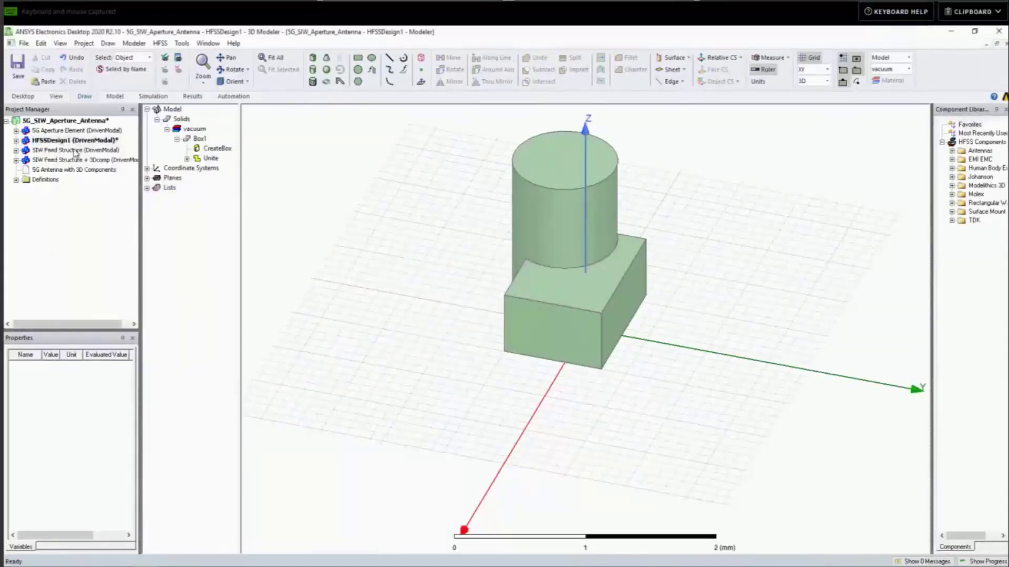
- Delete the HFSSDesign1 design from the project
right_click(62, 141)
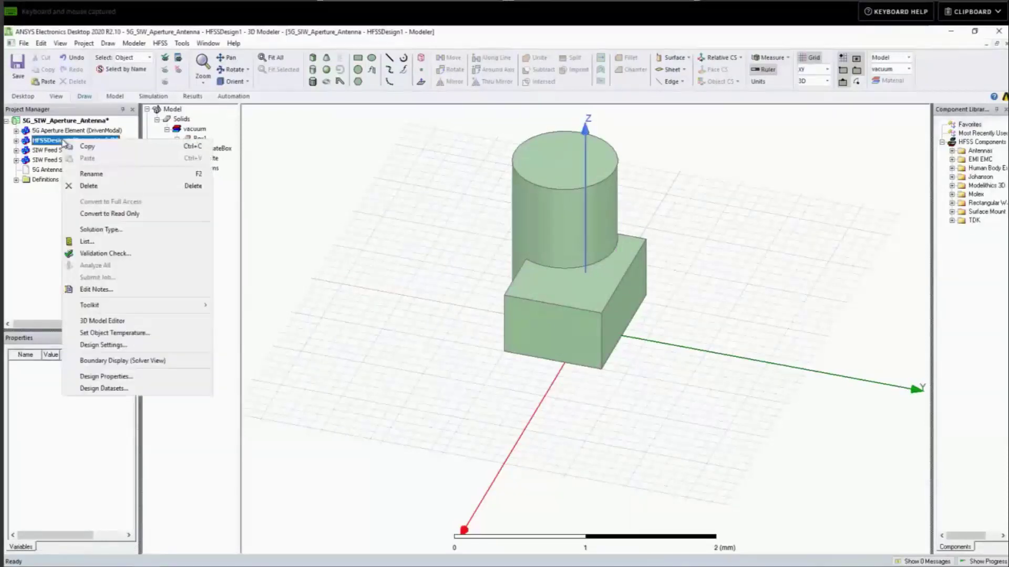
left_click(93, 186)
left_click(531, 323)
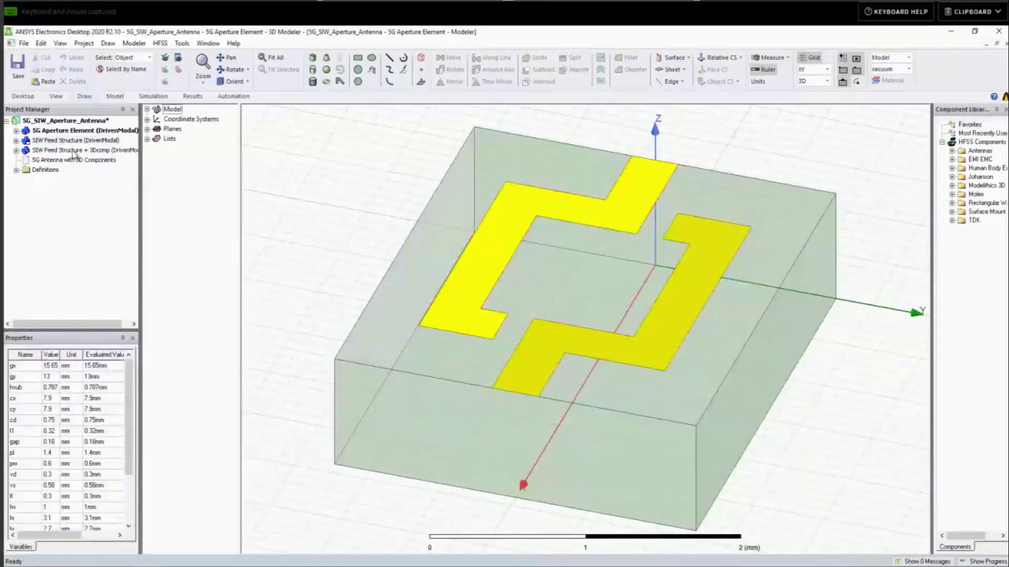
- Open the SIW Feed Structure + 3Dcomp design, widen the project tree and expand its analysis down to the sweep under Setup1
left_click(74, 152)
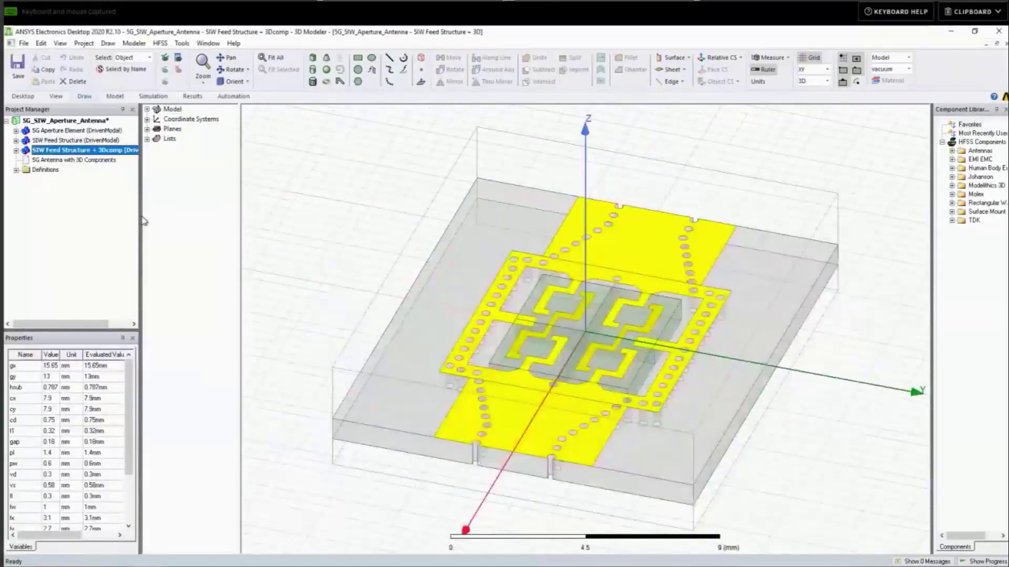
left_click_drag(142, 221, 176, 225)
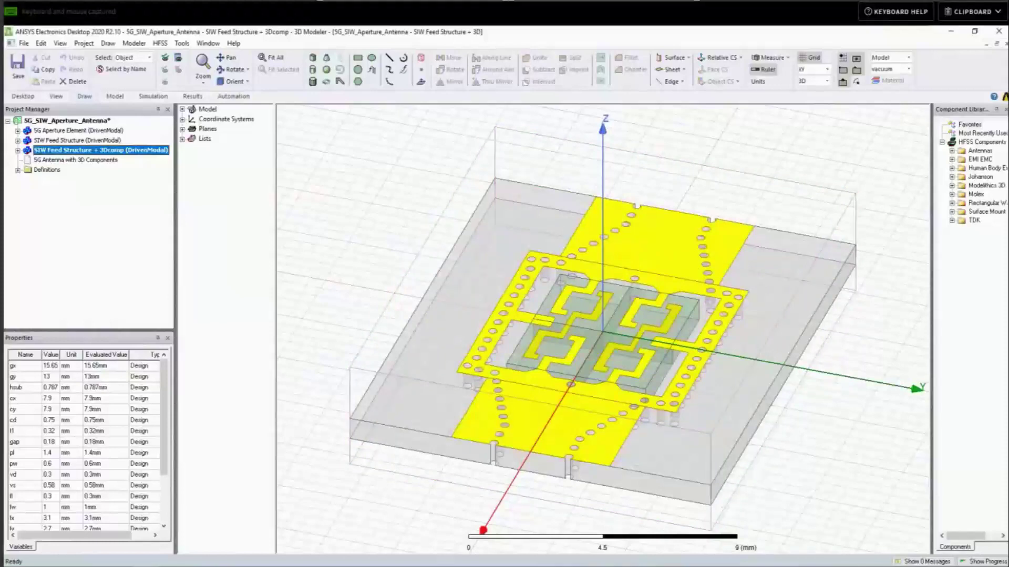
left_click(18, 151)
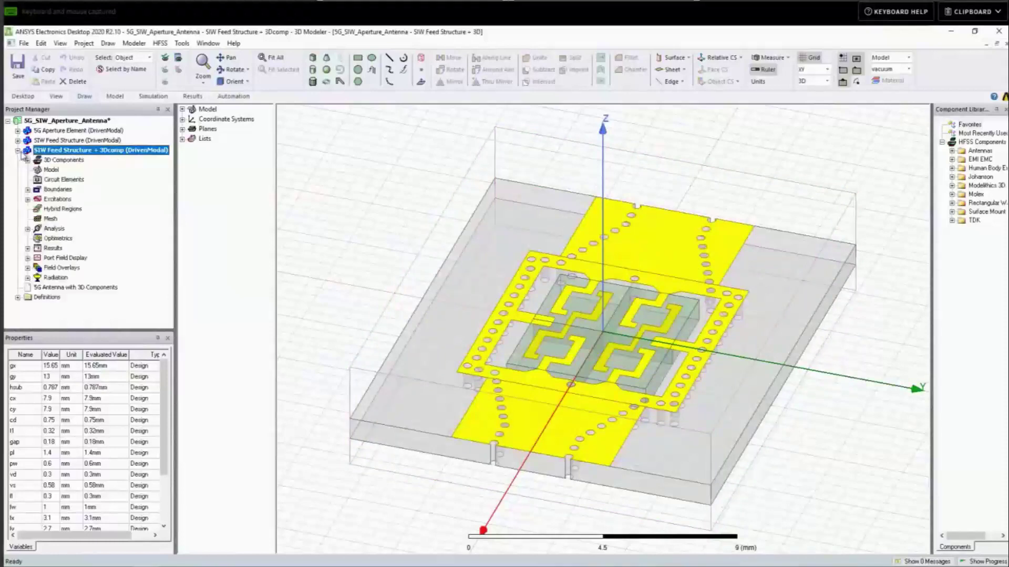
left_click(27, 229)
left_click(37, 238)
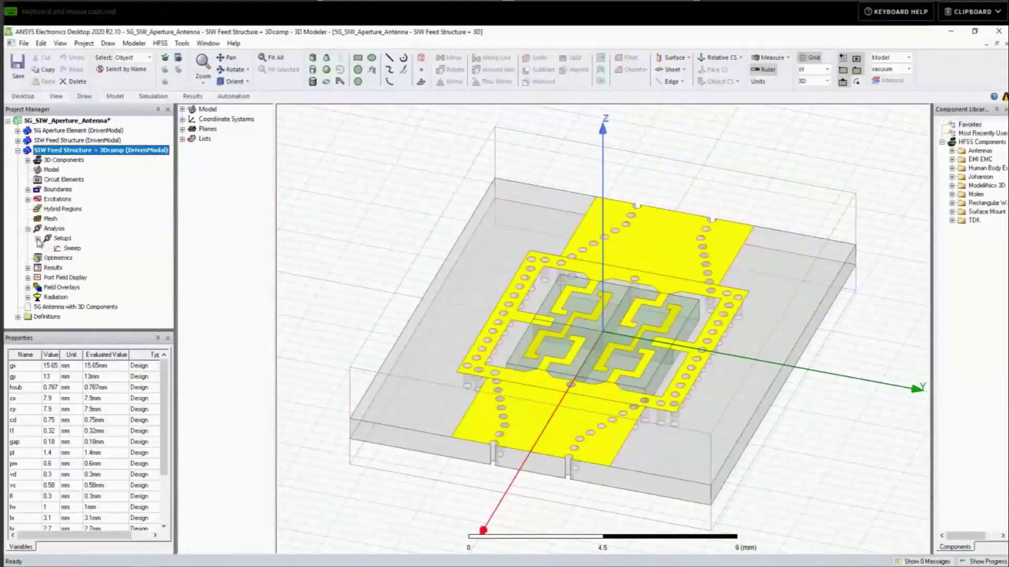
- Analyze Setup1 of the SIW Feed Structure + 3Dcomp design
left_click(62, 239)
right_click(62, 240)
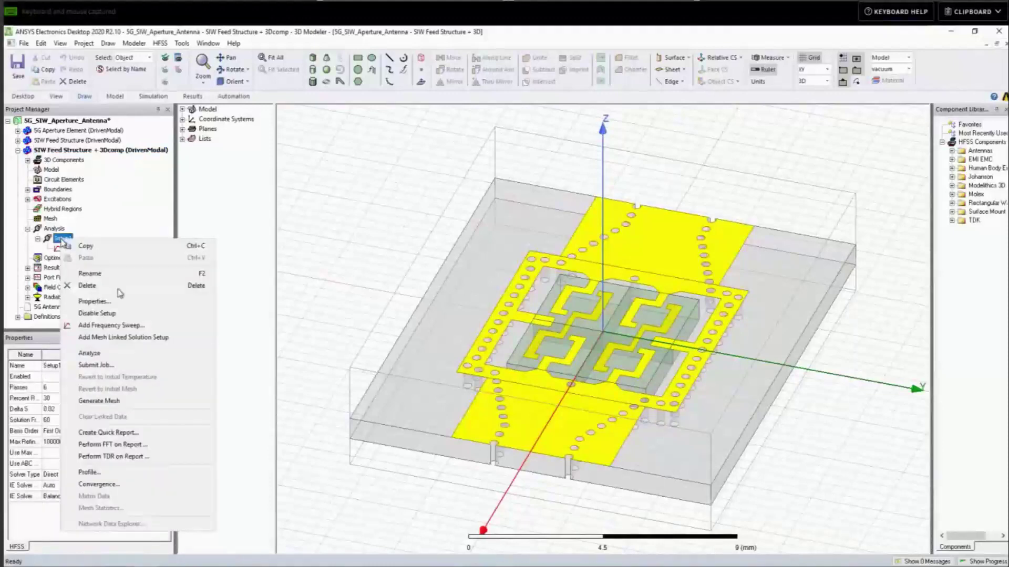
left_click(130, 353)
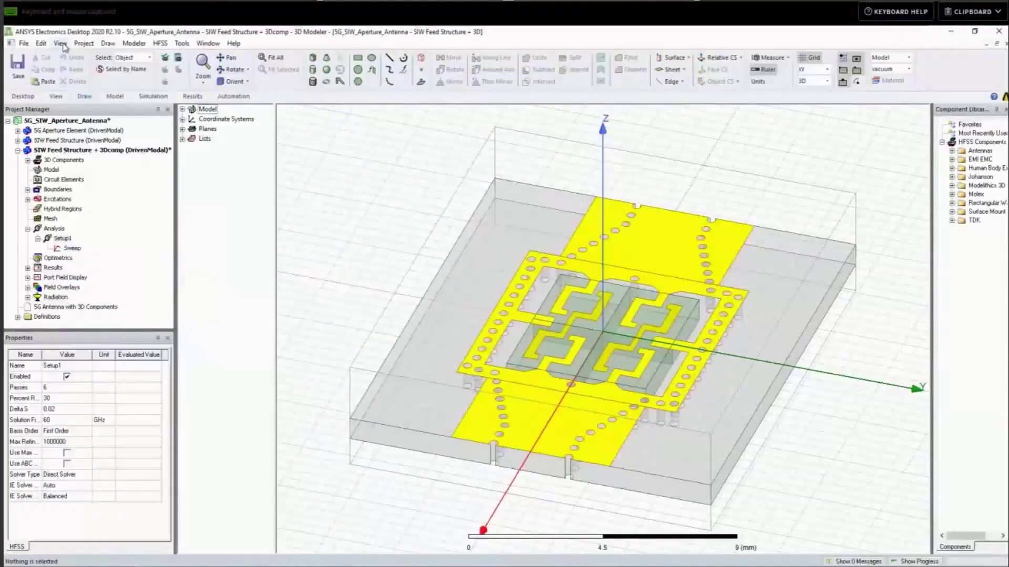
- Show the Message Manager and Progress windows and resize them into a low, side-by-side strip beneath the model
left_click(60, 43)
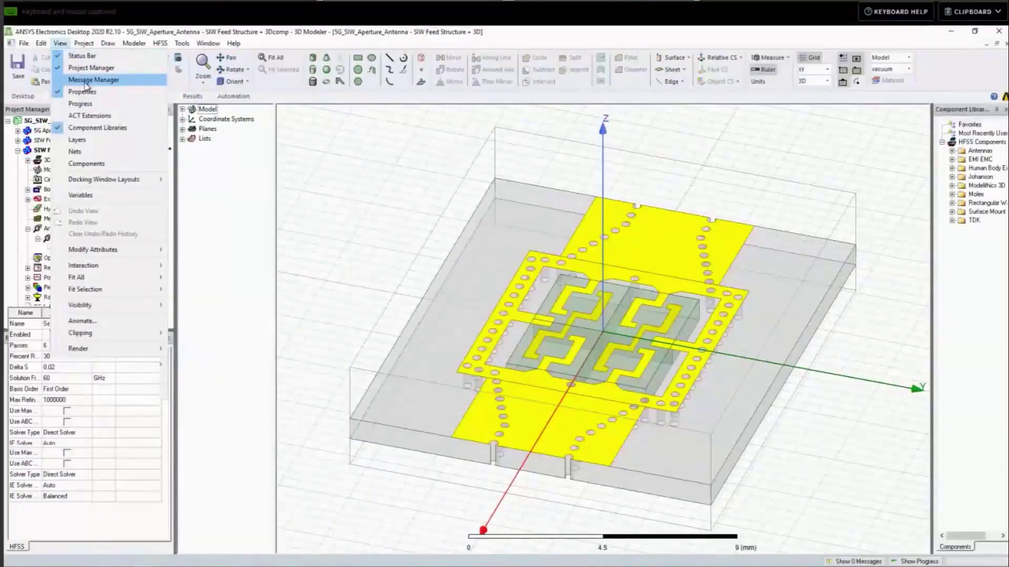
left_click(85, 80)
left_click(60, 43)
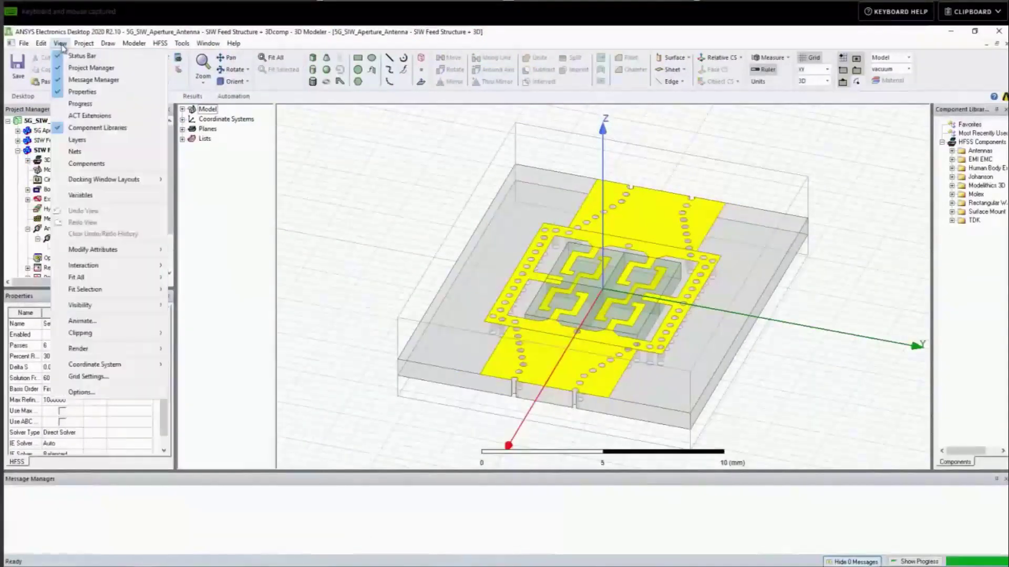
left_click(80, 105)
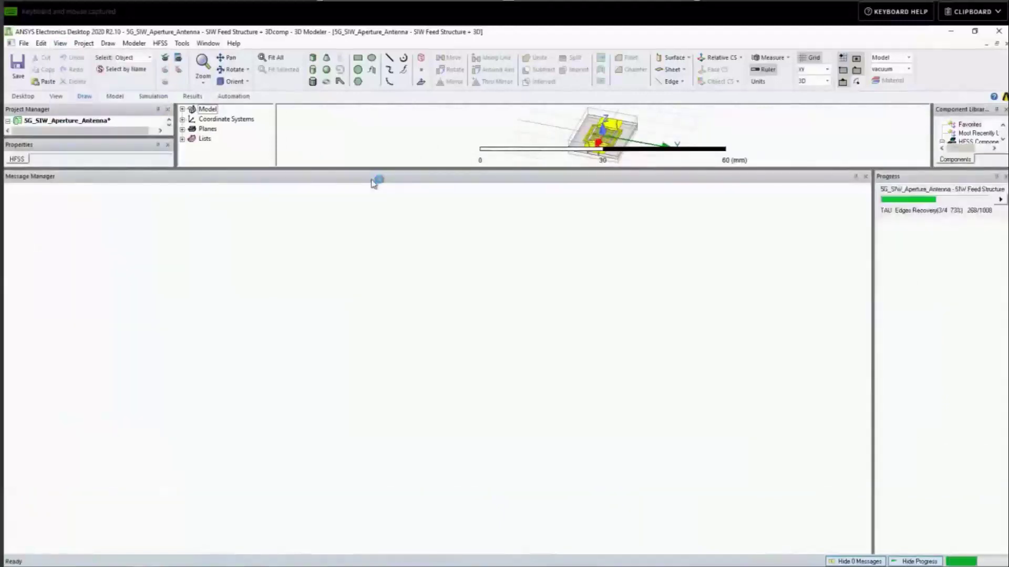
left_click_drag(374, 169, 407, 431)
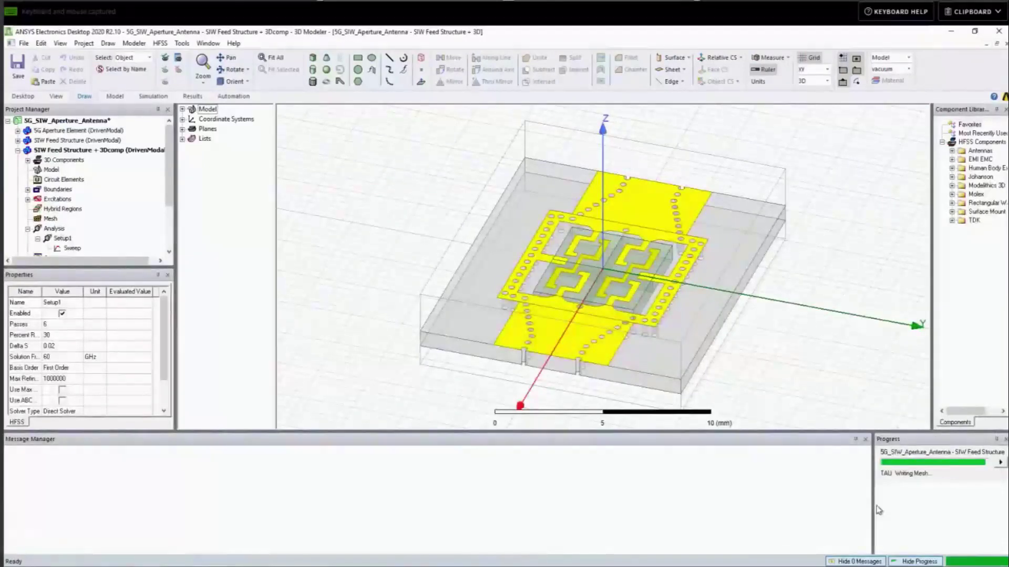
left_click_drag(873, 509, 502, 512)
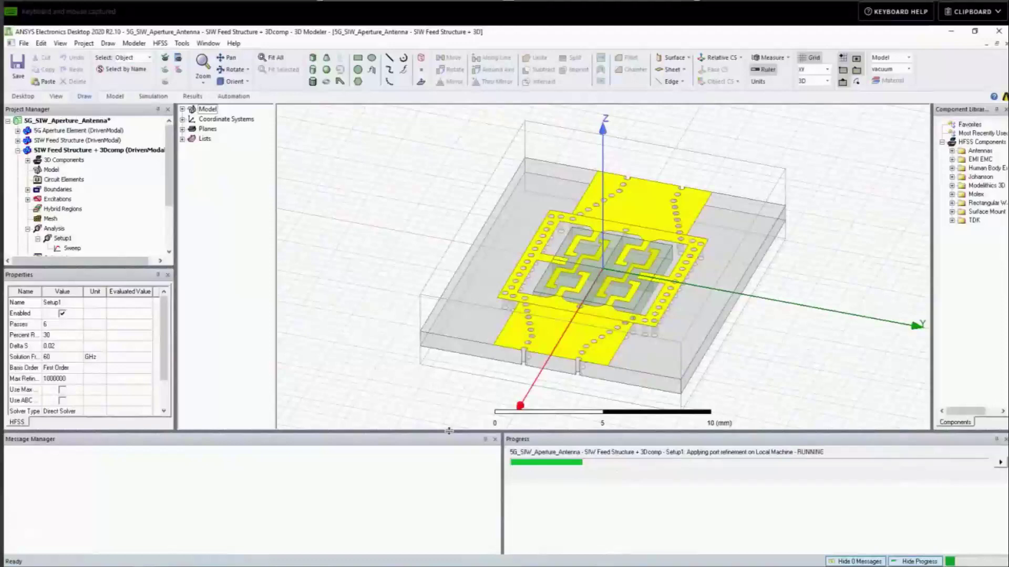
left_click_drag(449, 430, 454, 490)
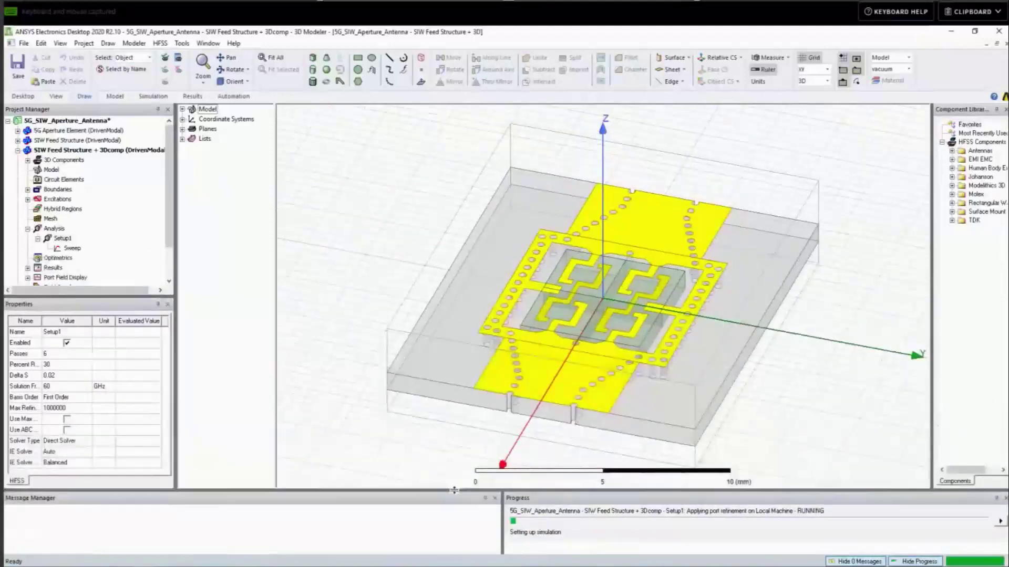
- Open the solution data of the running simulation and examine the task times and memory in Setup1's profile, widening the dialog
left_click(187, 97)
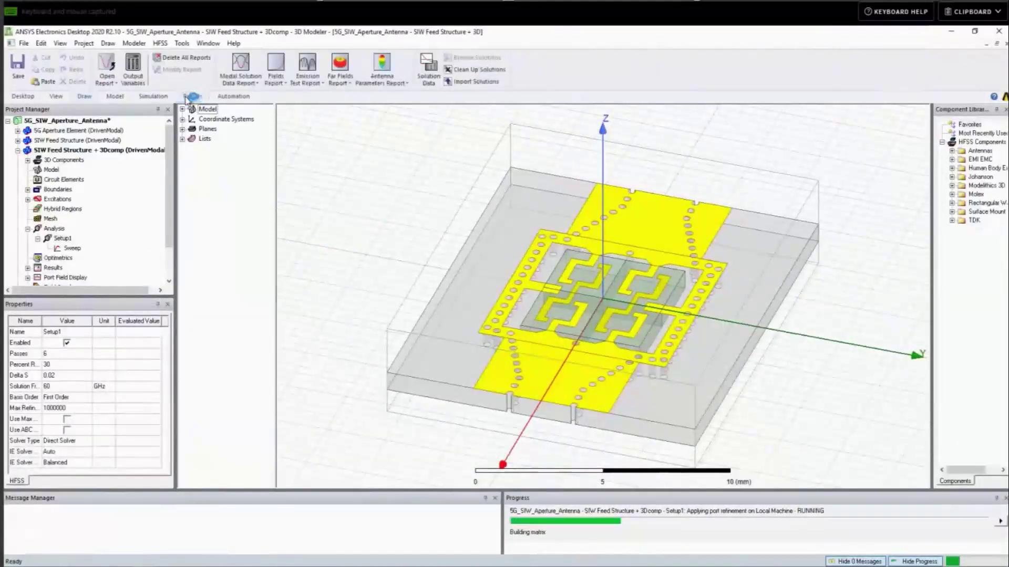
left_click(428, 71)
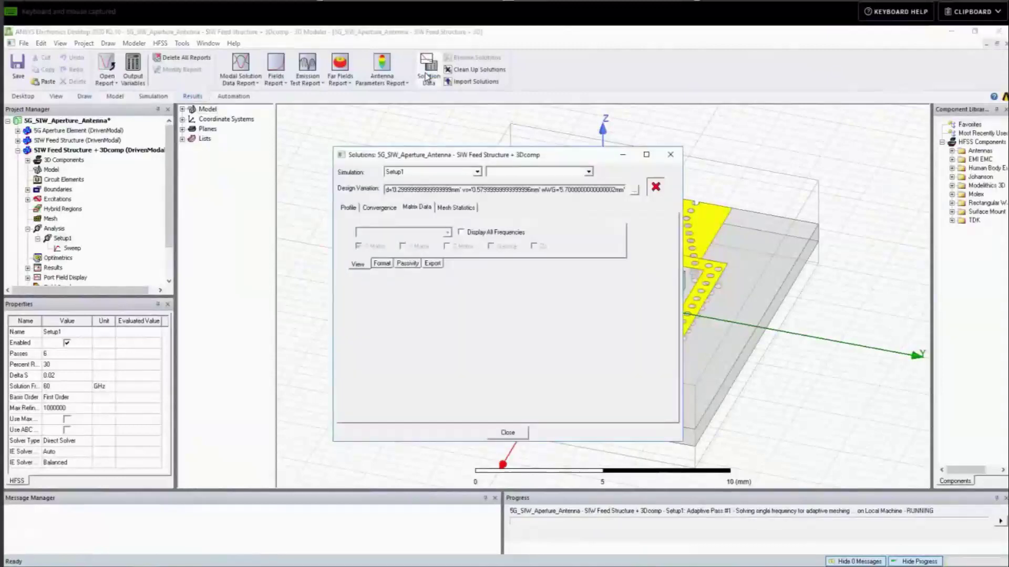
left_click(348, 207)
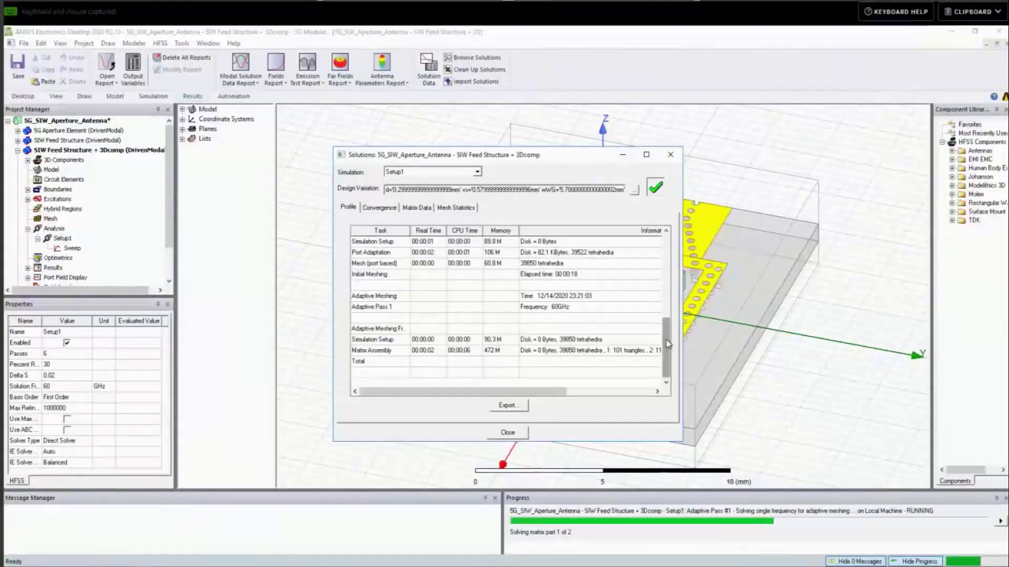
left_click_drag(666, 321, 671, 247)
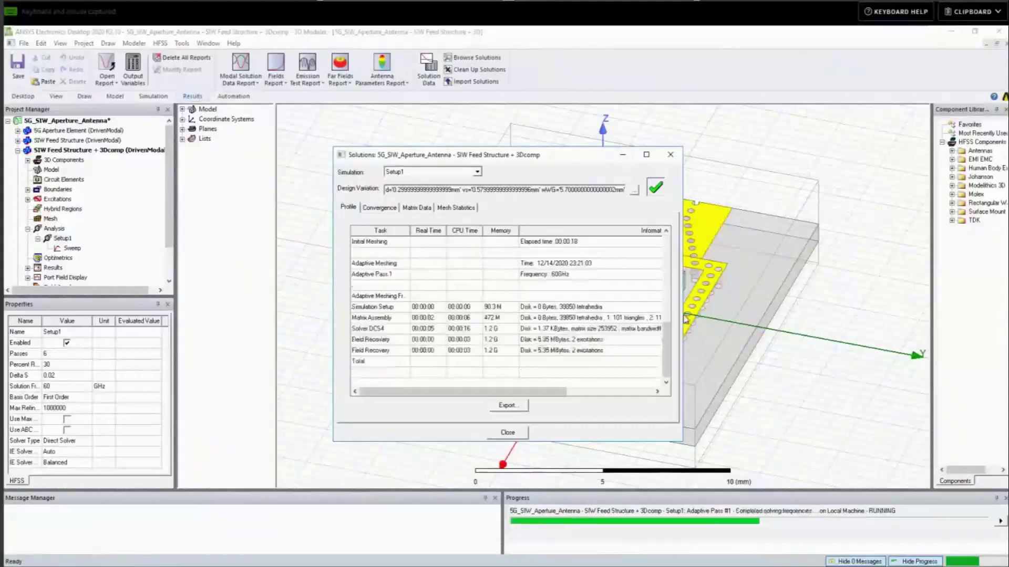
left_click_drag(681, 294, 738, 315)
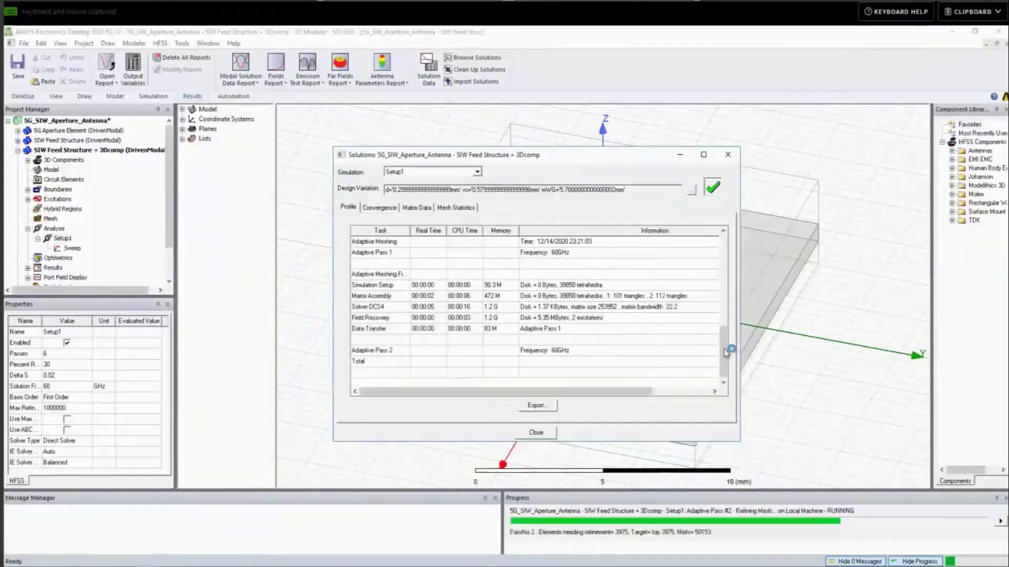
left_click_drag(726, 351, 725, 230)
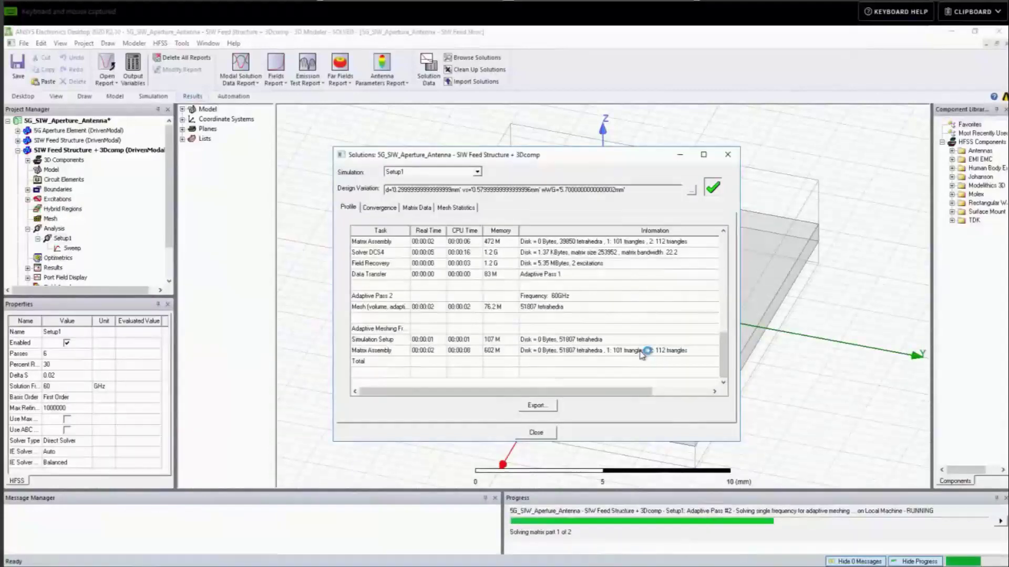
- Examine Setup1's convergence, S-matrix data and completed solve profile, then close the solution data
left_click(380, 208)
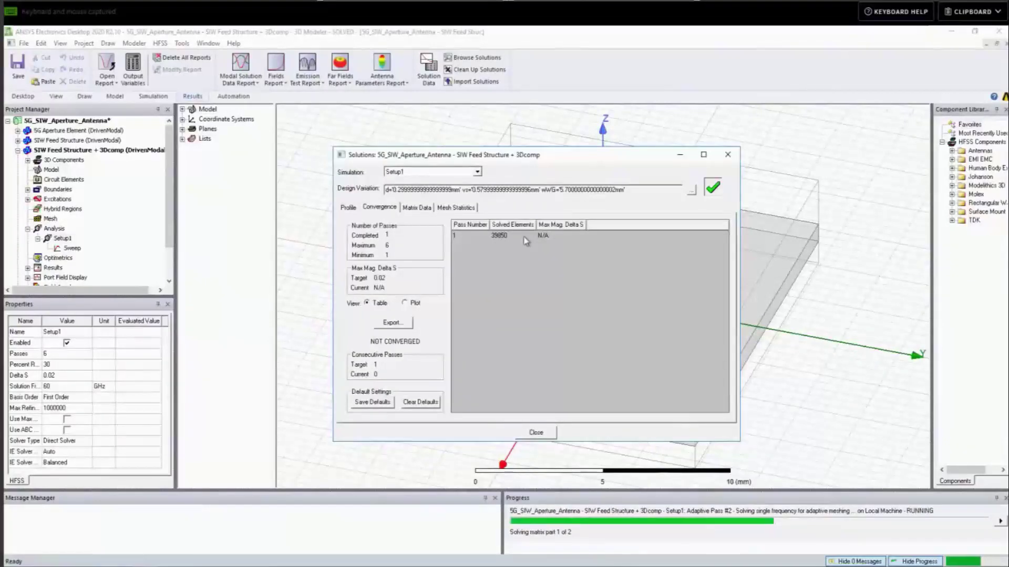
left_click(422, 210)
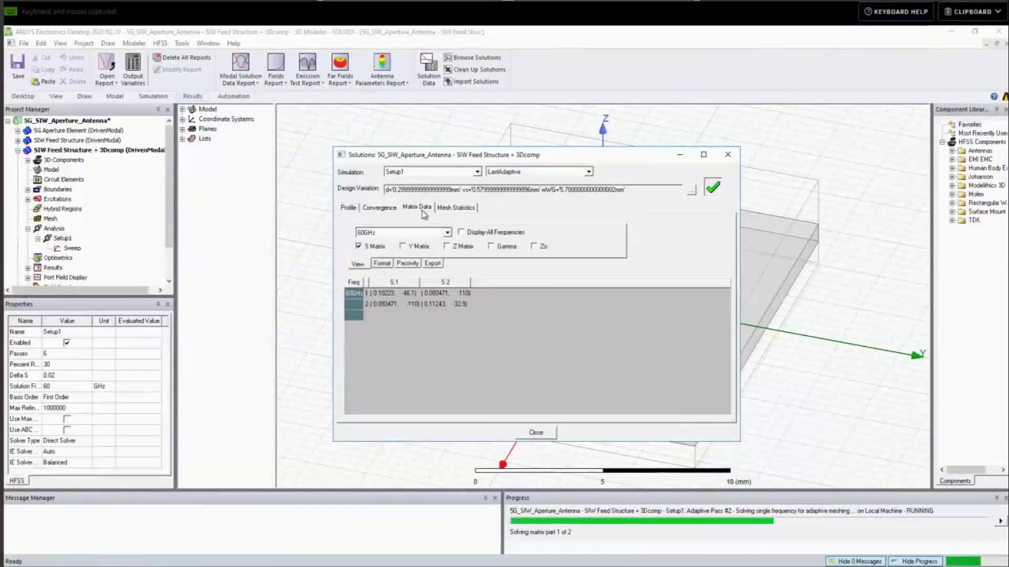
left_click(378, 210)
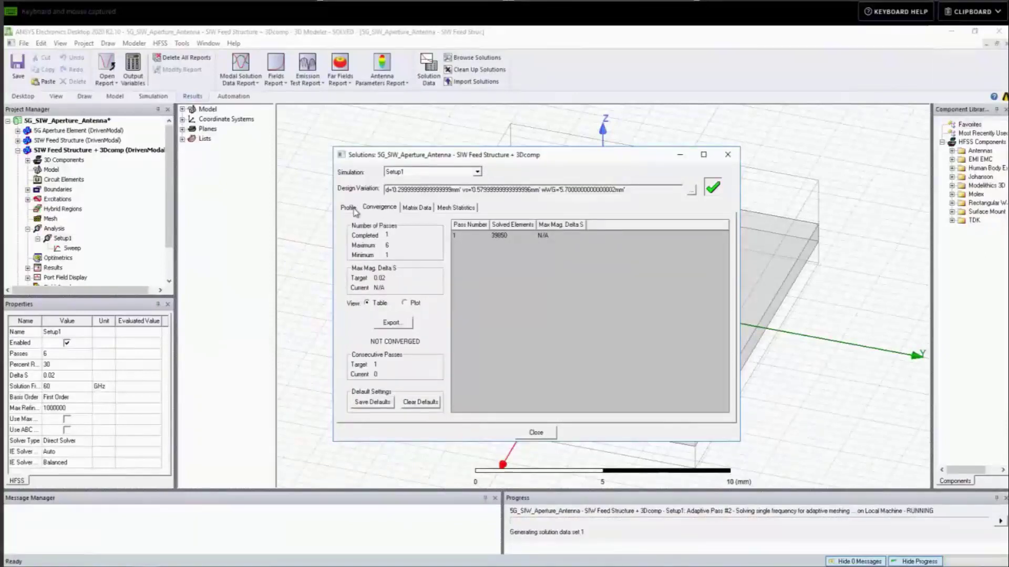
left_click(351, 208)
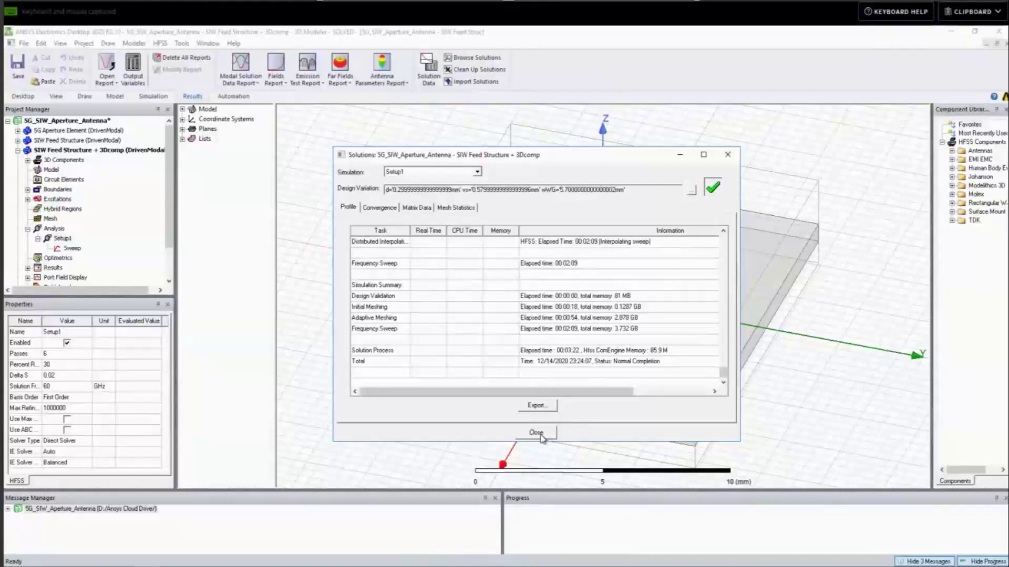
left_click(541, 437)
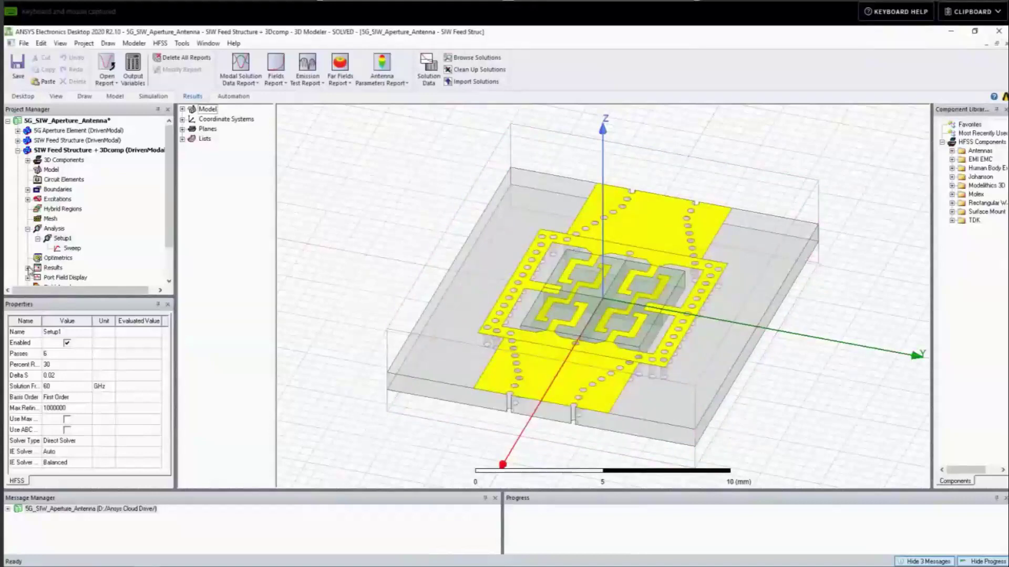
- Open the S Parameter Plot 1 and Gain Plot 1 reports of the SIW Feed Structure + 3Dcomp design
left_click(28, 268)
left_click(79, 249)
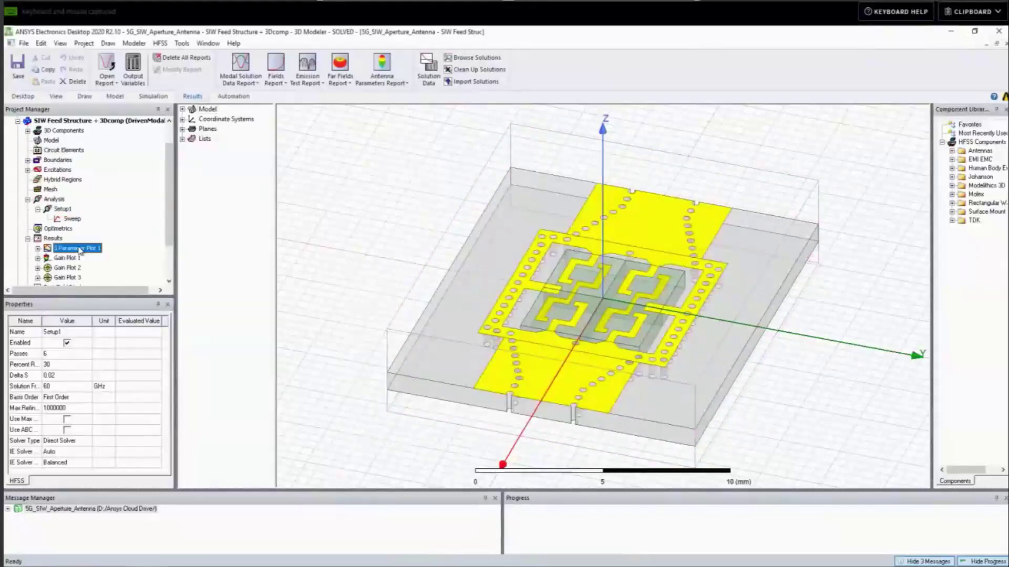
double_click(79, 248)
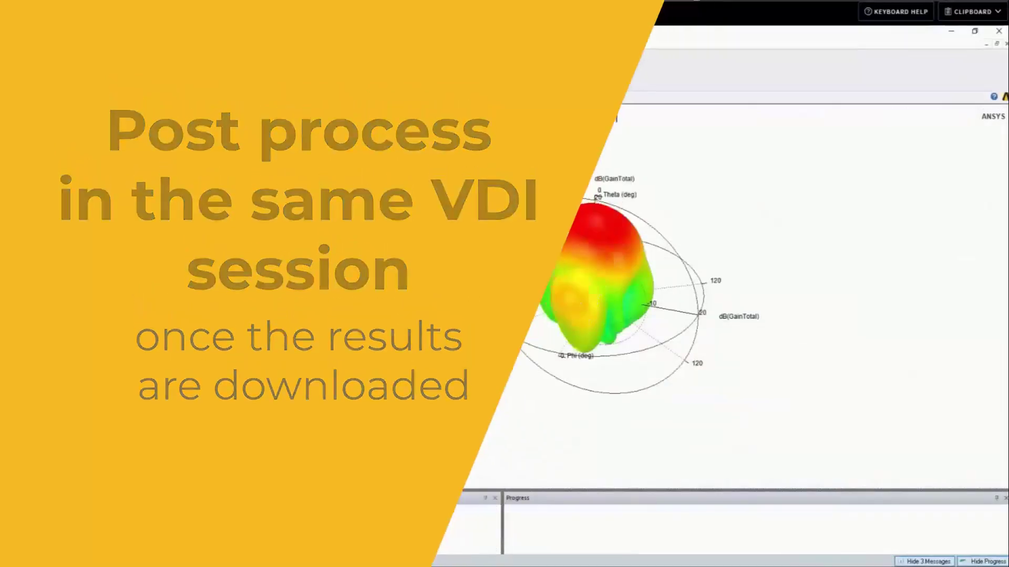
scroll(161, 247, "up", 3)
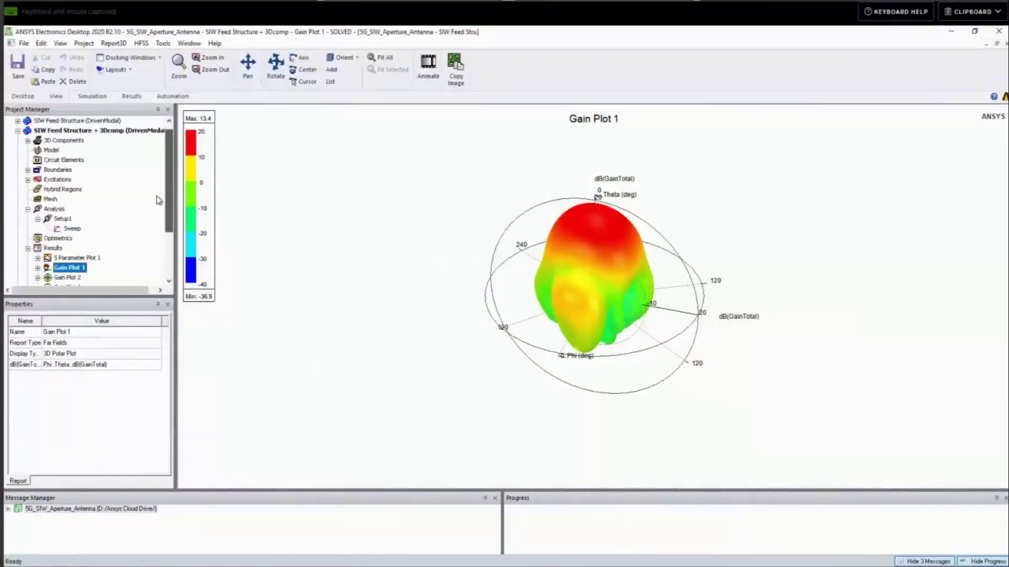
scroll(161, 235, "down", 3)
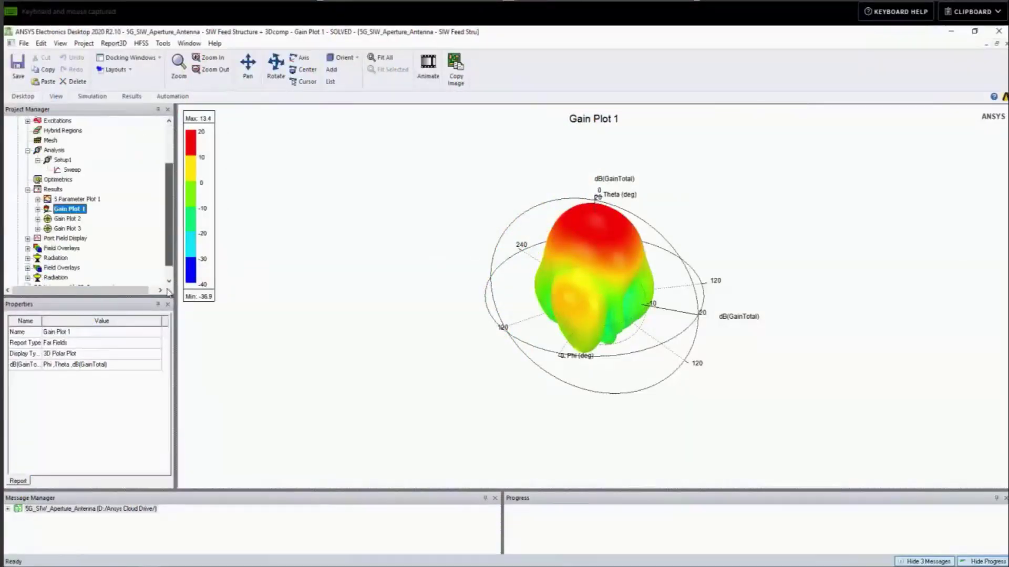
- Show Gain Plot 1 in the modeler window and return to the design's 3D model
right_click(71, 210)
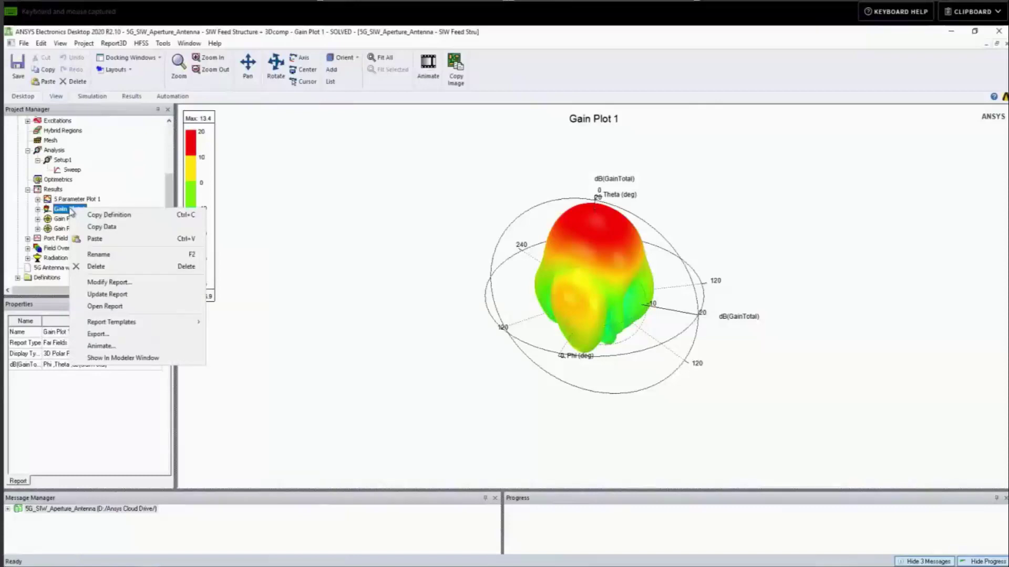
left_click(130, 362)
scroll(165, 181, "up", 3)
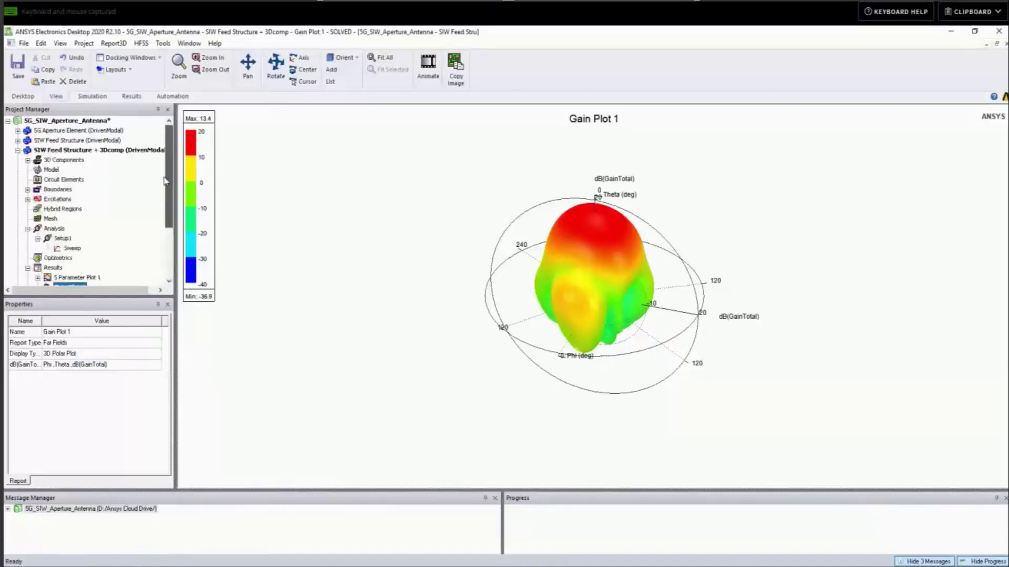
left_click(110, 151)
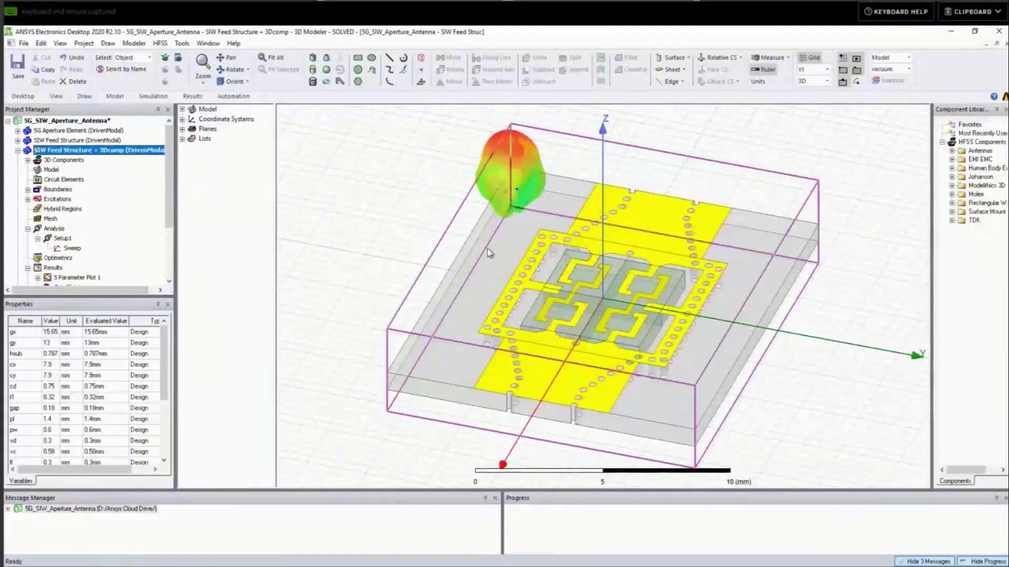
- Set the 3D far-field radiation sphere to use the local coordinate system TopCS
scroll(143, 282, "down", 3)
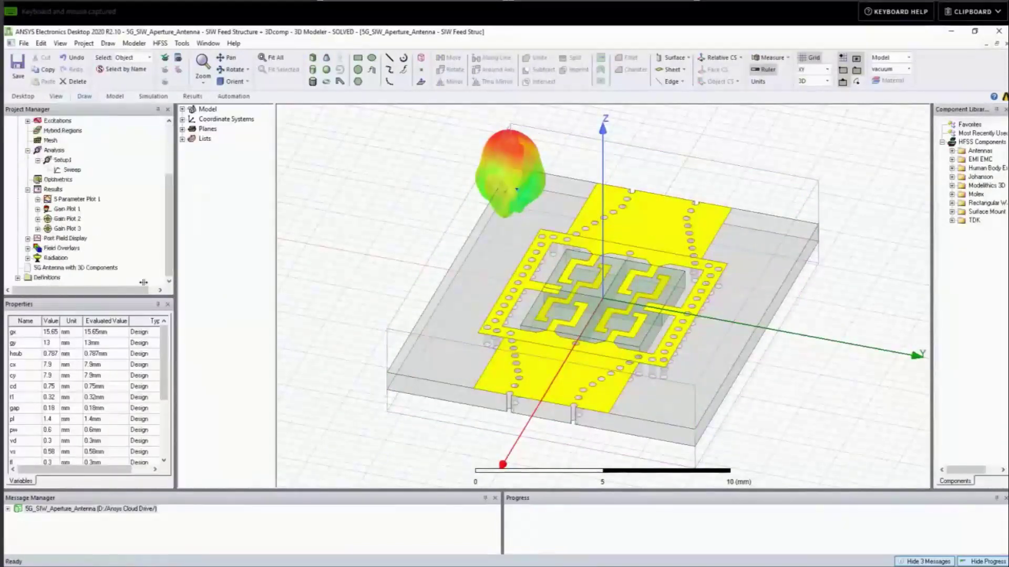
left_click(28, 258)
left_click(59, 268)
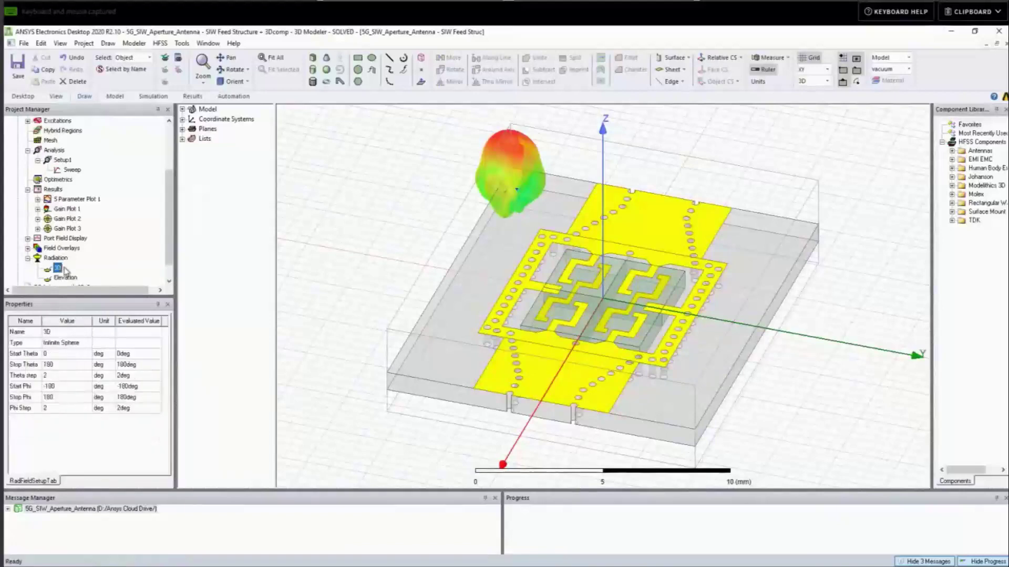
right_click(65, 270)
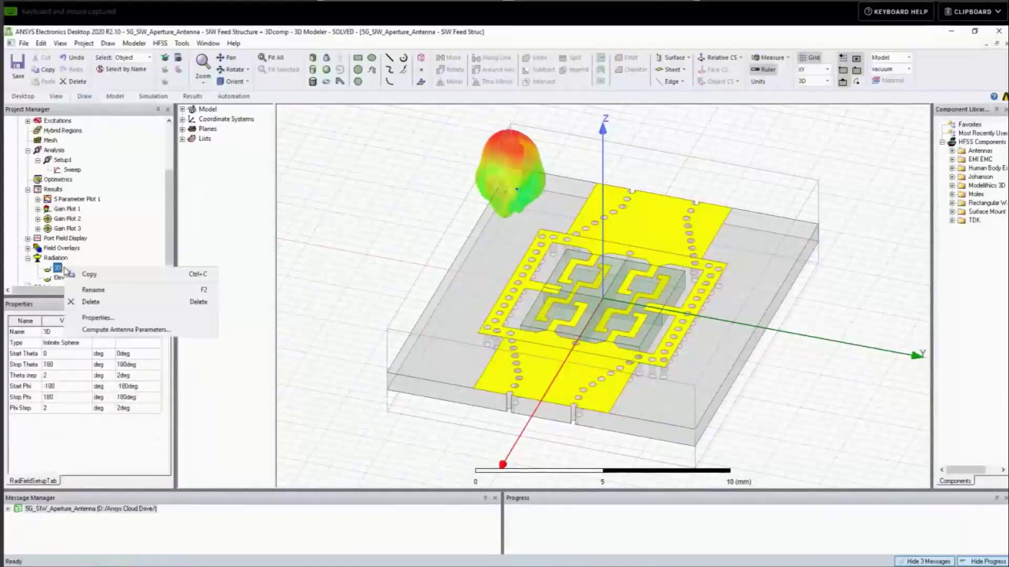
left_click(151, 318)
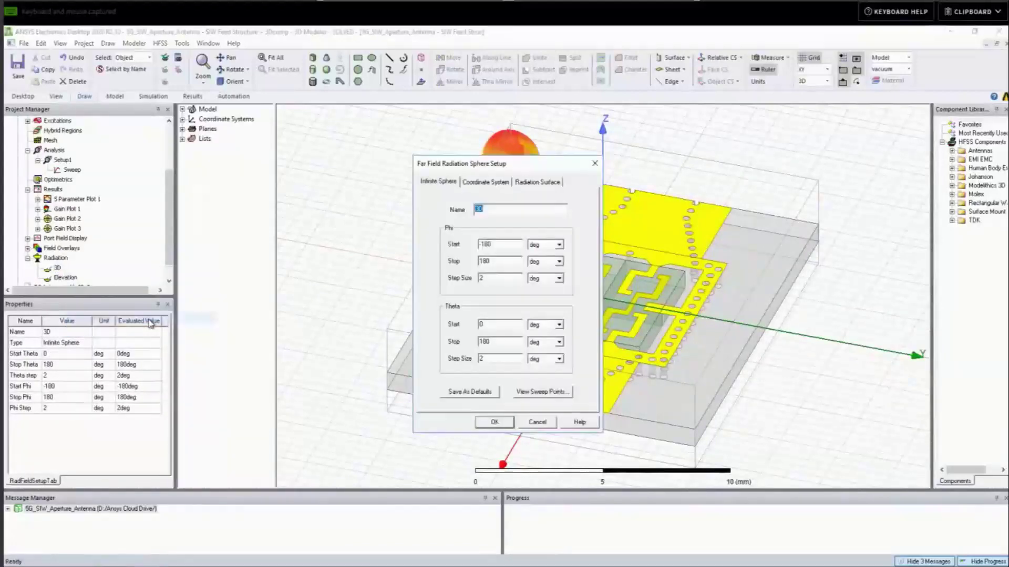
left_click(503, 185)
left_click(467, 223)
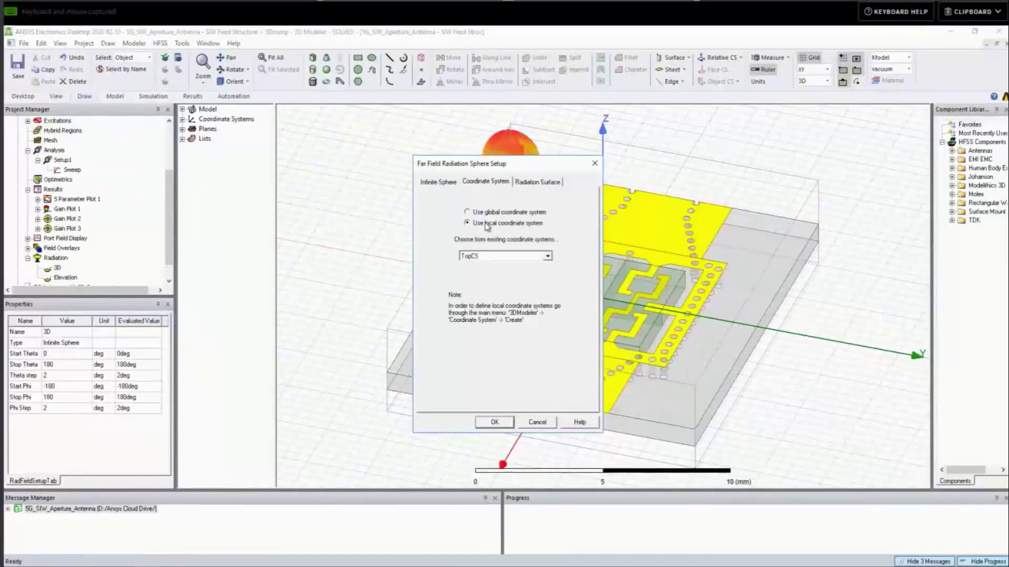
left_click(547, 256)
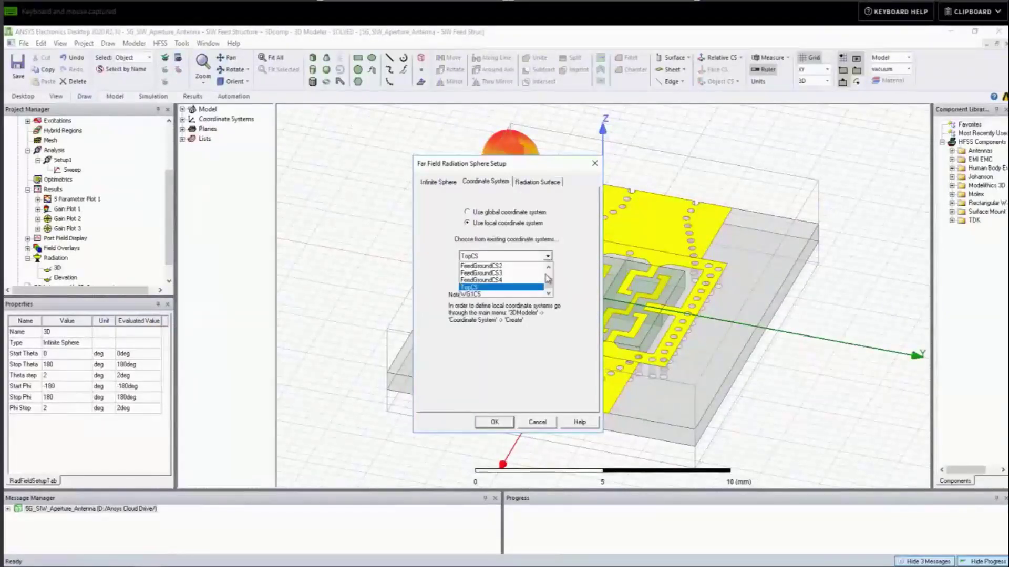
left_click_drag(547, 280, 548, 270)
left_click(518, 271)
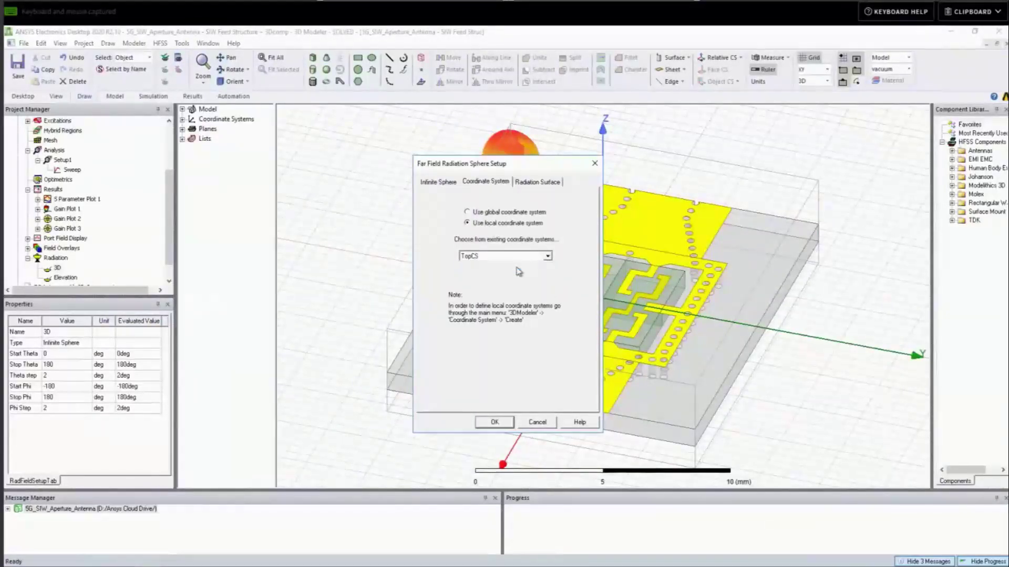
left_click(495, 423)
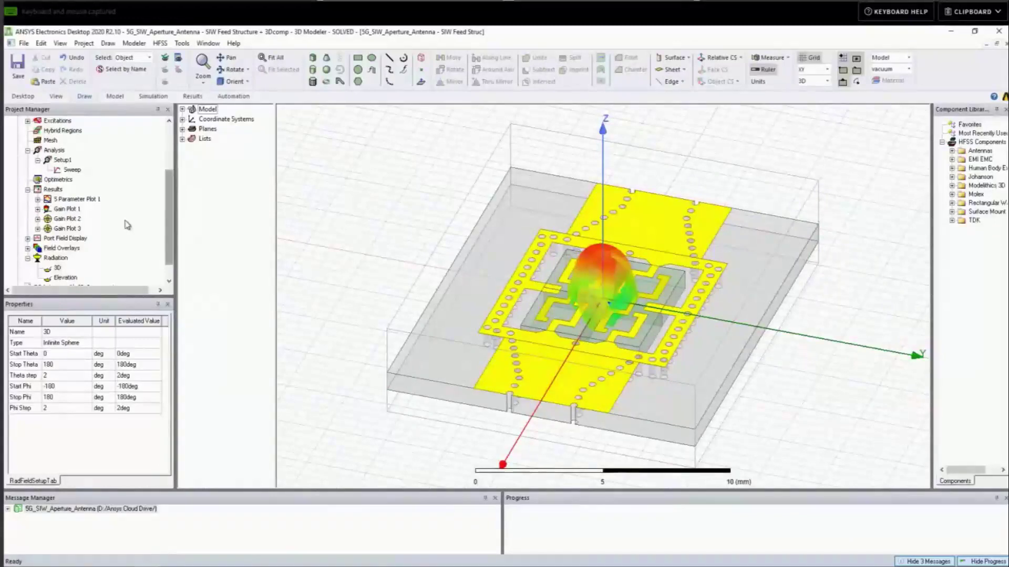
- Set the Gain Plot 1 radiation field overlay to transparency 0 and scale 0.7
right_click(327, 195)
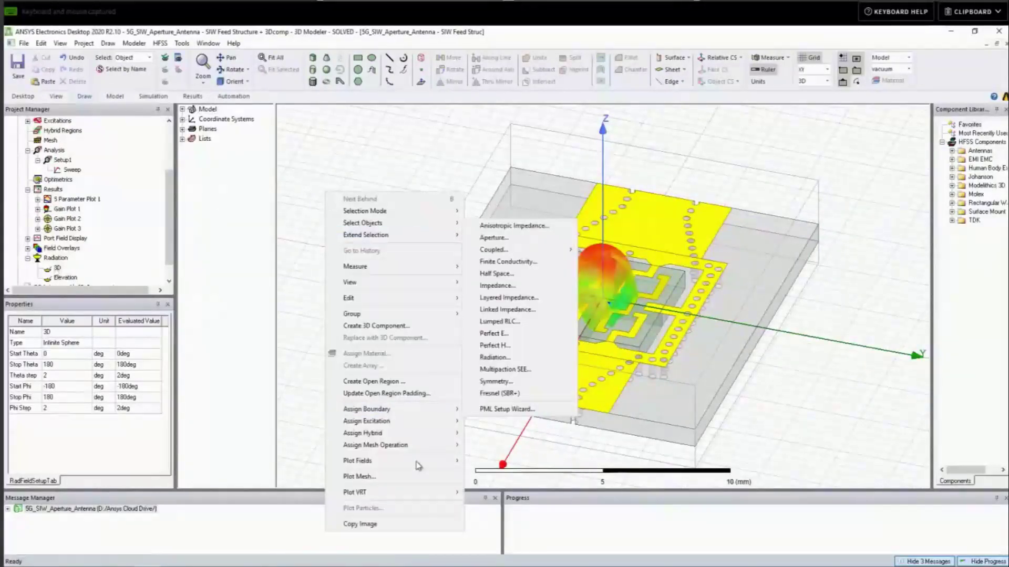
mouse_move(417, 465)
left_click(532, 524)
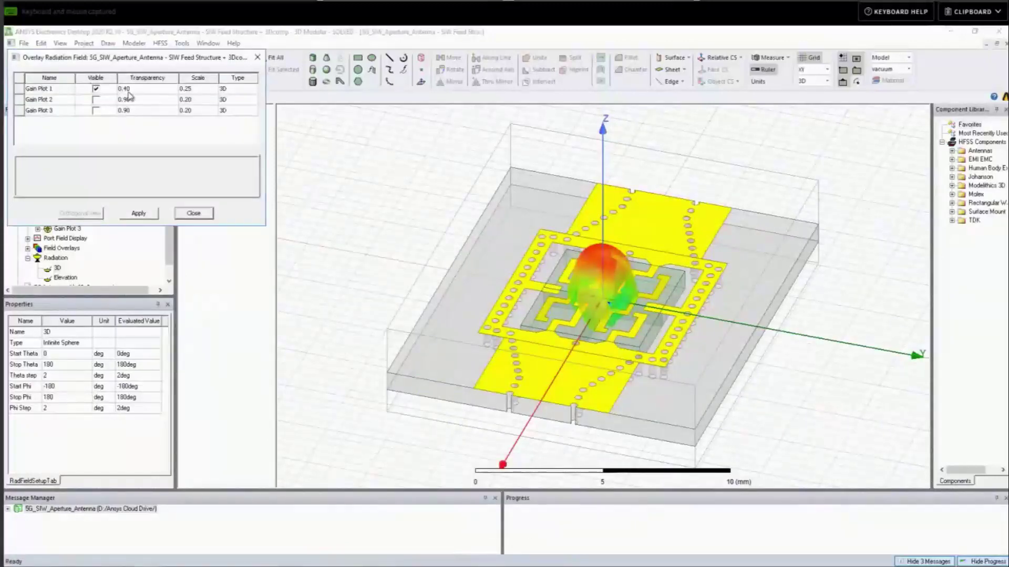
double_click(128, 89)
type("0")
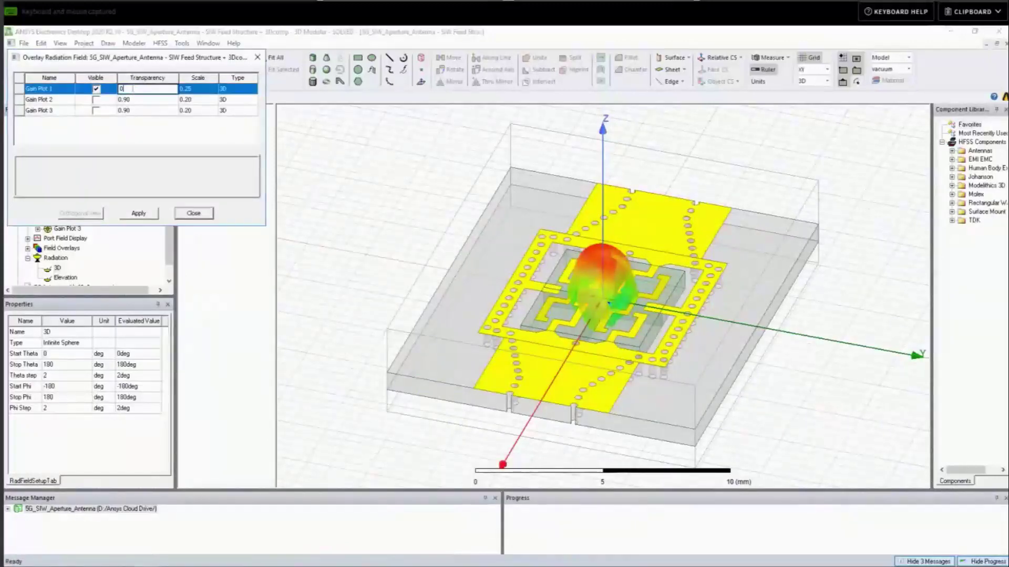
key("Tab")
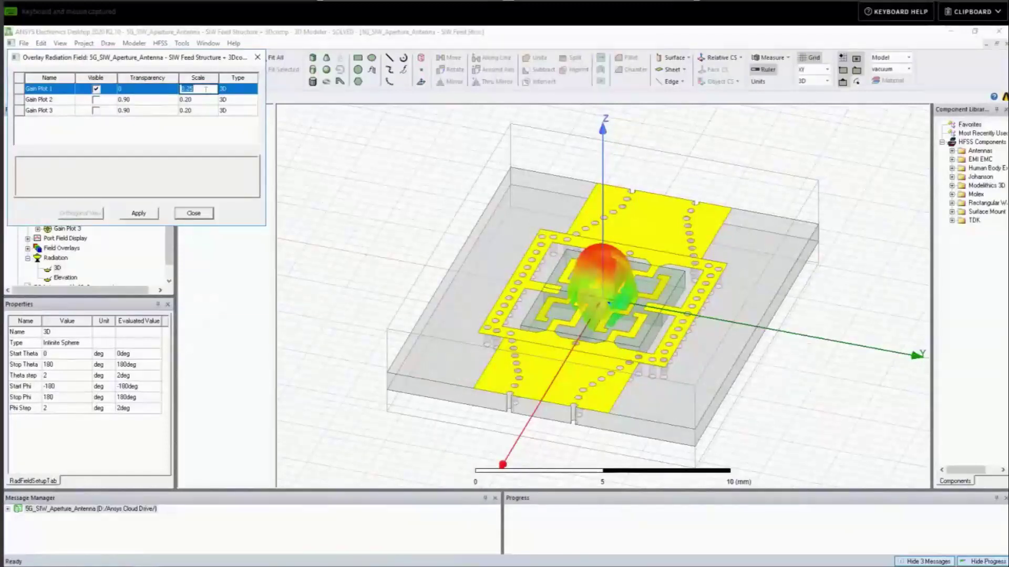
type("0.7")
left_click(139, 213)
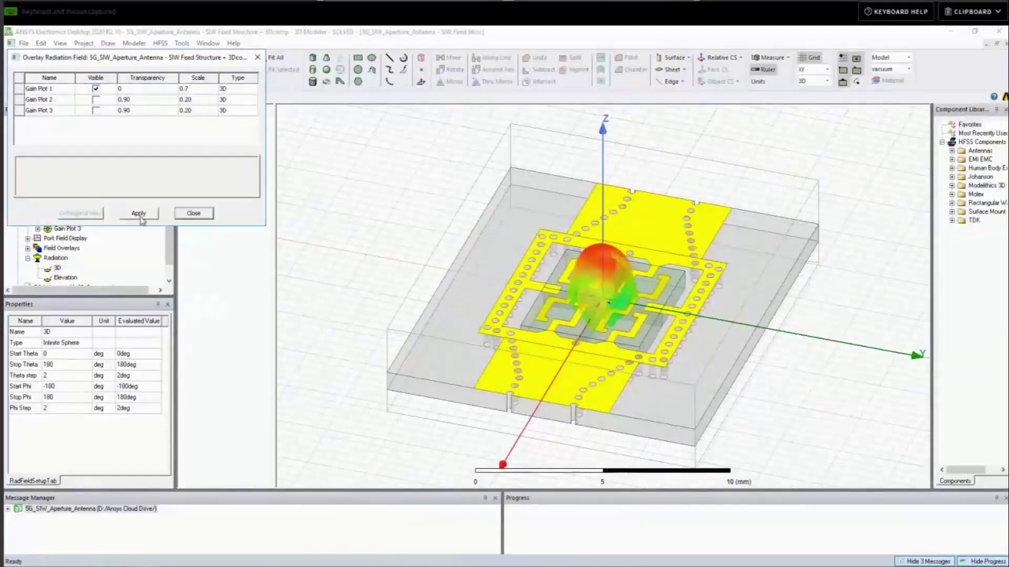
left_click(194, 215)
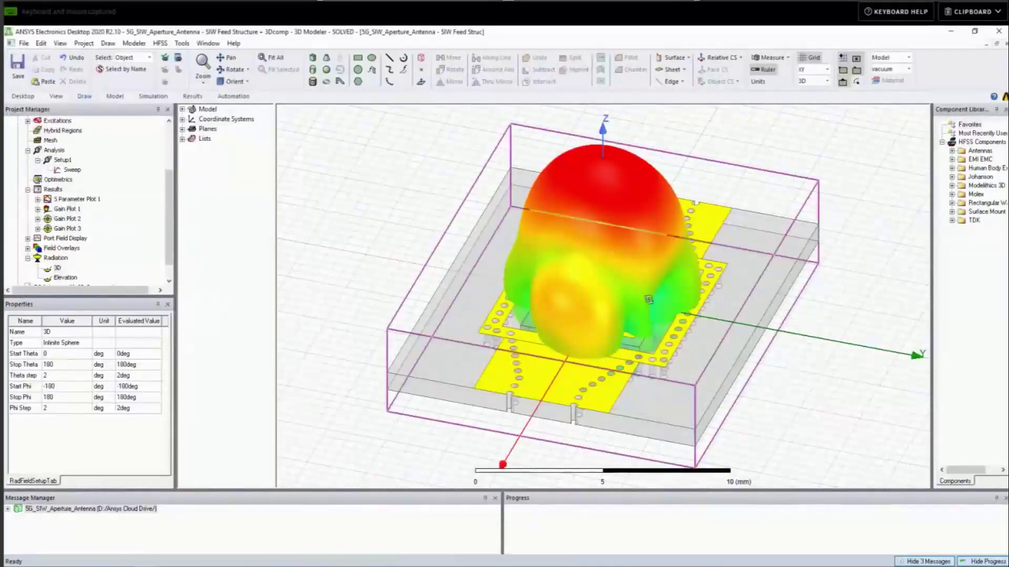
- Display the Mag_E1 E Field overlay on the model in an isometric view
left_click_drag(610, 230, 583, 254, "alt")
double_click(917, 116, "alt")
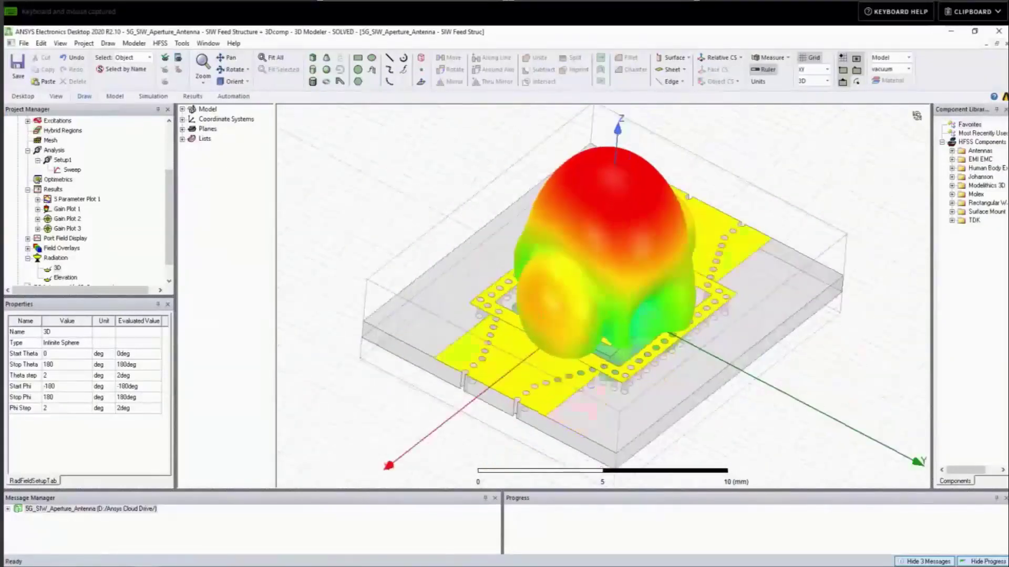
left_click(28, 258)
left_click(28, 249)
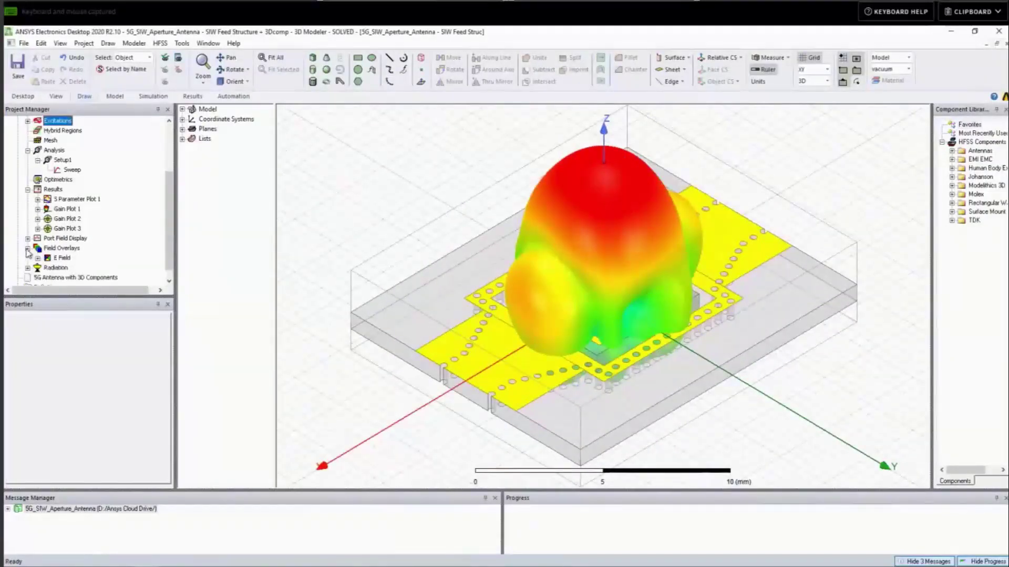
left_click(38, 258)
left_click(72, 268)
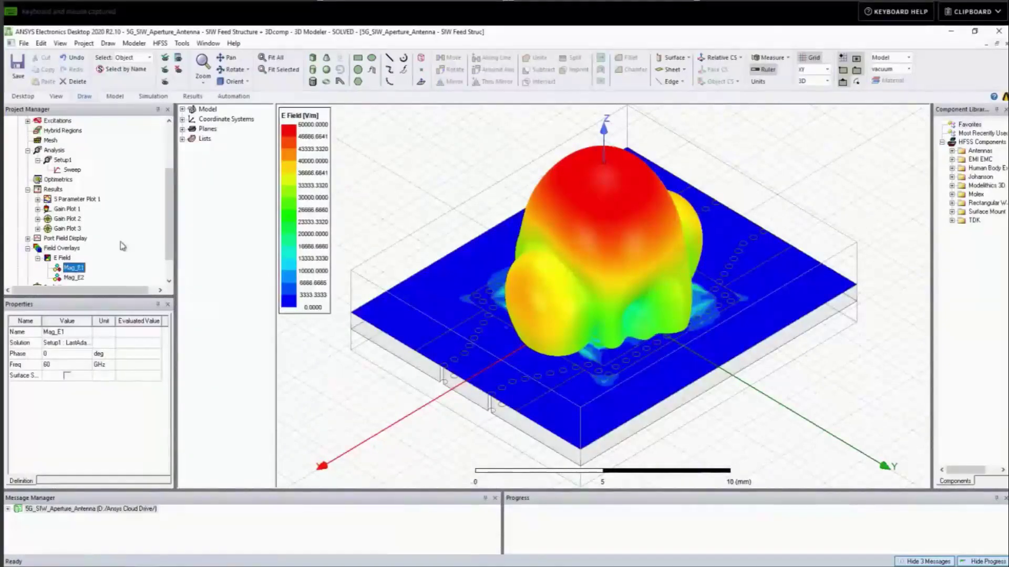
- Hide Gain Plot 1 from the modeler window
left_click(76, 210)
right_click(78, 210)
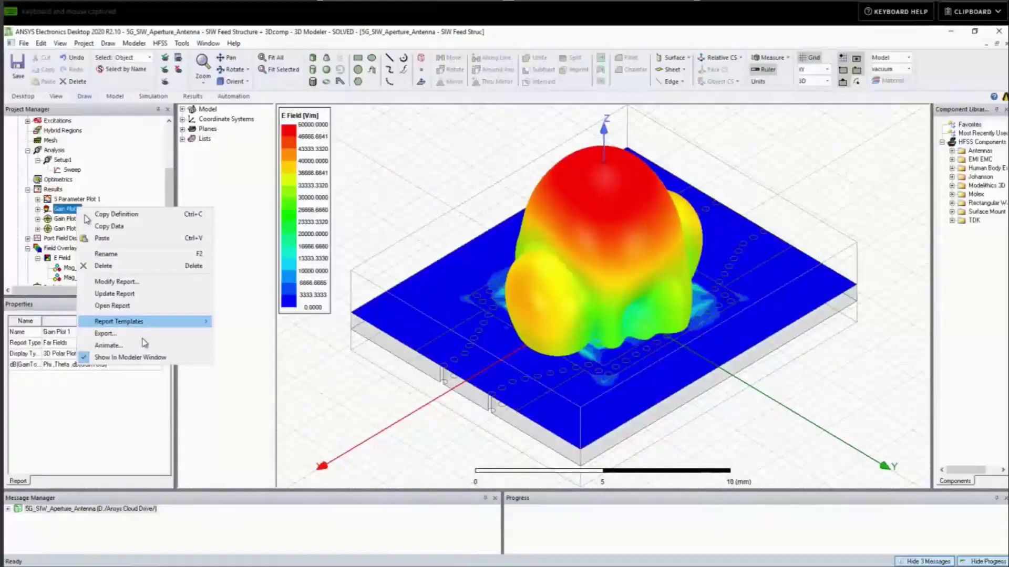
left_click(150, 357)
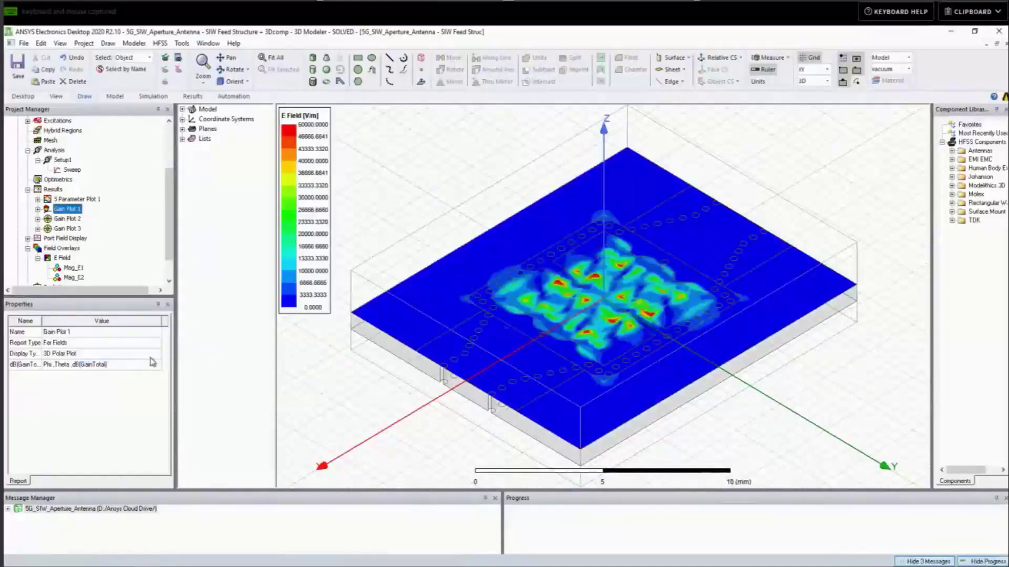
- Play the phase-swept Animation1 for the Mag_E1 field plot, then close the animation
left_click(60, 43)
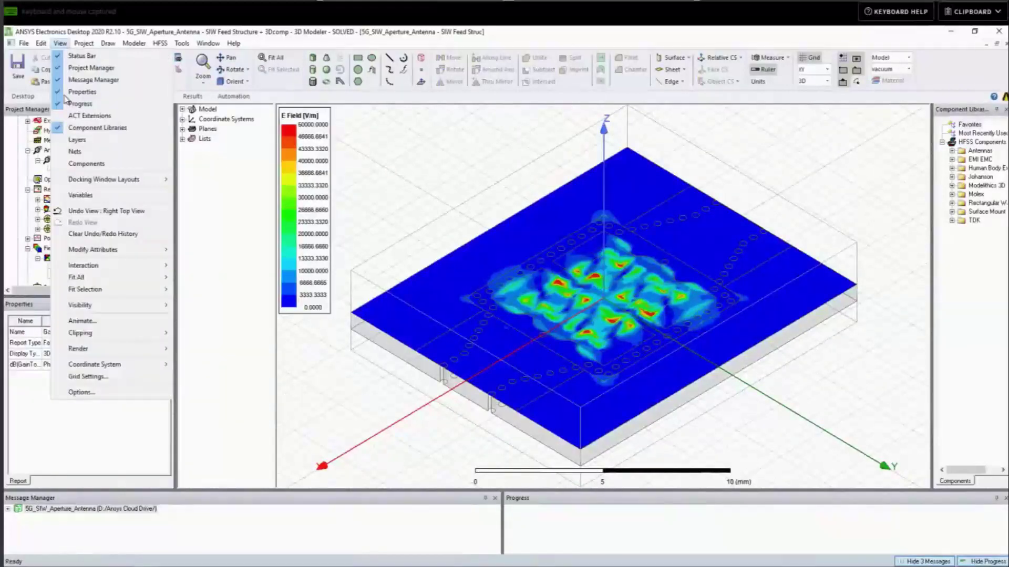
left_click(129, 322)
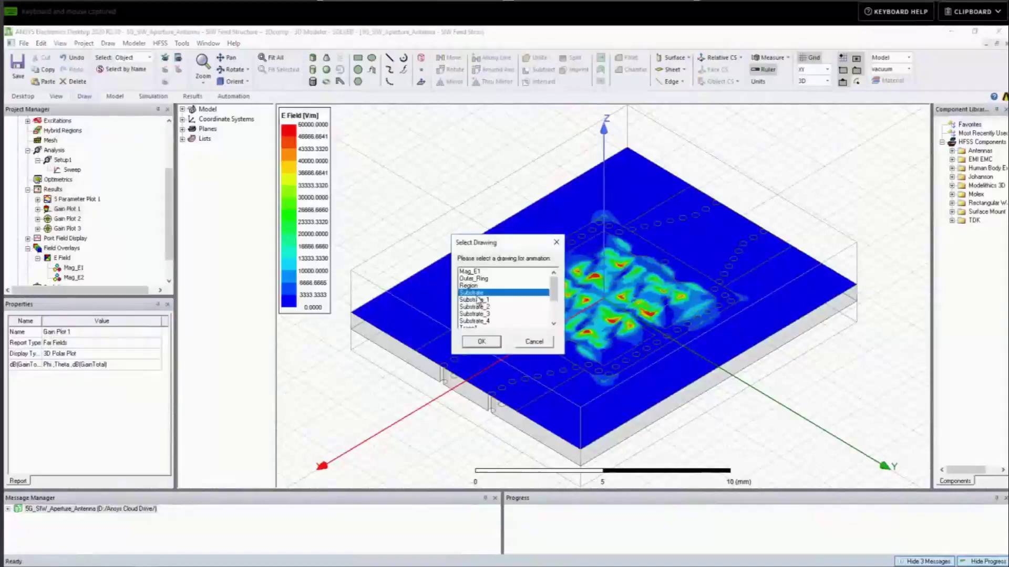
left_click(472, 272)
left_click(474, 339)
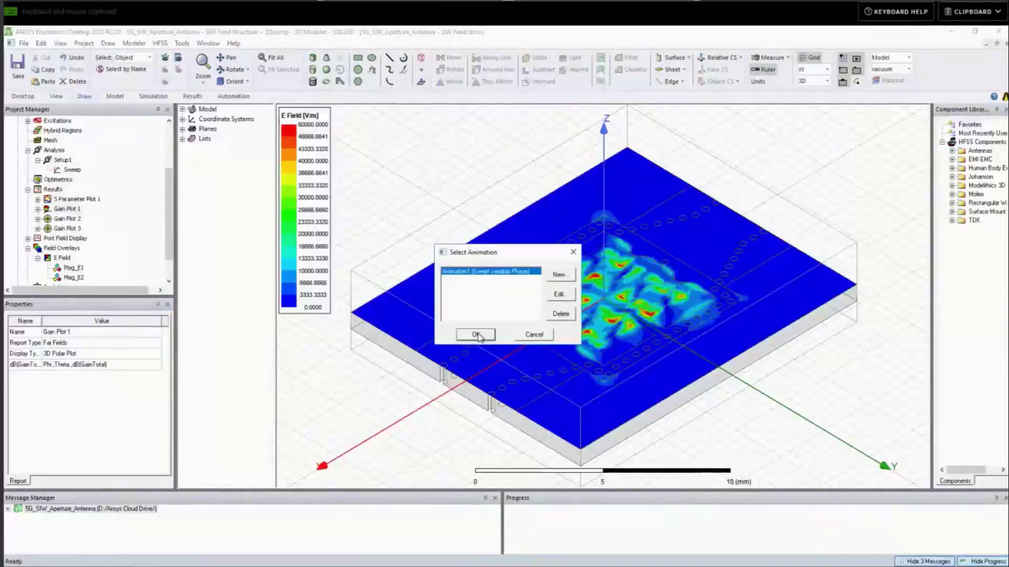
left_click(476, 332)
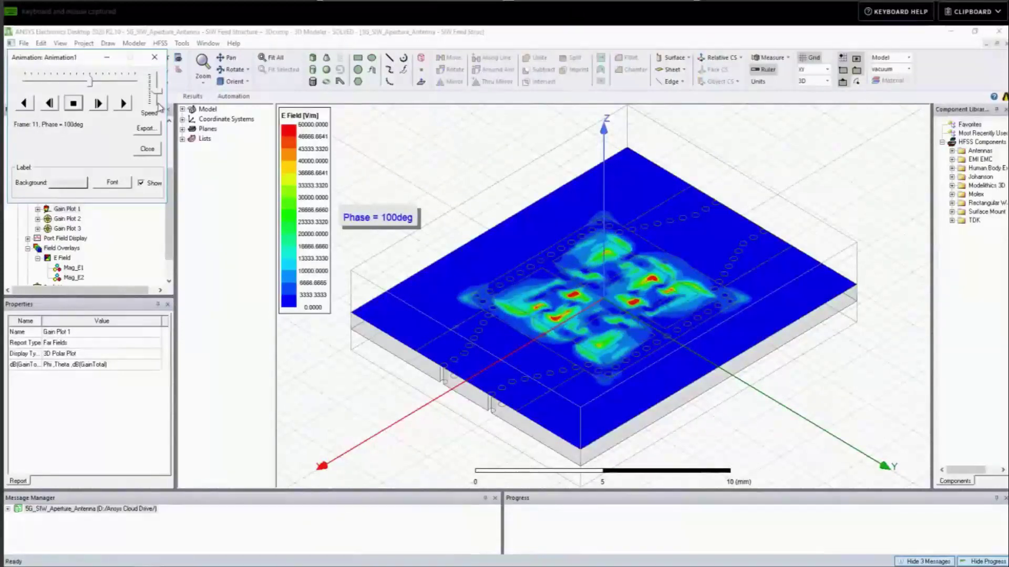
left_click(147, 148)
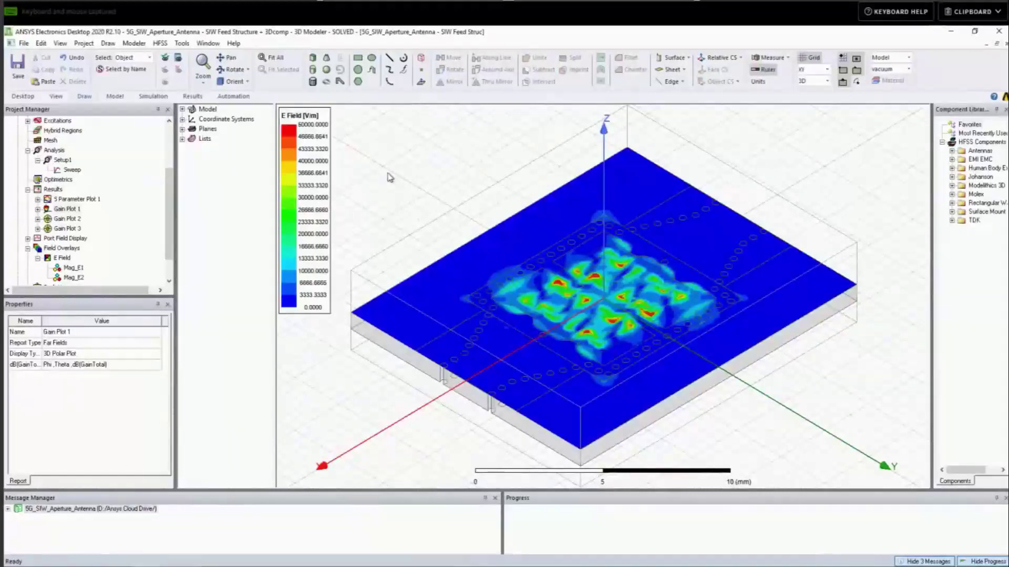
- Add an HFSS analysis configuration named 24core in the HPC and Analysis Options and add the local machine to it
left_click(181, 44)
mouse_move(280, 206)
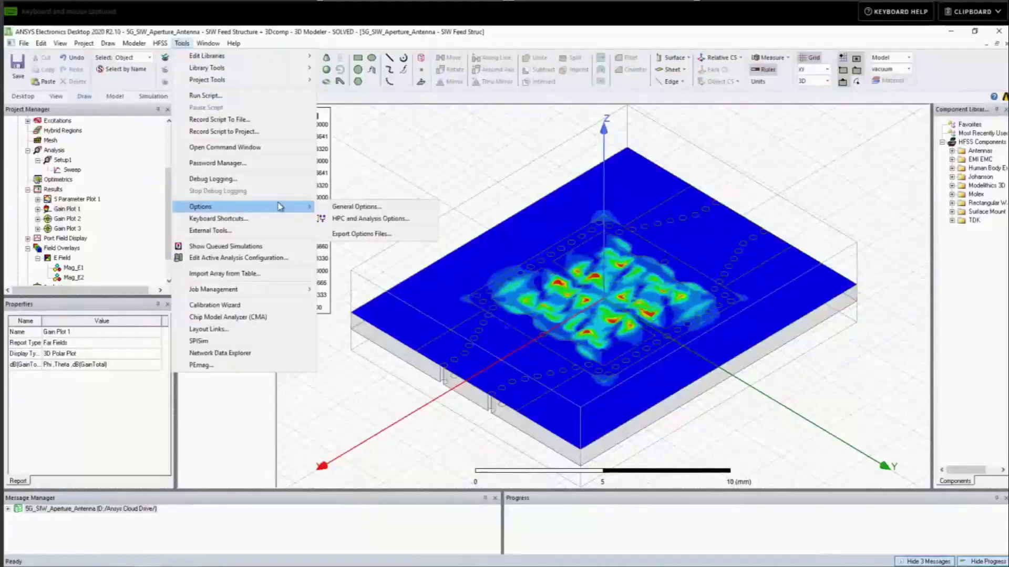
left_click(377, 218)
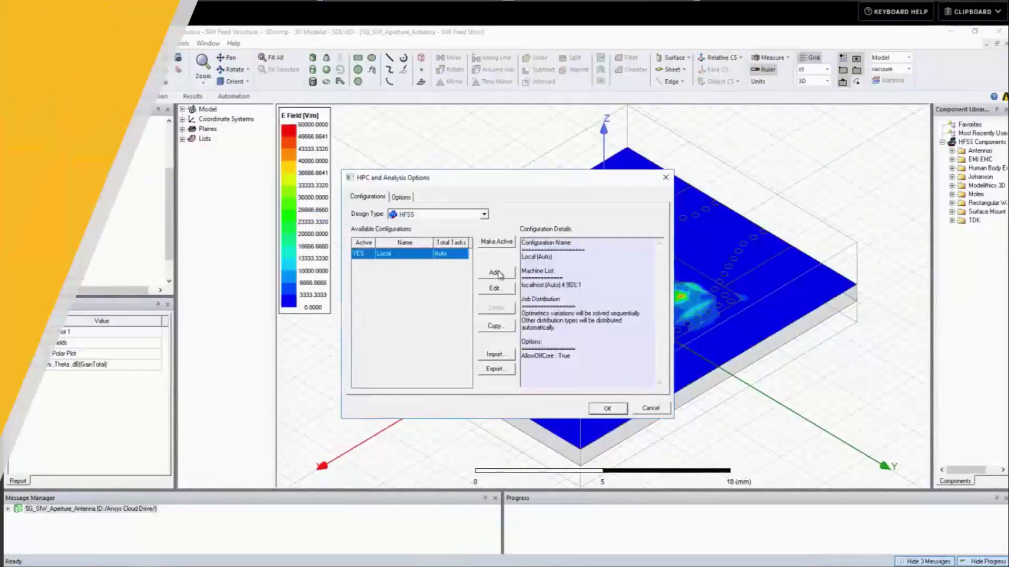
left_click(495, 272)
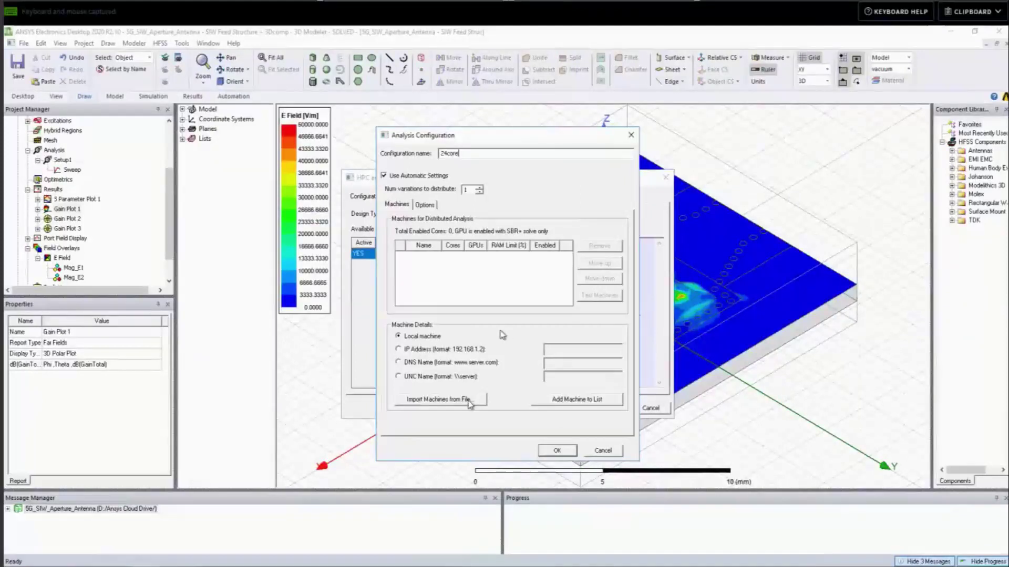
left_click(545, 400)
- Set the localhost machine in the 24core configuration to 24 cores and 0 GPUs
left_click(452, 256)
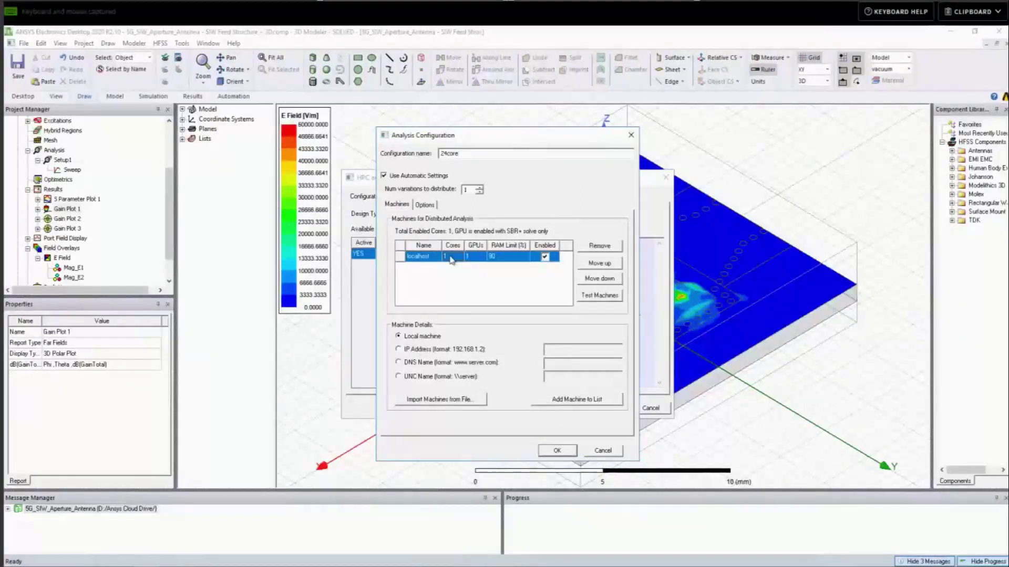
left_click(452, 257)
type("24")
left_click(465, 281)
double_click(470, 256)
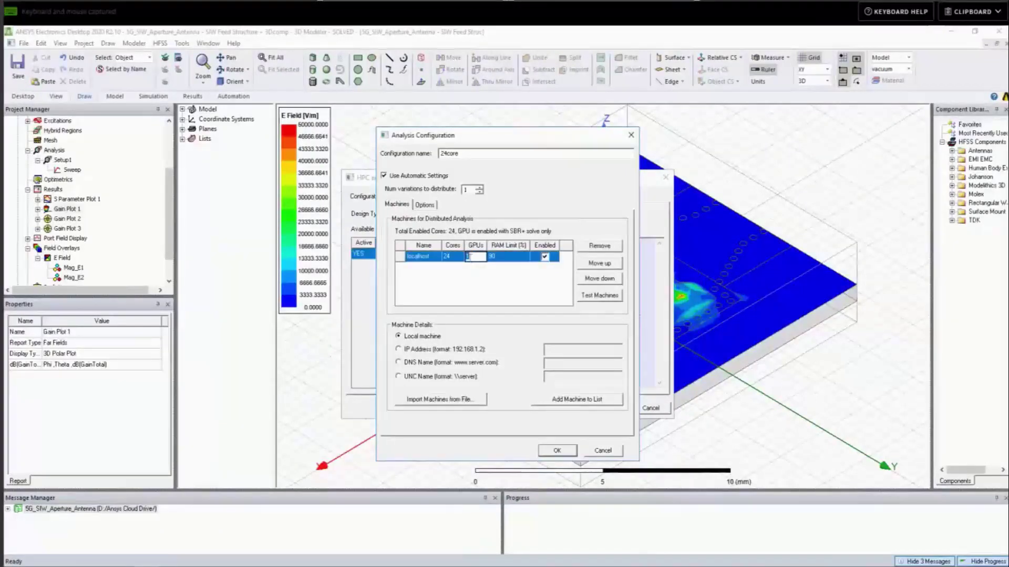
type("0")
left_click(473, 289)
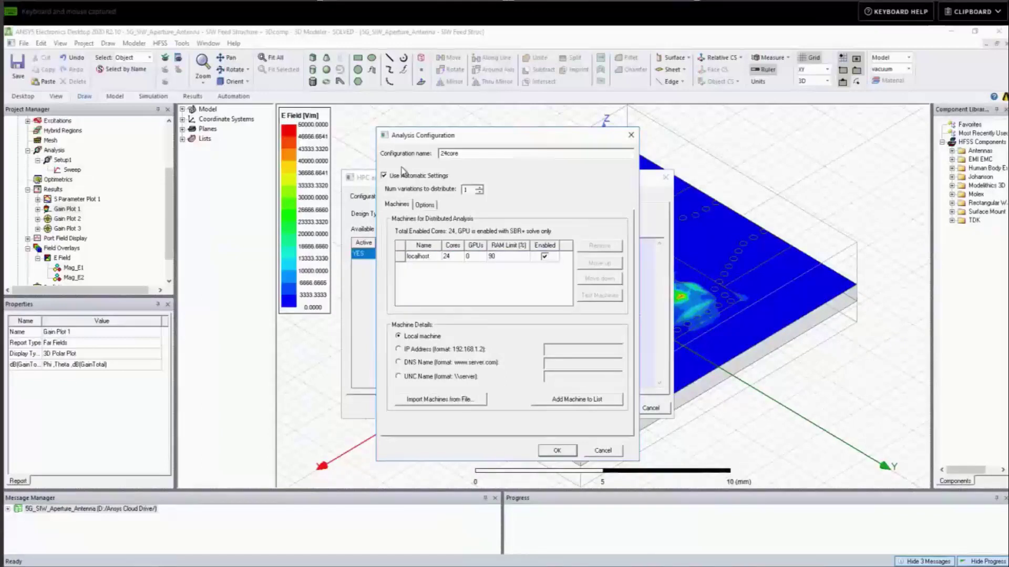
- Save the 24core configuration, make it the active one and accept the HPC and analysis options
left_click(557, 451)
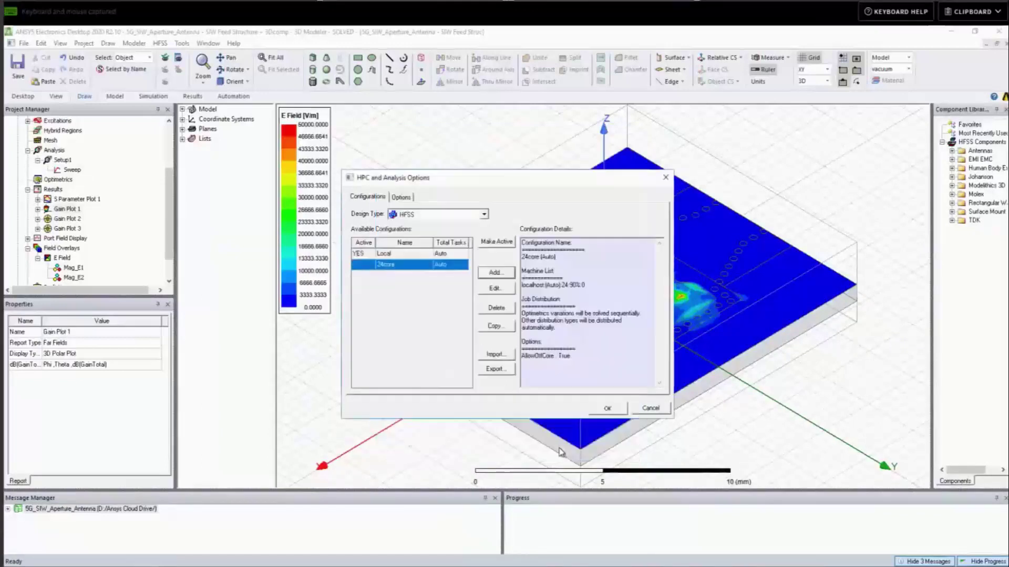
left_click(495, 242)
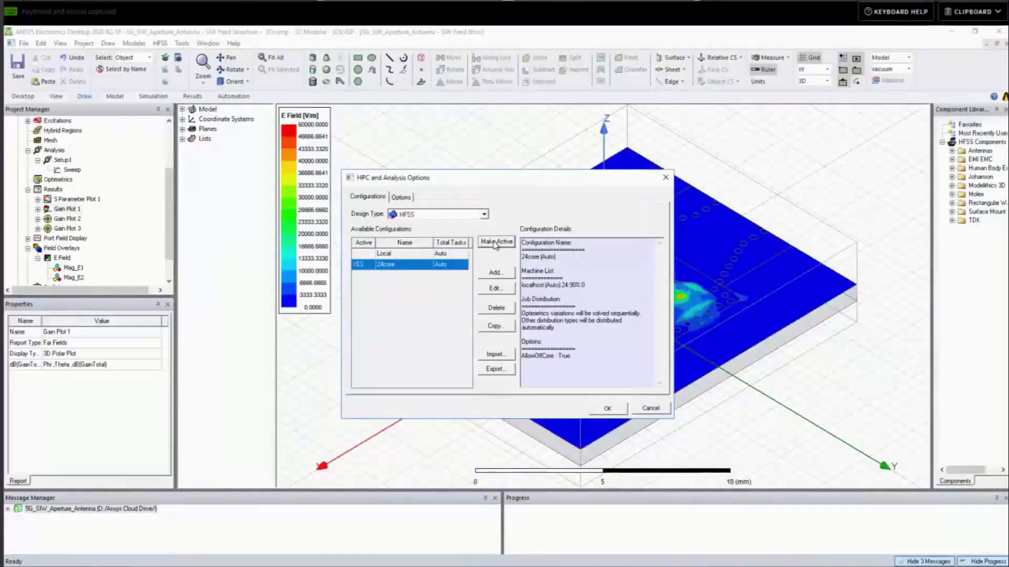
left_click(613, 407)
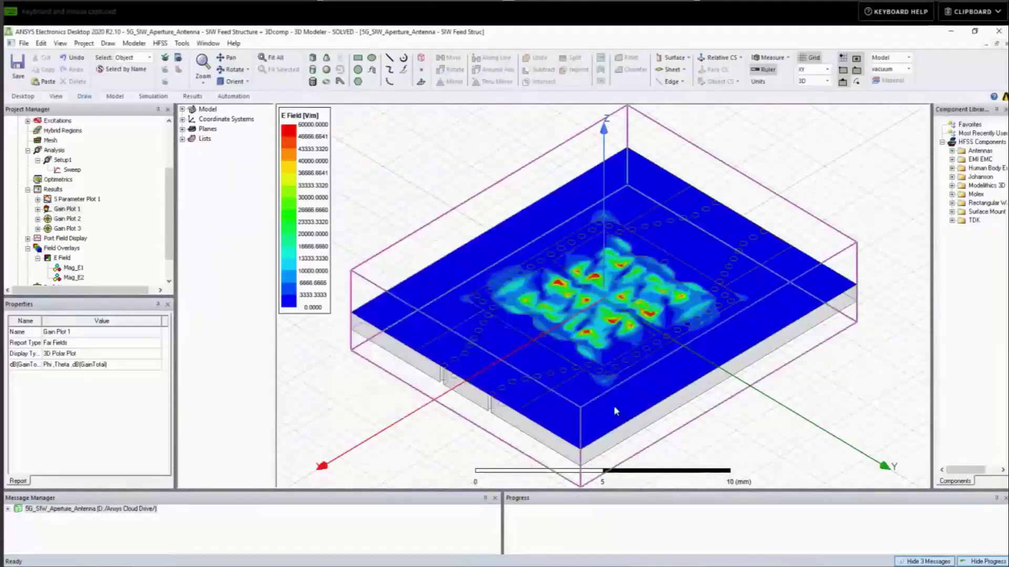
- Copy the SIW Feed Structure + 3Dcomp design and paste it into the 5G_SIW_Aperture_Antenna project
left_click_drag(173, 210, 172, 166)
left_click(108, 151)
right_click(110, 150)
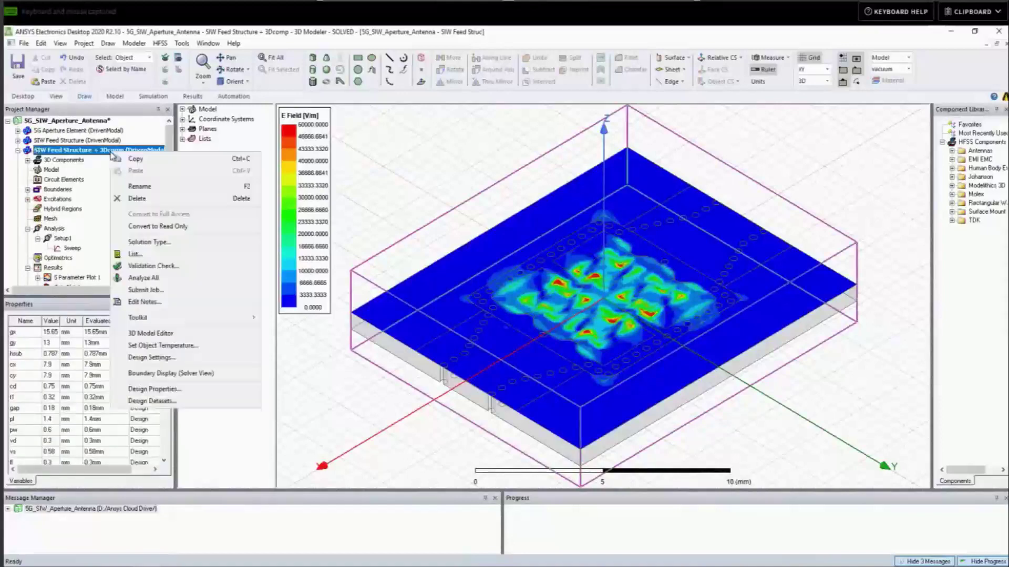
left_click(138, 163)
left_click(90, 122)
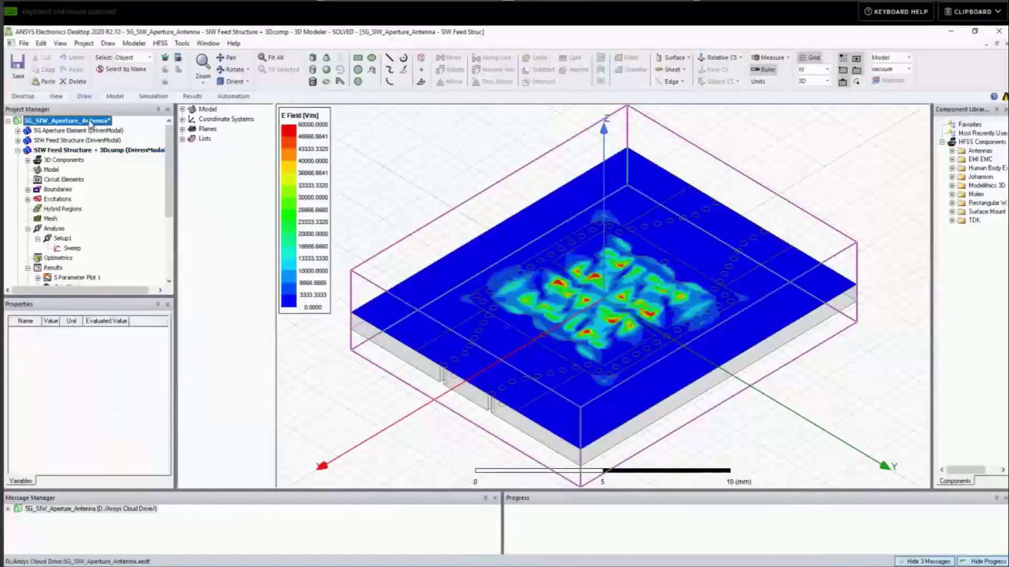
right_click(91, 122)
left_click(108, 128)
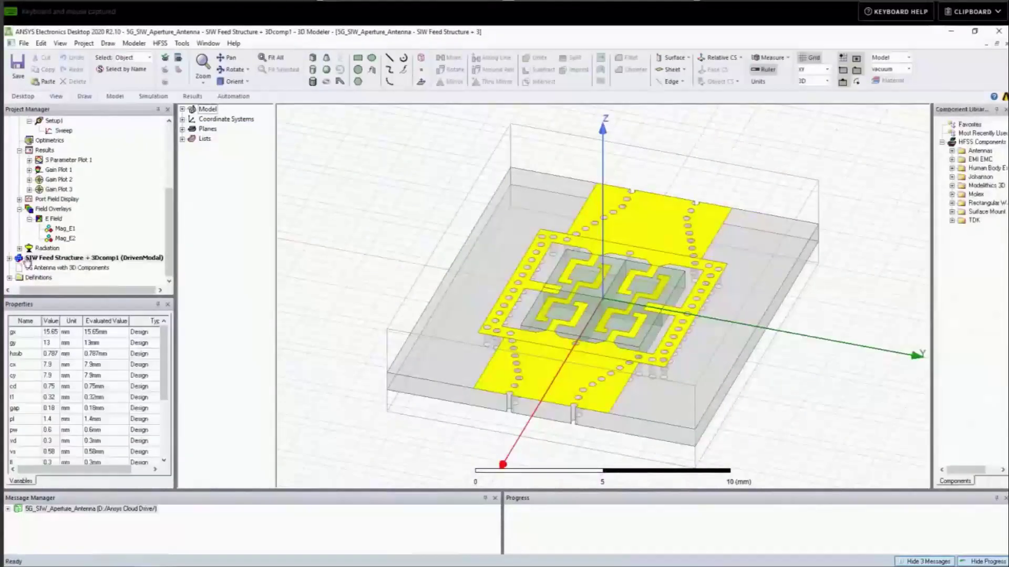
- Start the analysis of Setup1 in the copied SIW Feed Structure + 3Dcomp1 design
left_click(9, 257)
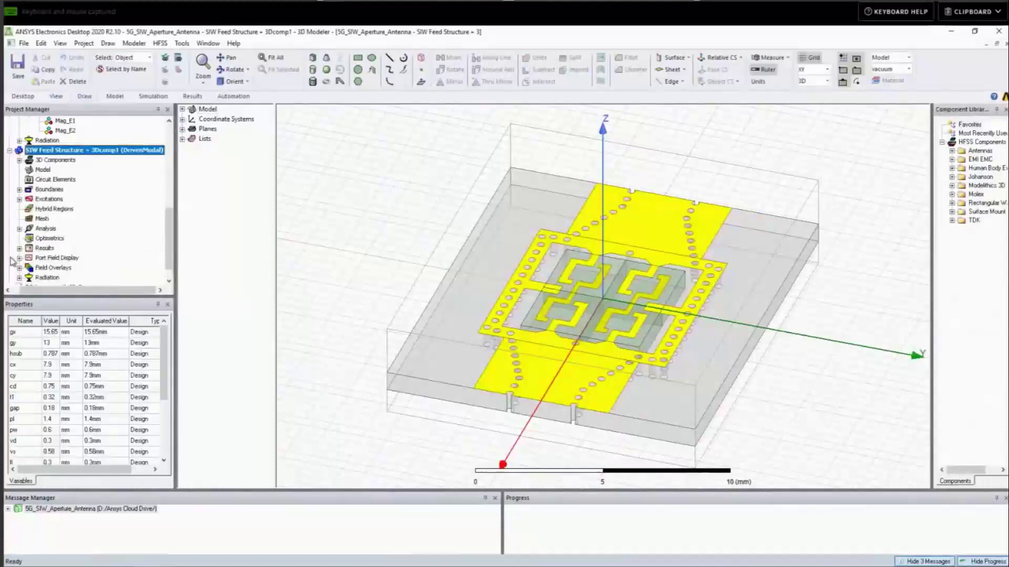
left_click(19, 229)
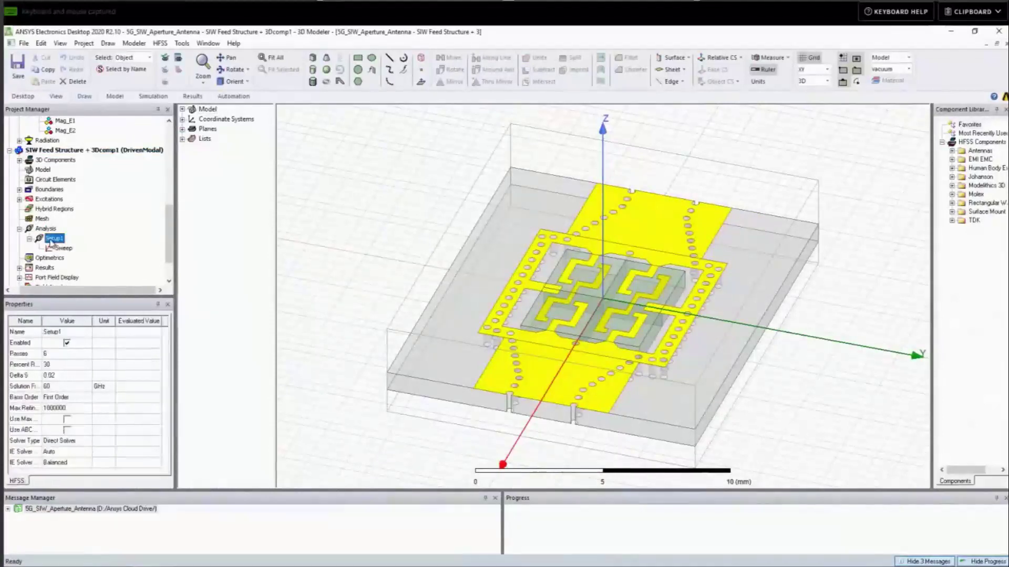
right_click(50, 242)
left_click(117, 355)
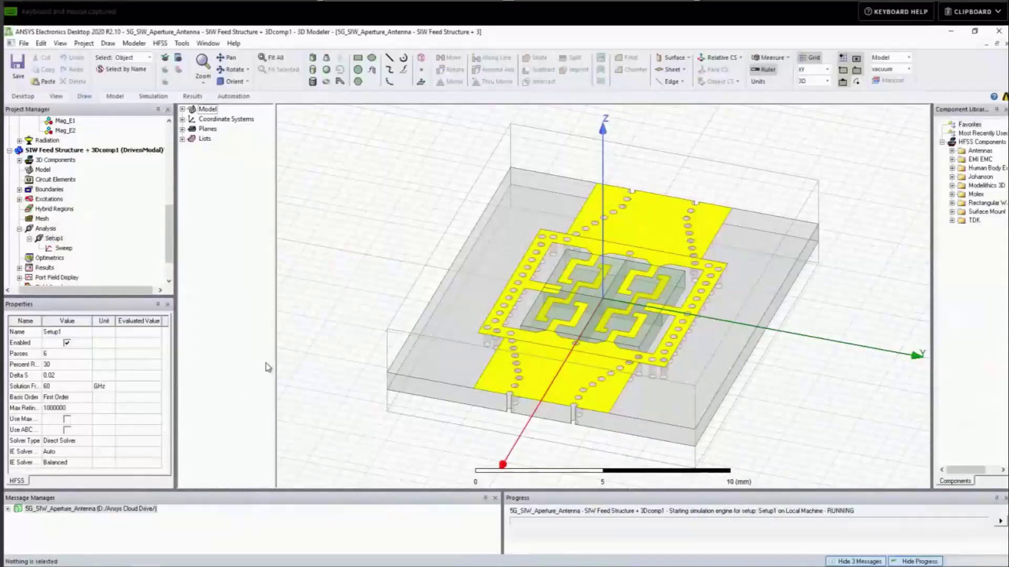
- Examine the Setup1 solution profile in a widened Solutions window while the solve runs, then close it
left_click(193, 96)
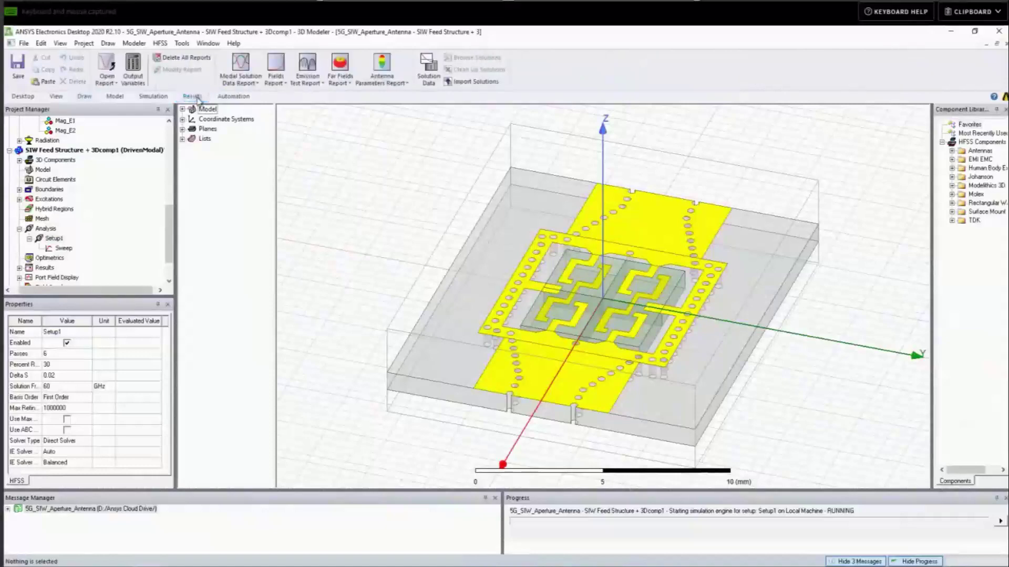
left_click(427, 72)
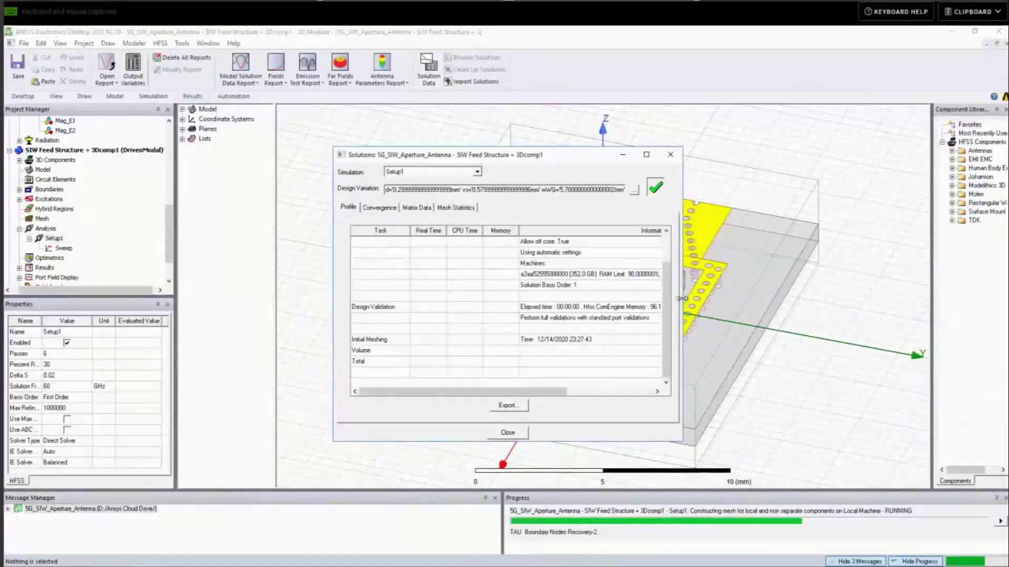
left_click_drag(684, 300, 748, 300)
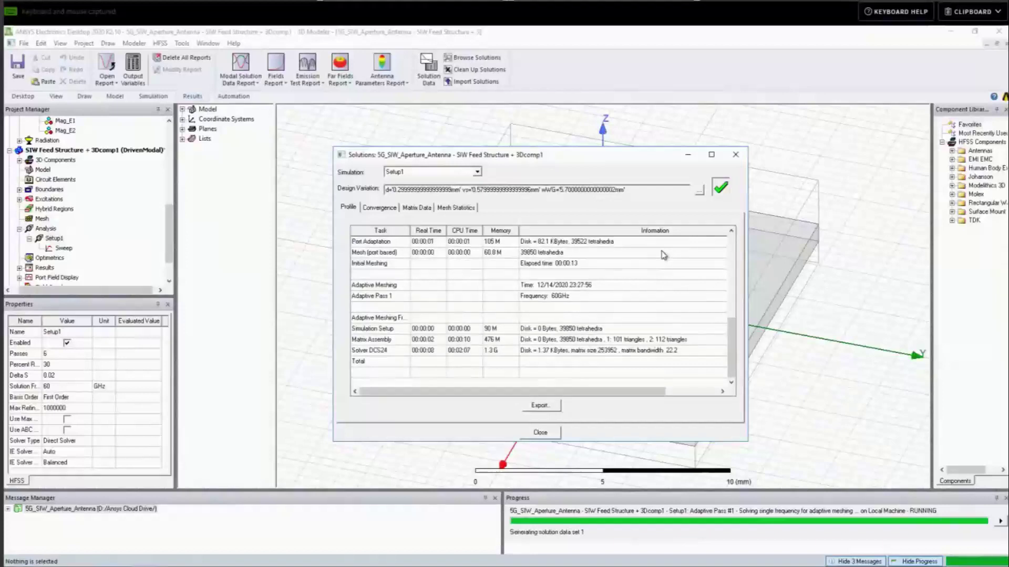
left_click(551, 437)
- Abort the running Setup1 simulation and collapse the original SIW Feed Structure + 3Dcomp design in the project tree
right_click(969, 525)
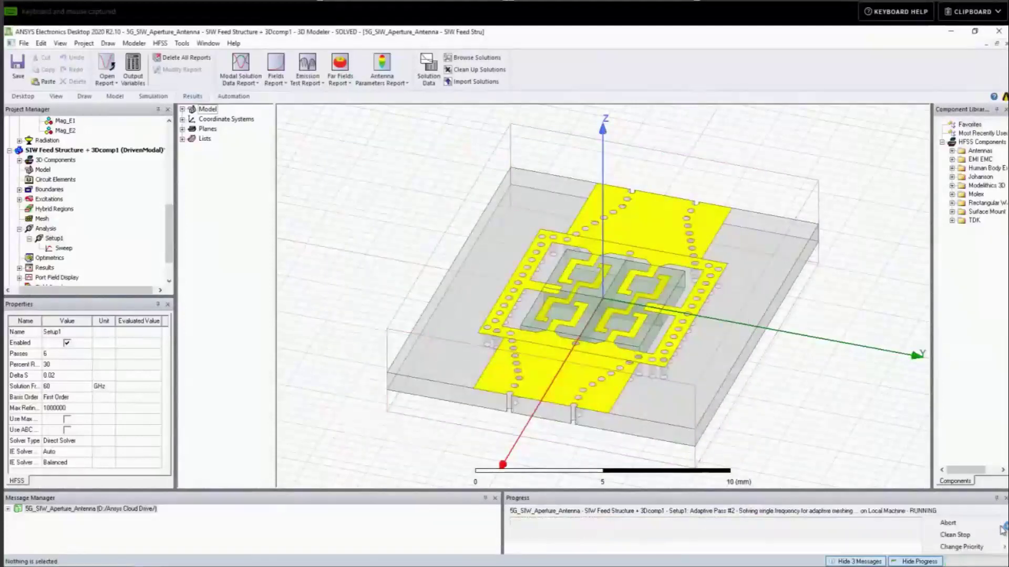
left_click(966, 524)
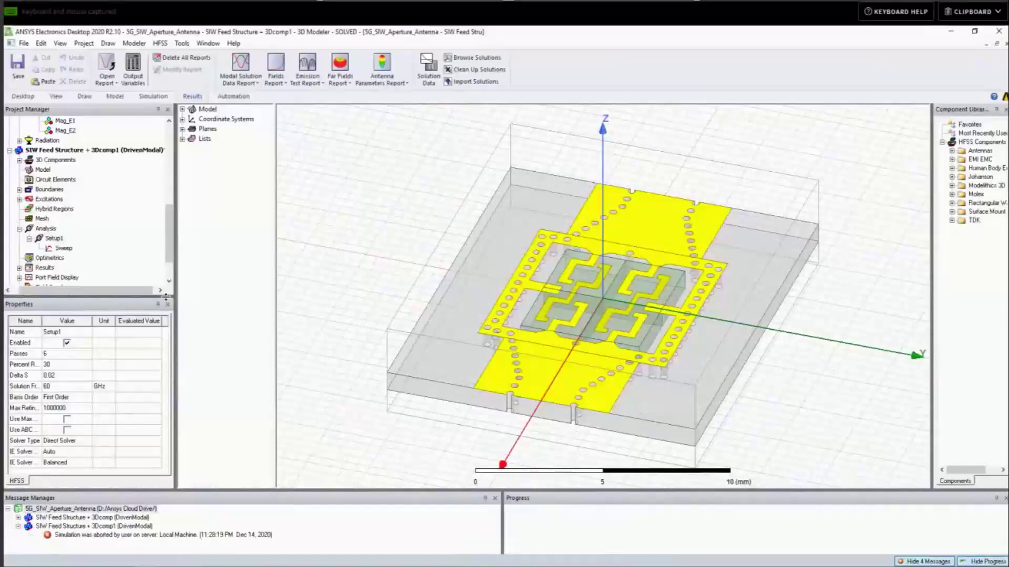
left_click_drag(168, 225, 169, 136)
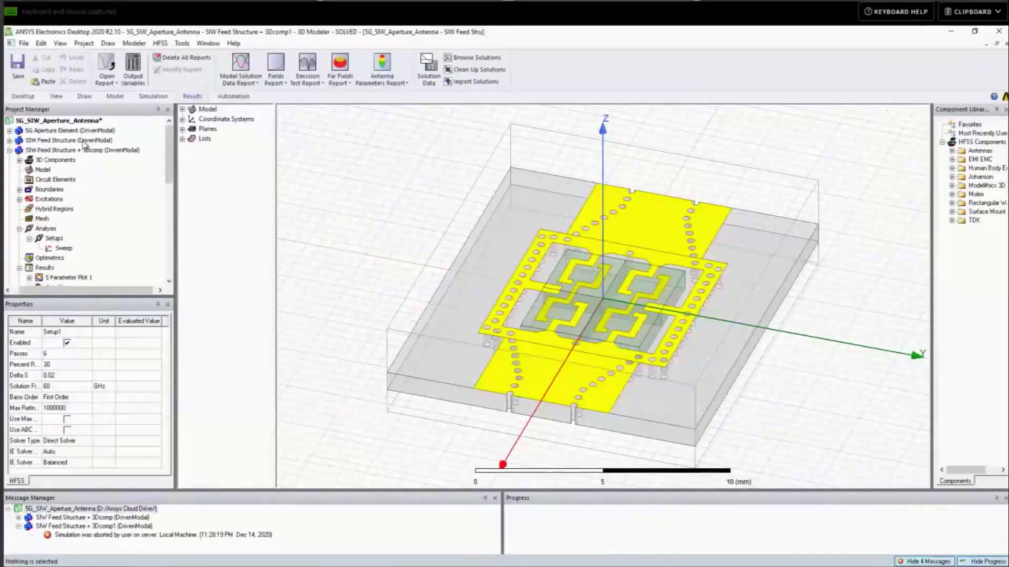
left_click(11, 153)
- Open the FiniteArray_Radome_77GHz_3D_CADDM example project from the HFSS Antennas examples
left_click(24, 43)
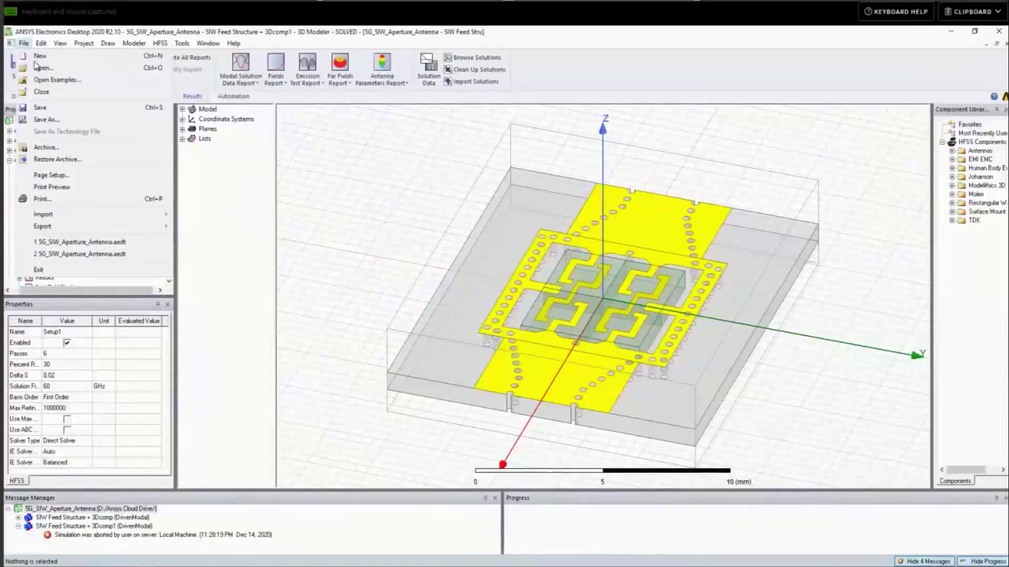
left_click(42, 79)
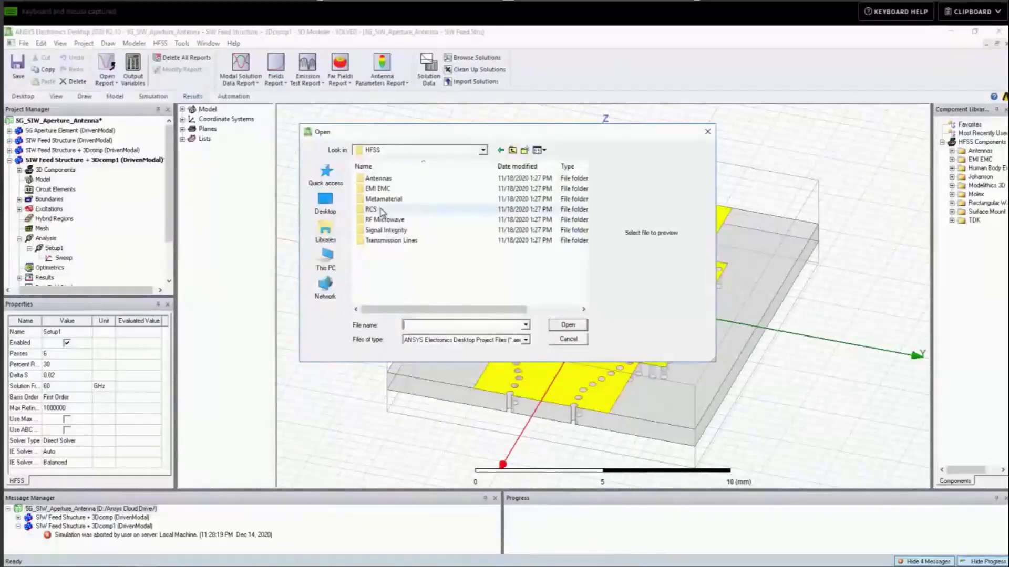
double_click(379, 178)
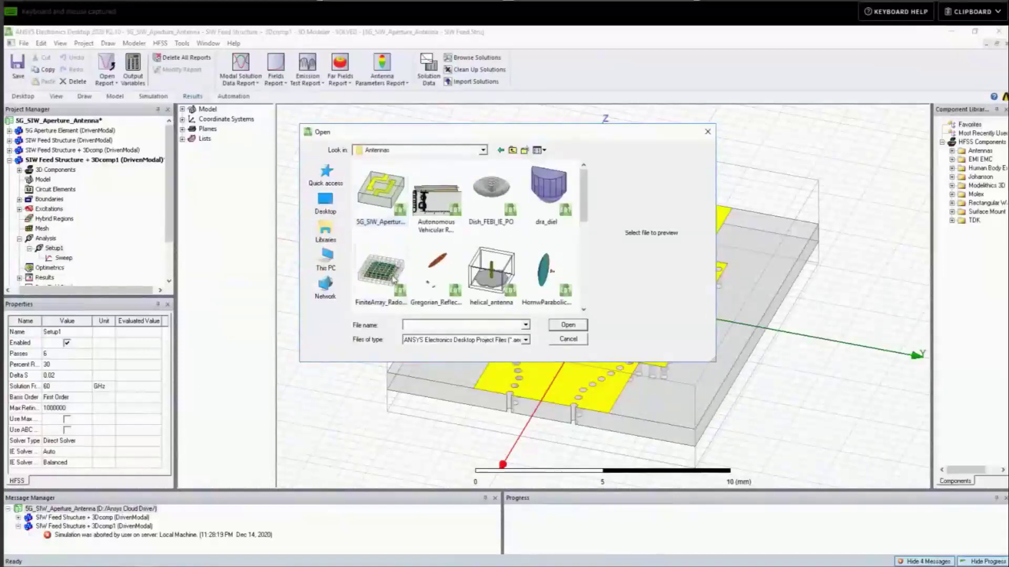
mouse_move(386, 281)
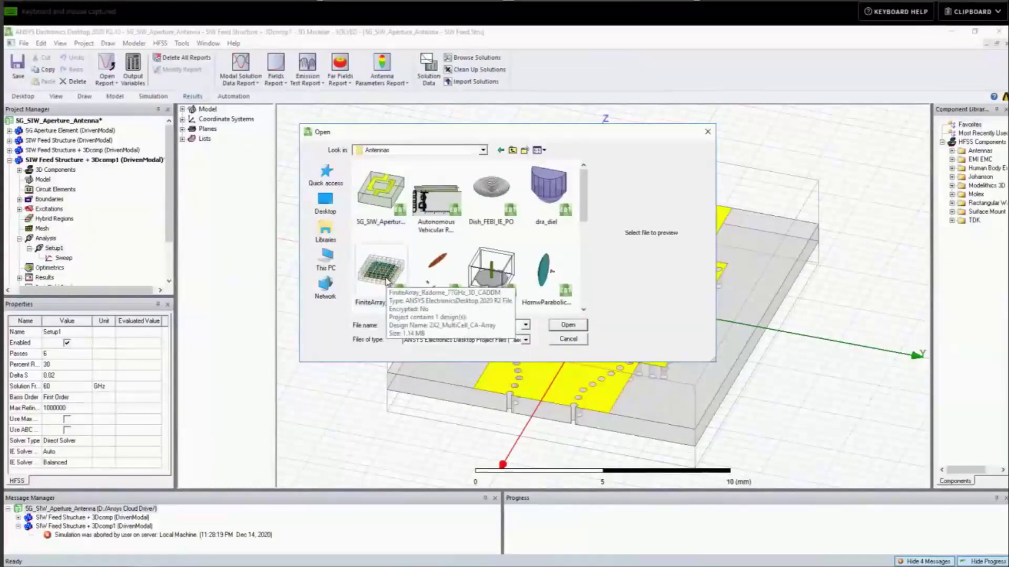
double_click(386, 281)
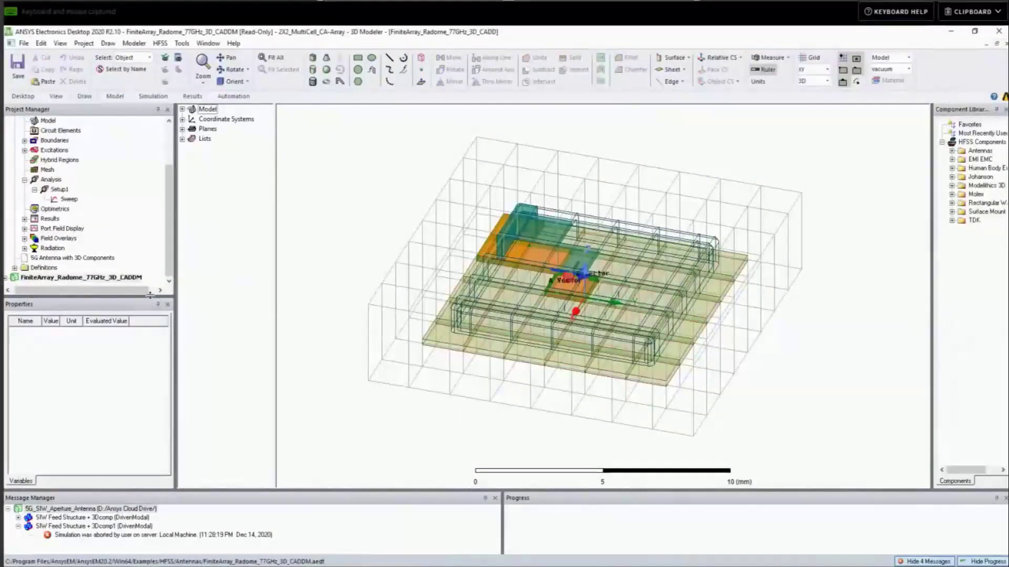
- Enlarge the project tree, collapse the SIW Feed Structure + 3Dcomp1 design, and select 2X2_MultiCell_CA-Array in the expanded radome project
left_click_drag(150, 295, 153, 369)
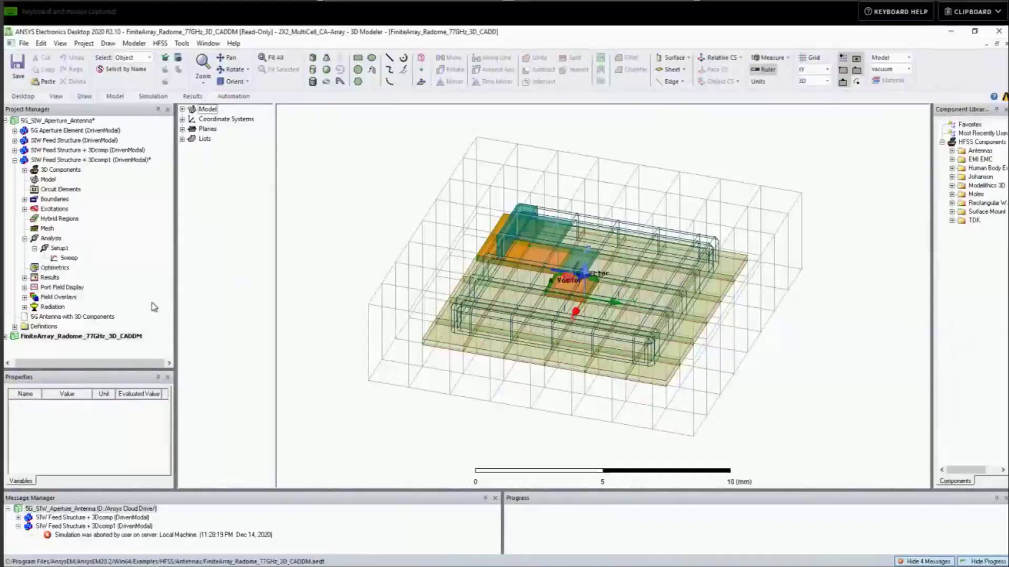
left_click(14, 160)
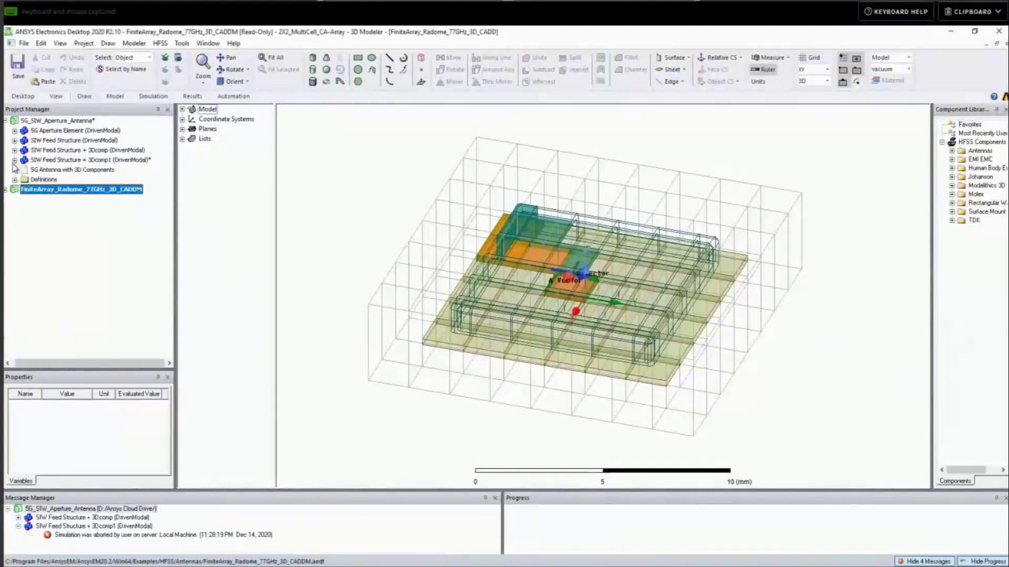
left_click_drag(80, 363, 78, 370)
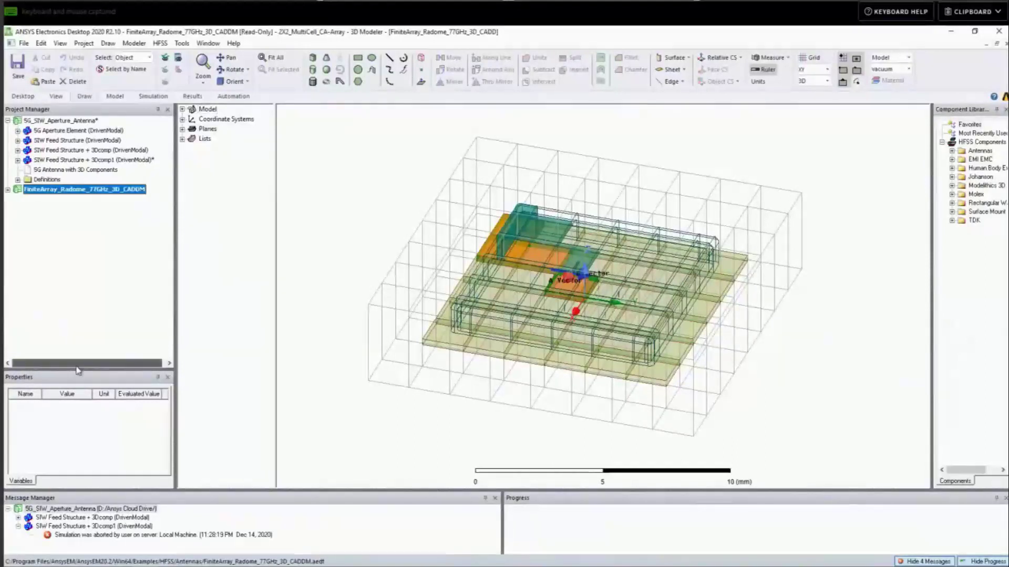
left_click(8, 189)
left_click(52, 200)
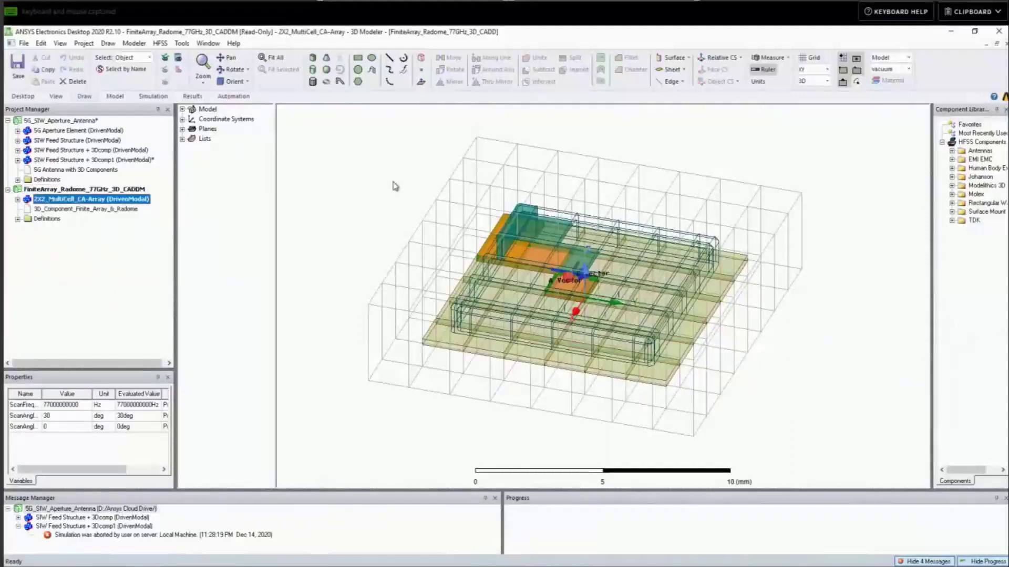
- Select the enclosing vacuum boxes of the radome array's 3D components and hide them in the model view
double_click(620, 113, "alt")
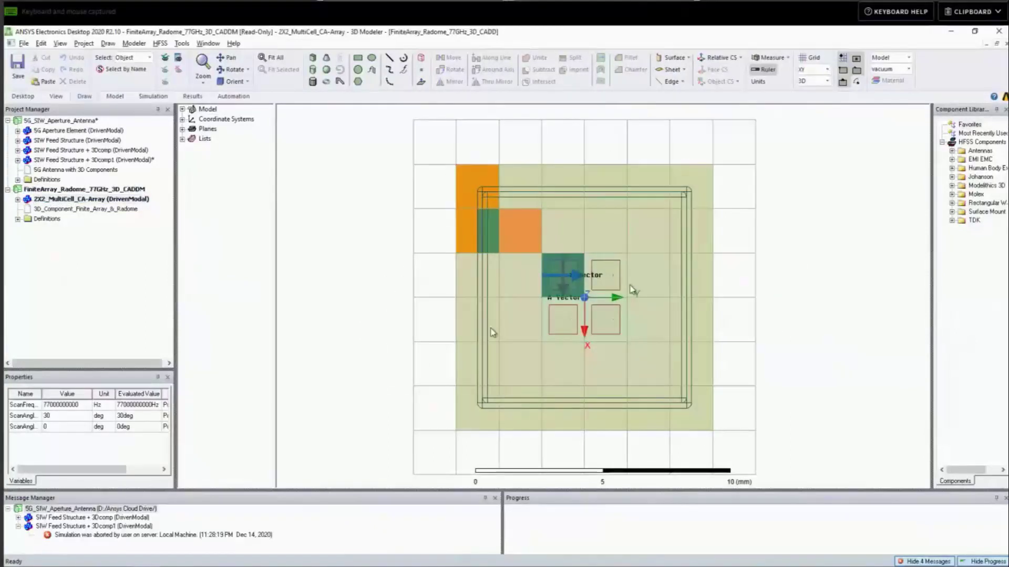
double_click(893, 116, "alt")
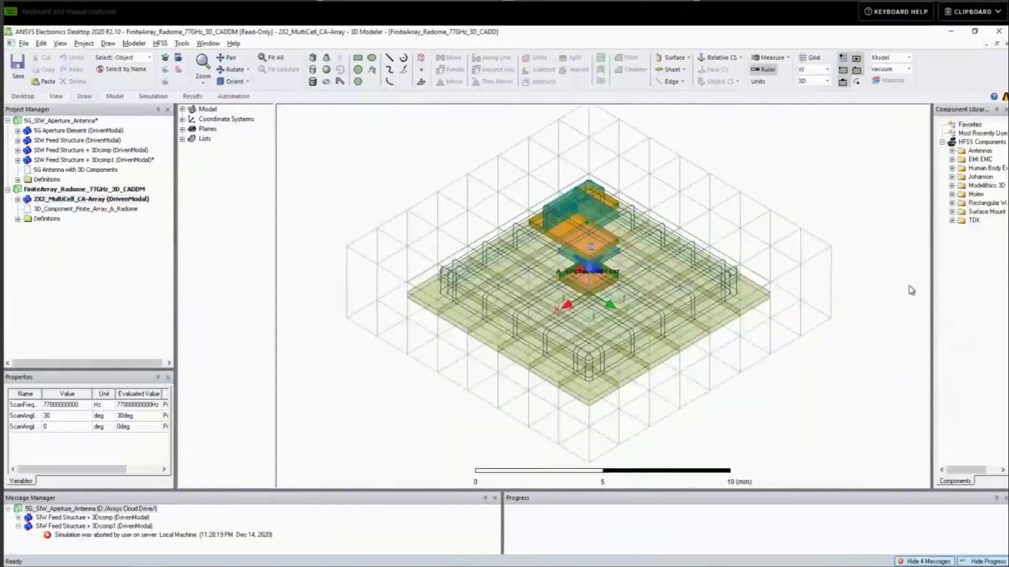
double_click(909, 283, "alt")
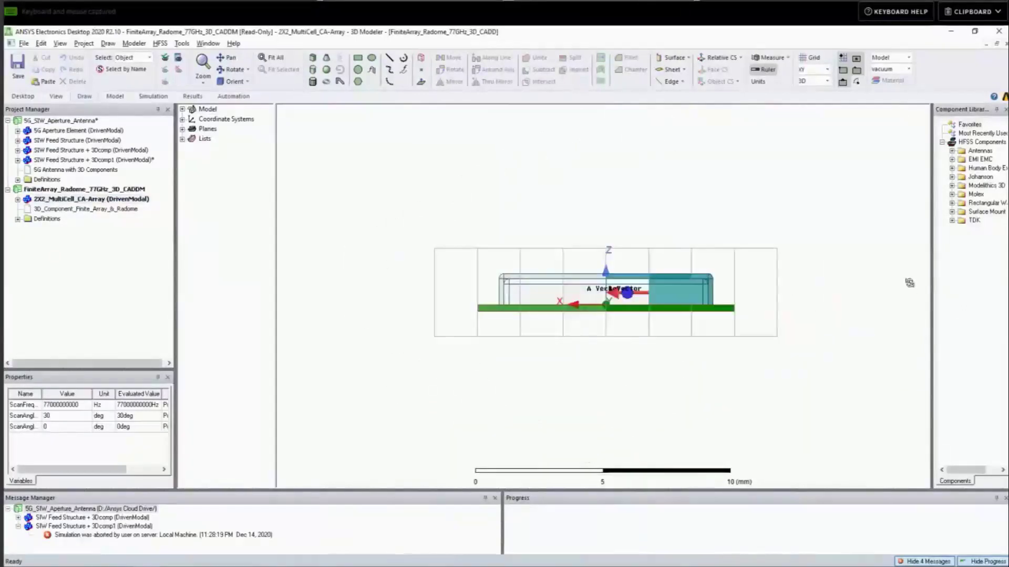
left_click_drag(793, 263, 395, 221)
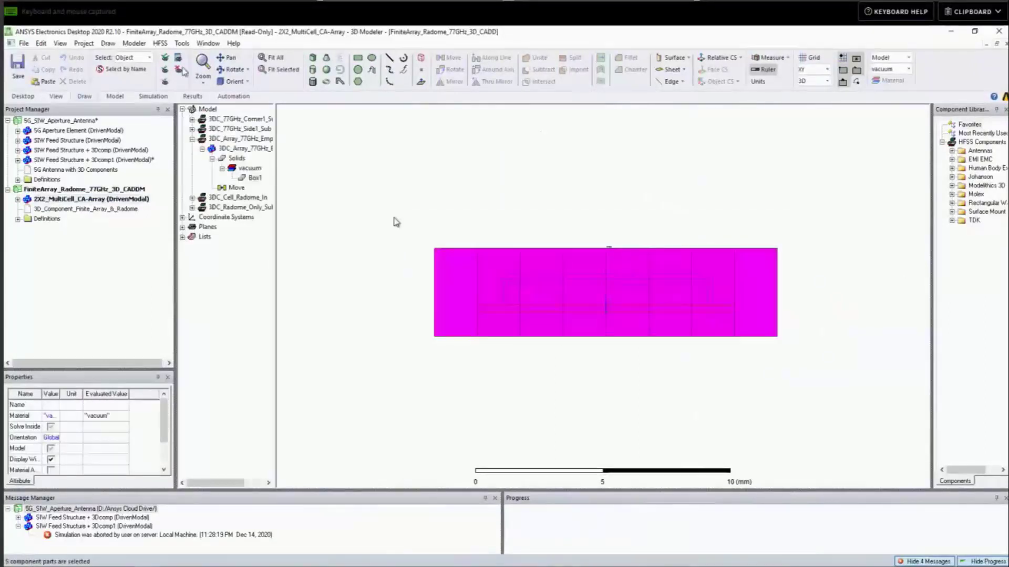
left_click(179, 70)
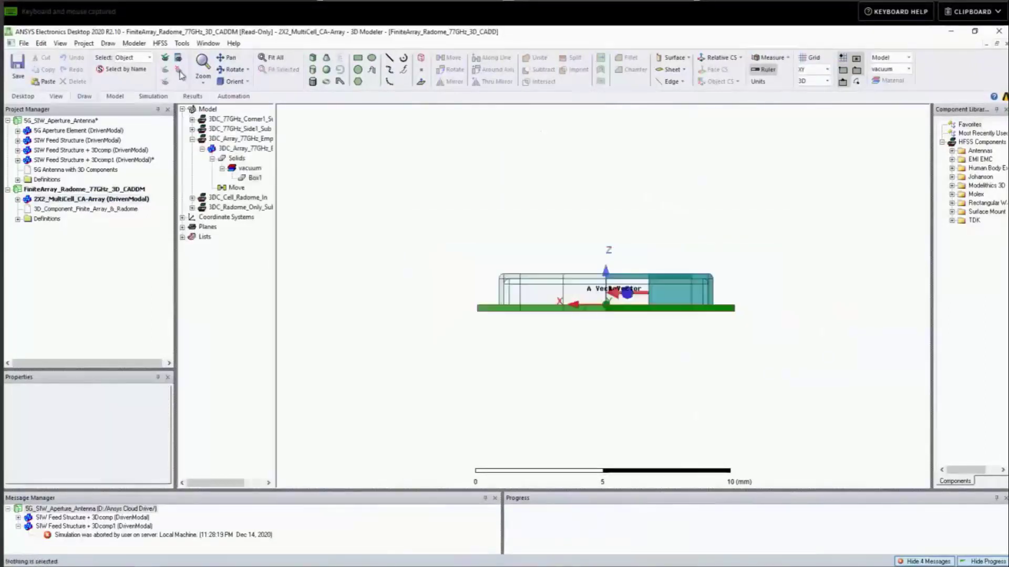
- Choose ANSYS Cloud as the scheduler for job management
double_click(902, 113, "alt")
double_click(824, 200, "alt")
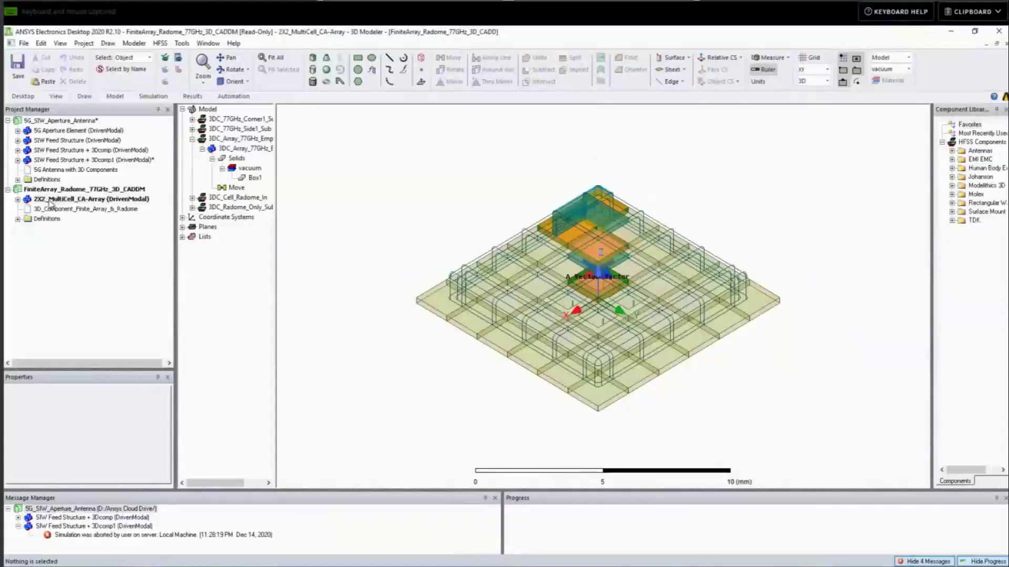
left_click(182, 44)
mouse_move(273, 289)
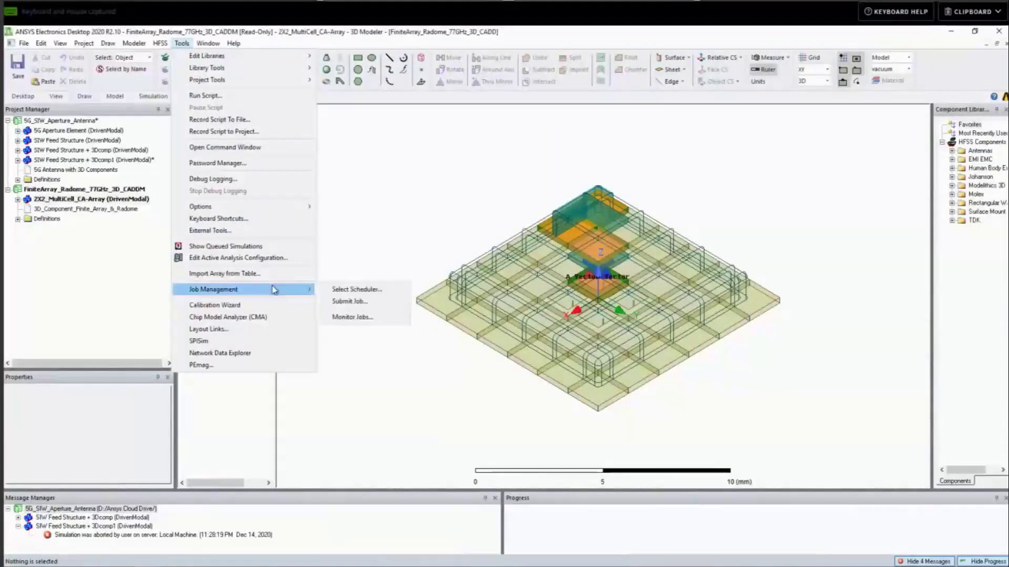
left_click(359, 291)
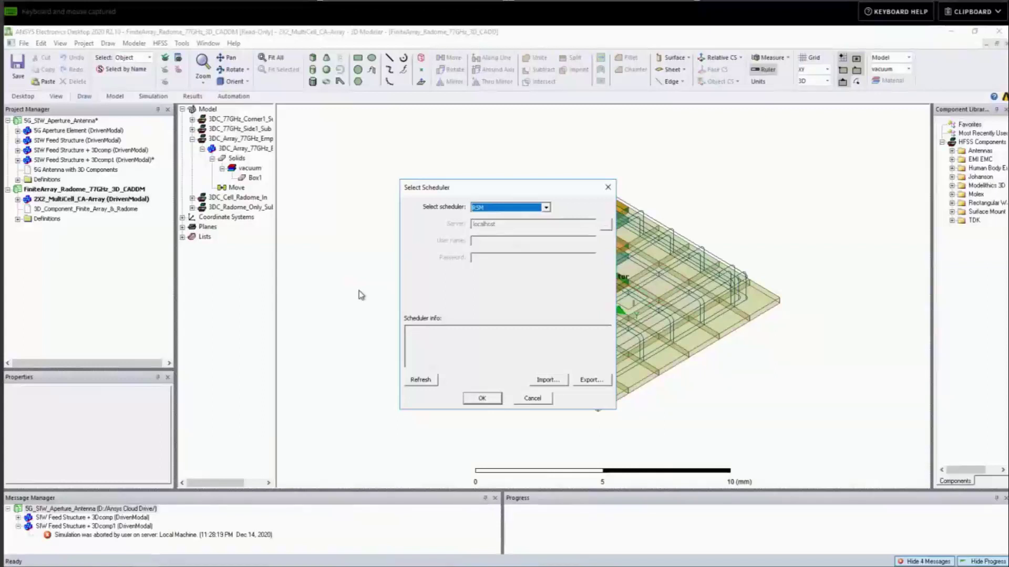
left_click(547, 208)
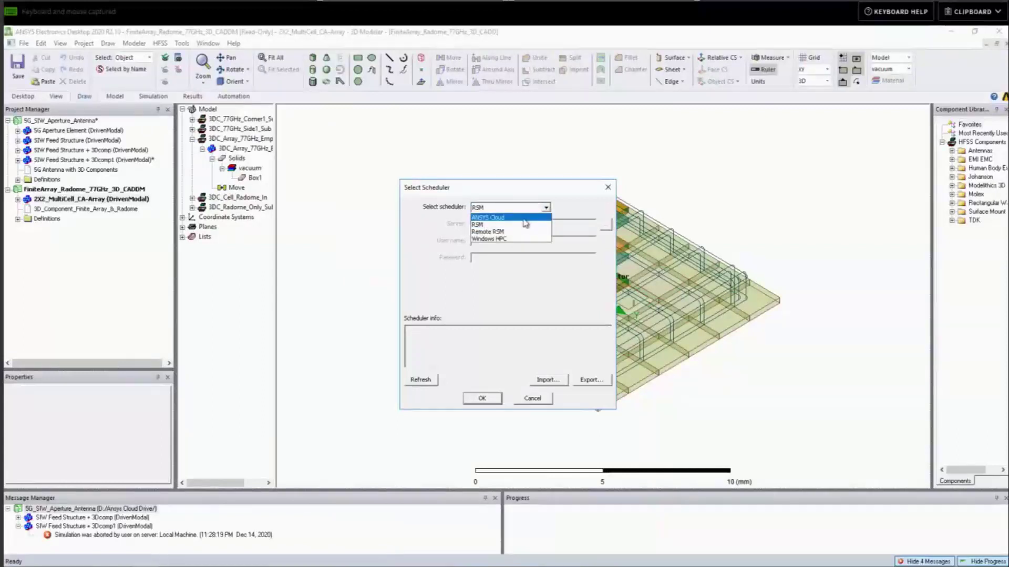
left_click(526, 223)
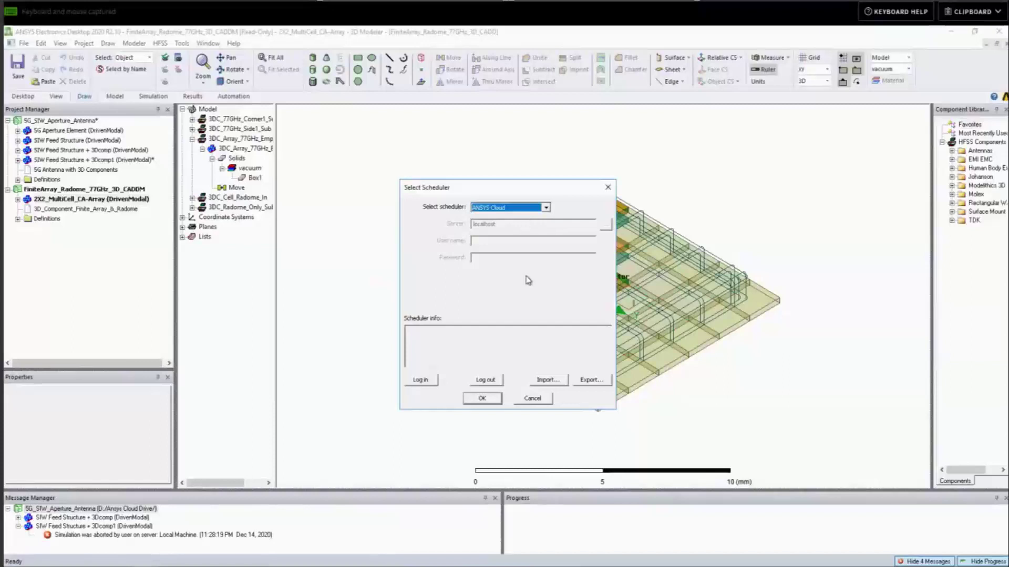
- Log in to ANSYS Cloud with the account e-mail and password, and accept the scheduler selection
left_click(420, 379)
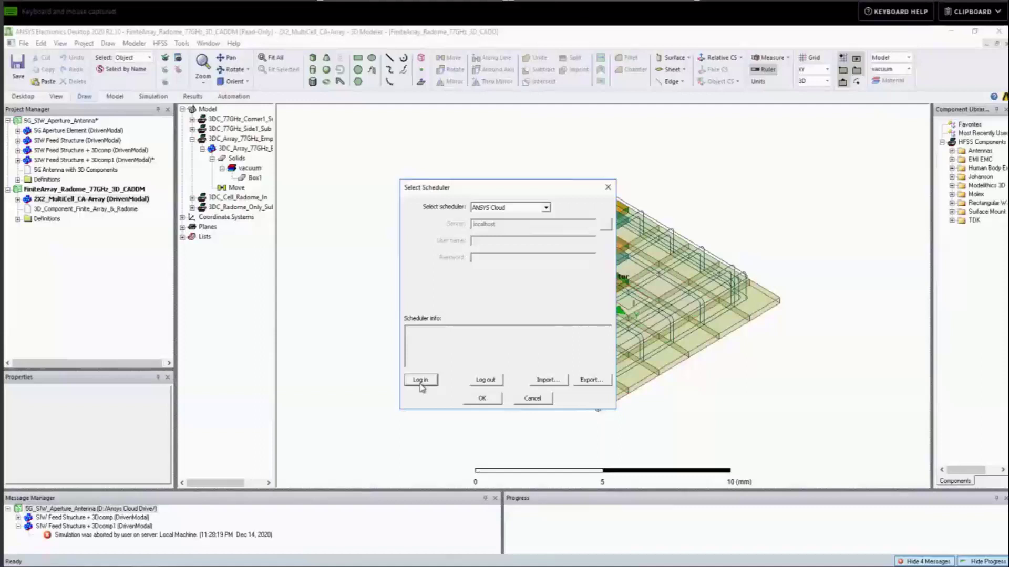
left_click(420, 380)
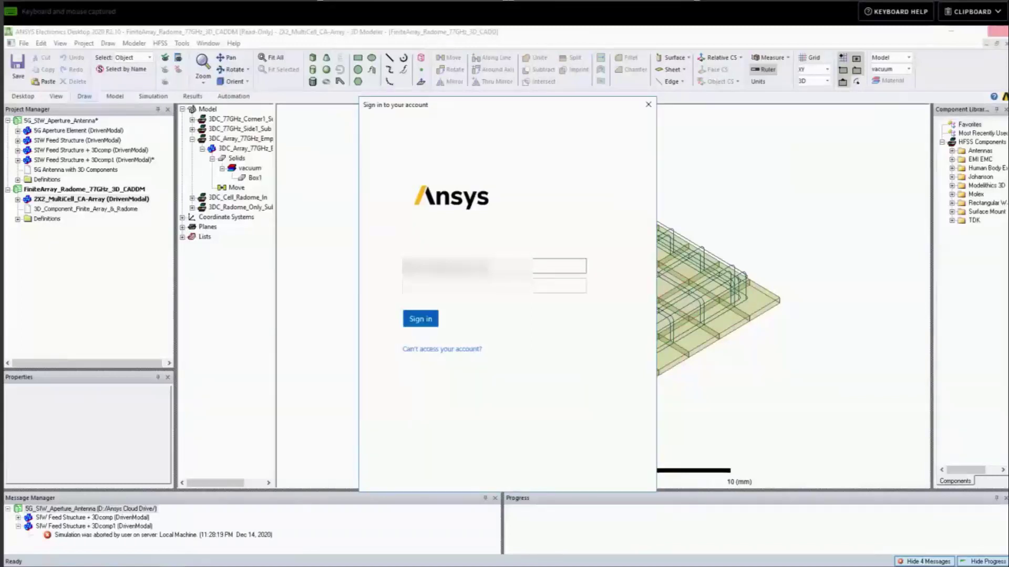
type("...")
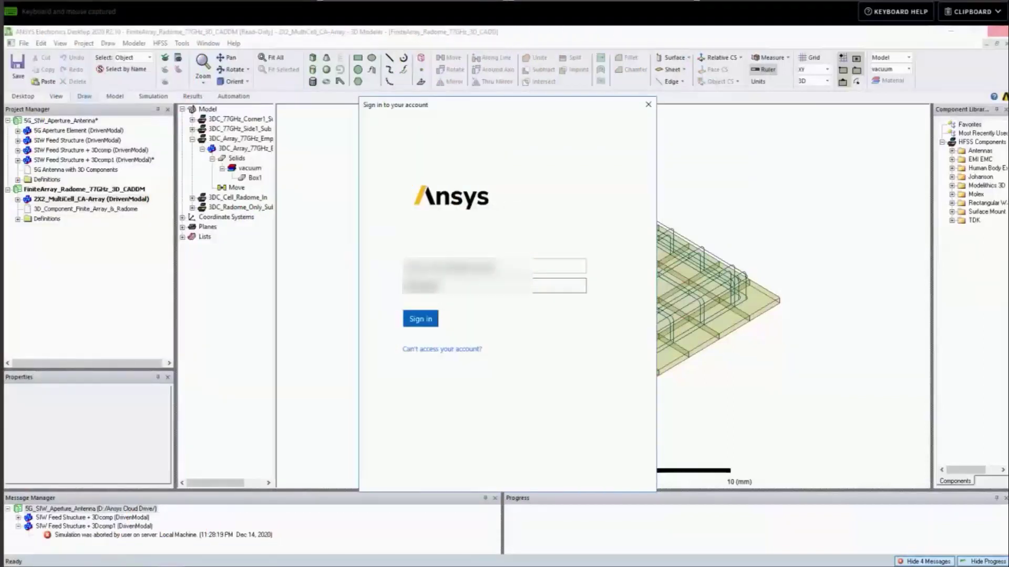
type("••")
type("••••••••••")
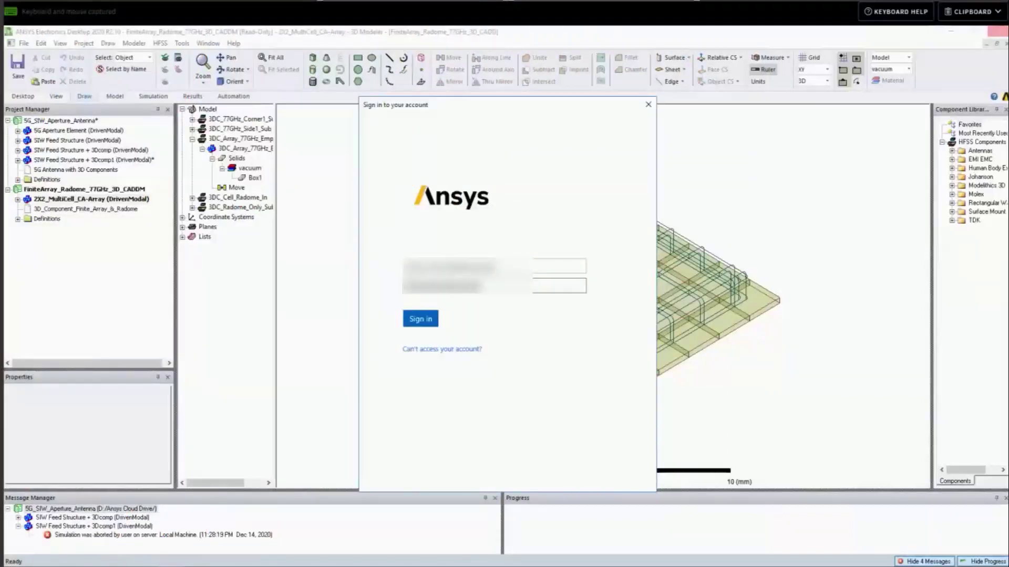
left_click(432, 322)
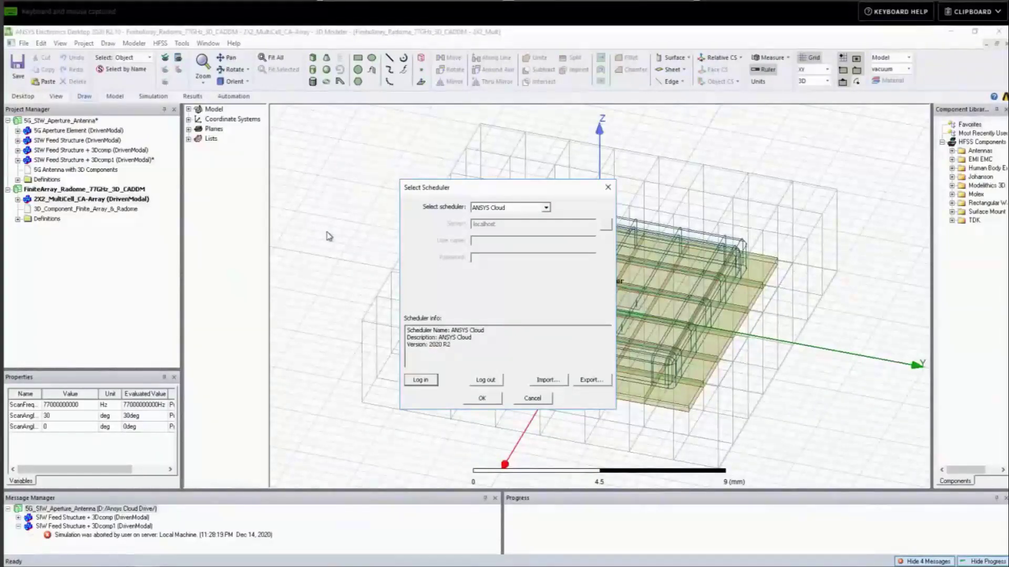
left_click(493, 401)
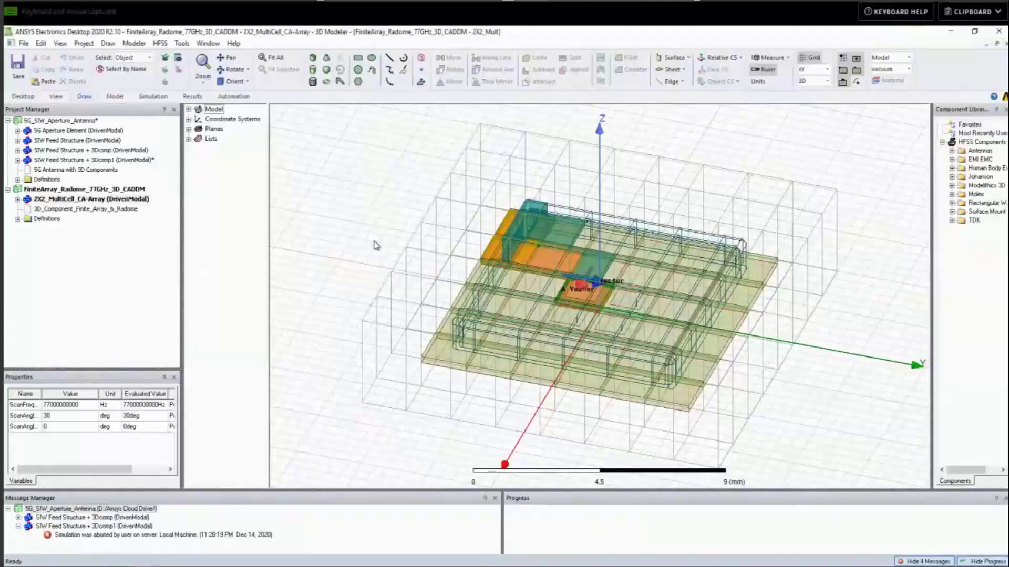
- Start a job submission for Setup1 of the 2X2_MultiCell_CA-Array design
left_click(19, 201)
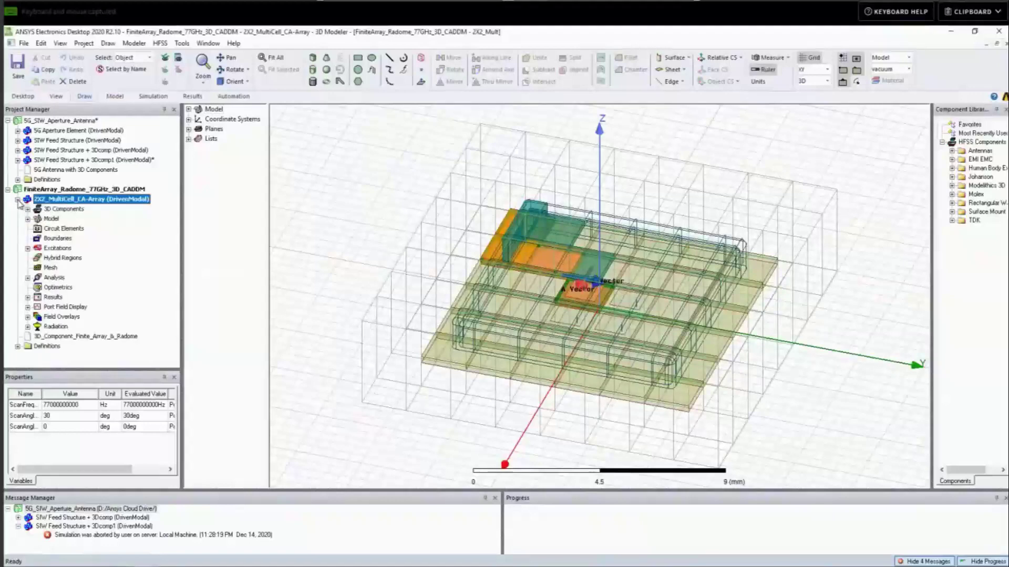
left_click(28, 278)
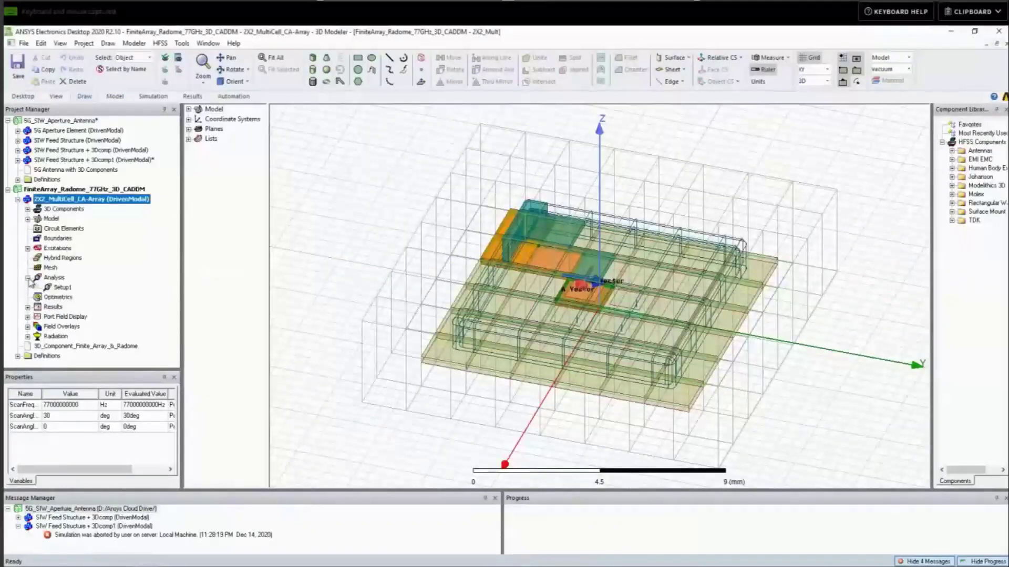
left_click(61, 288)
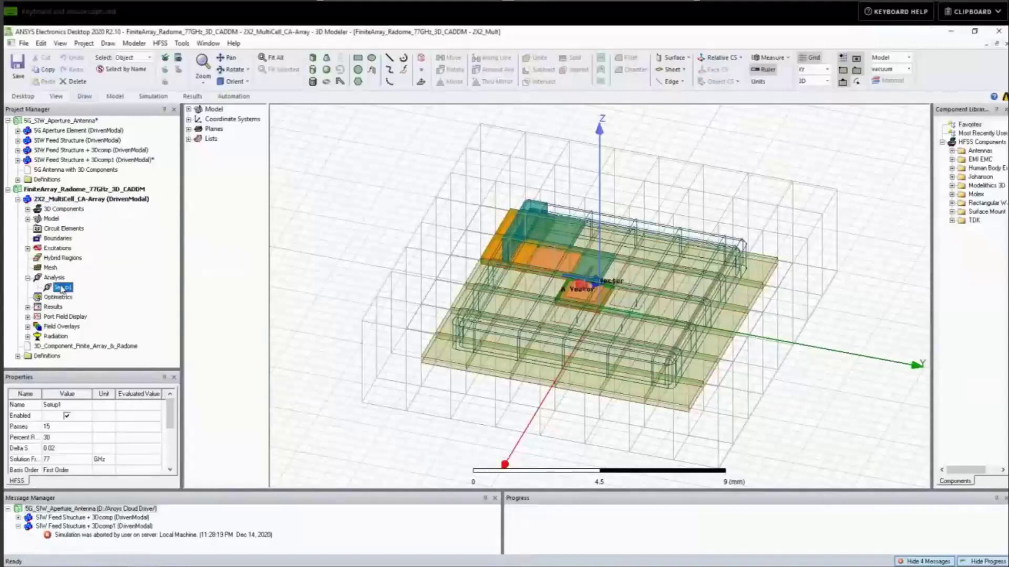
right_click(61, 289)
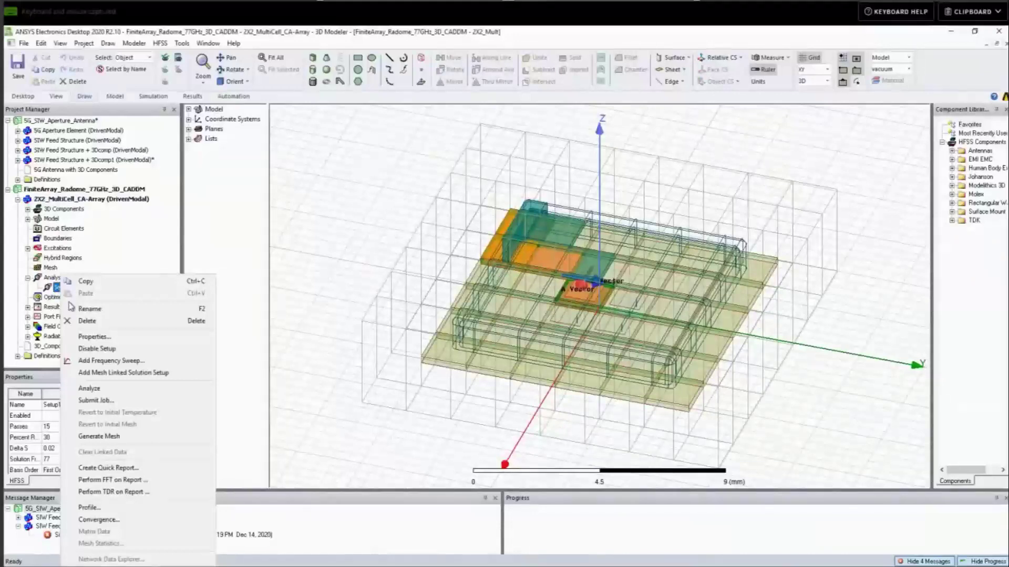
left_click(110, 402)
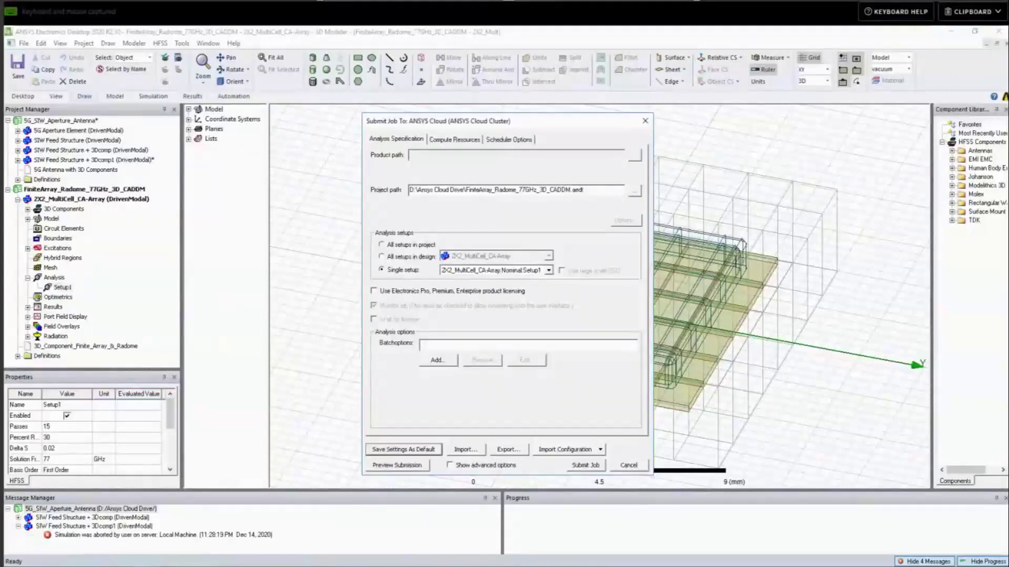
- Set the job's compute resource configuration to H Large
left_click(455, 140)
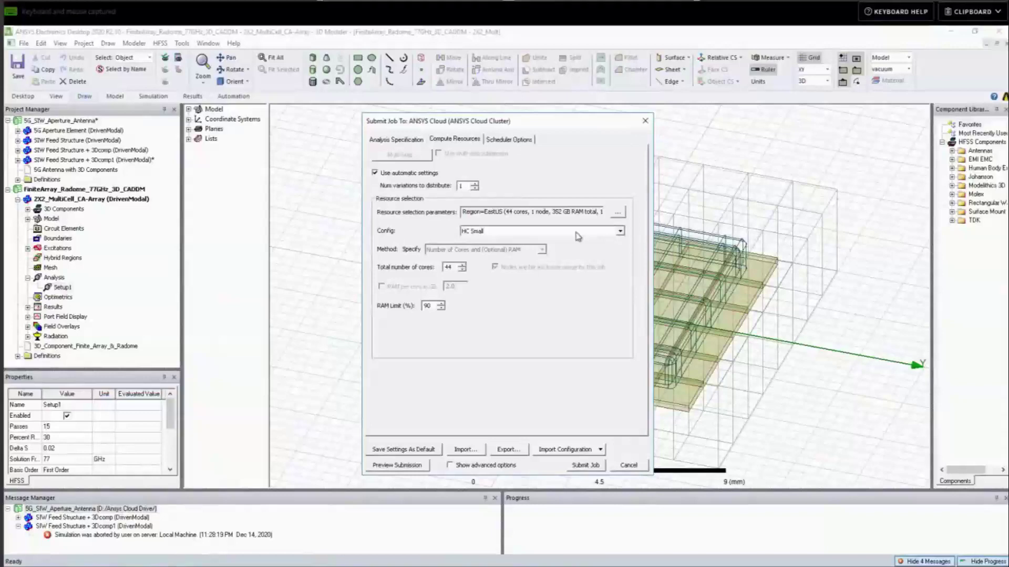
left_click(620, 232)
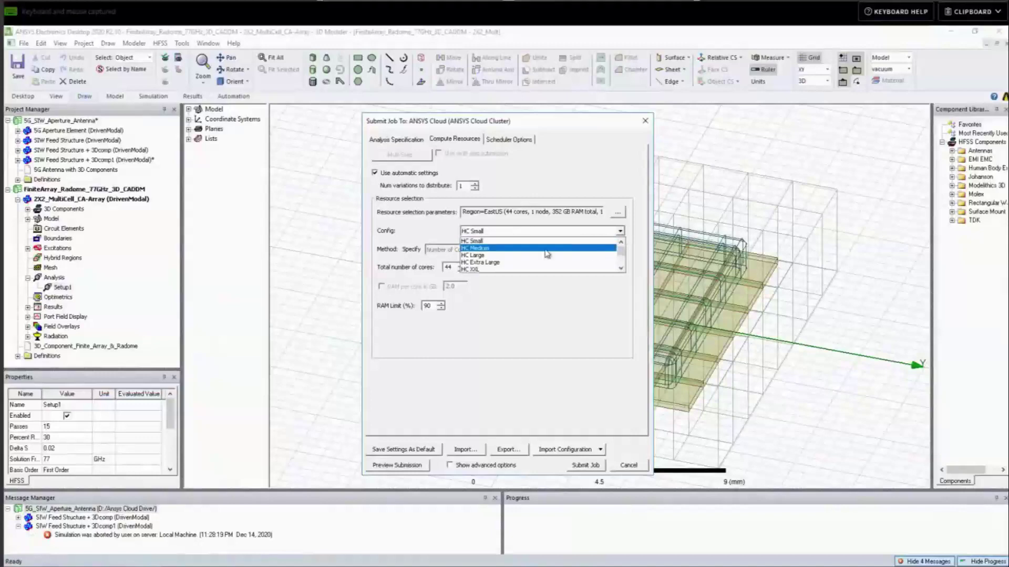
left_click(500, 249)
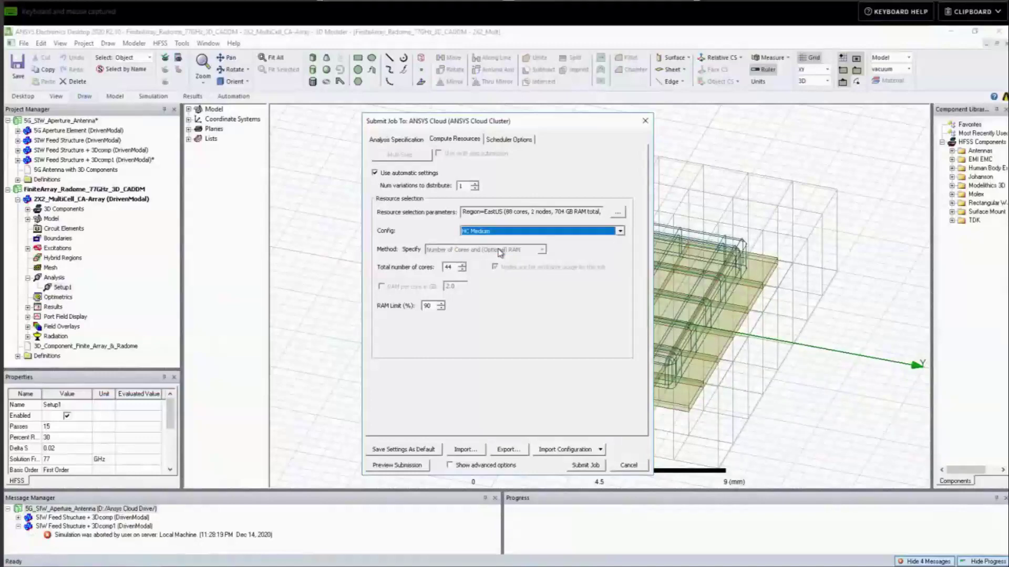
left_click(619, 231)
left_click(622, 243)
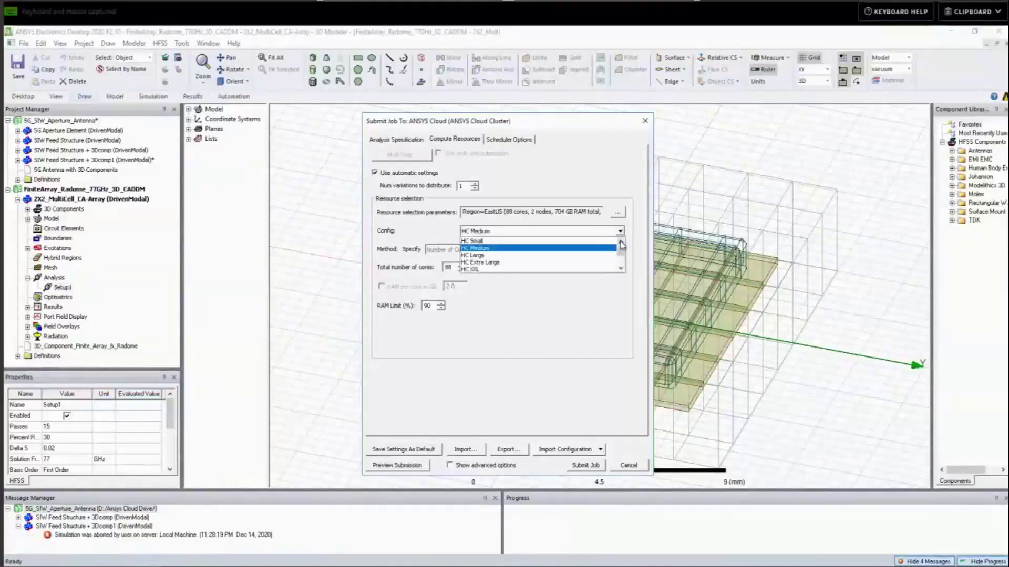
left_click(621, 268)
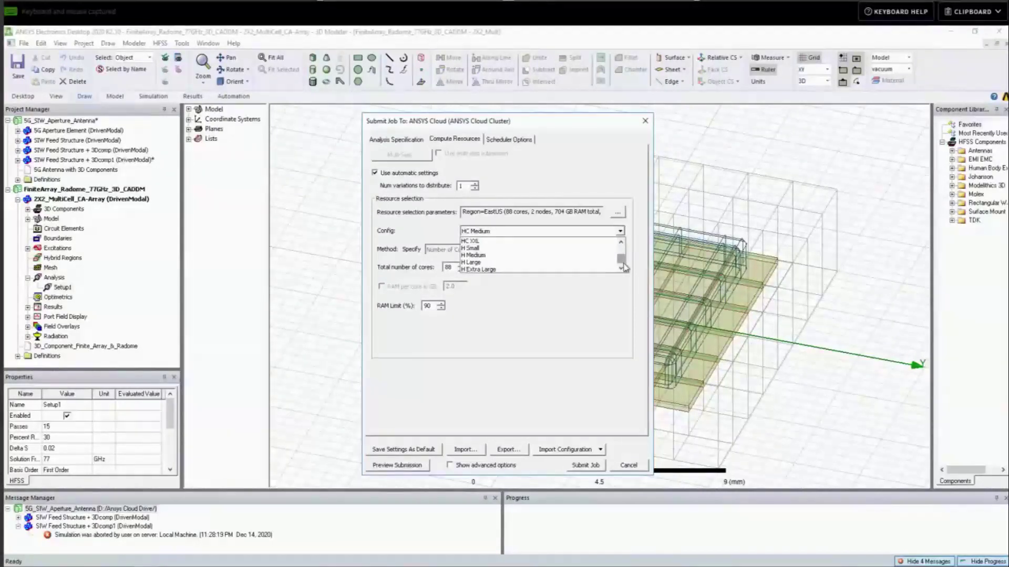
left_click(494, 263)
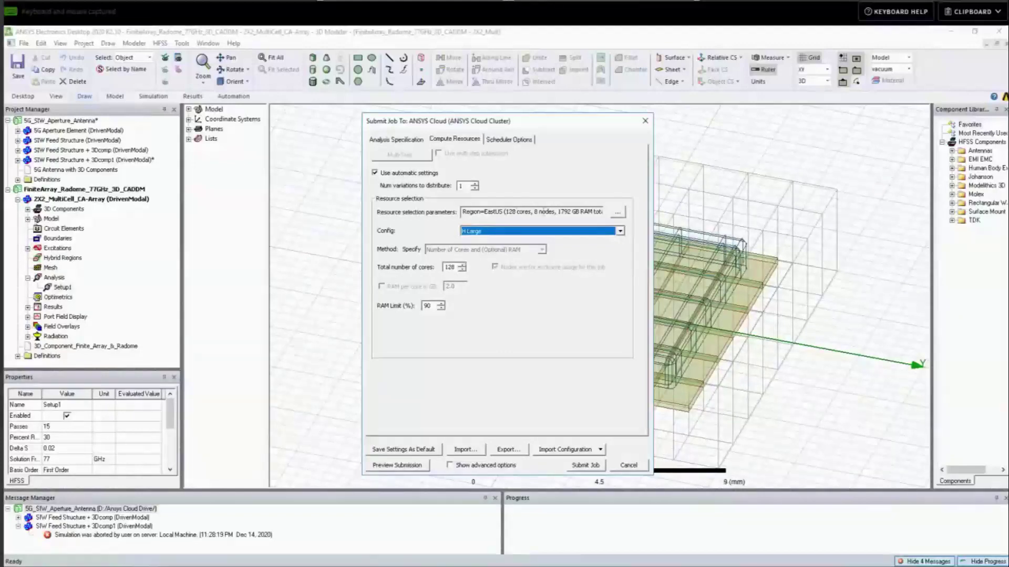
- Name the job OnTheCloud and submit it to ANSYS Cloud, agreeing to close the open radome project
left_click(522, 141)
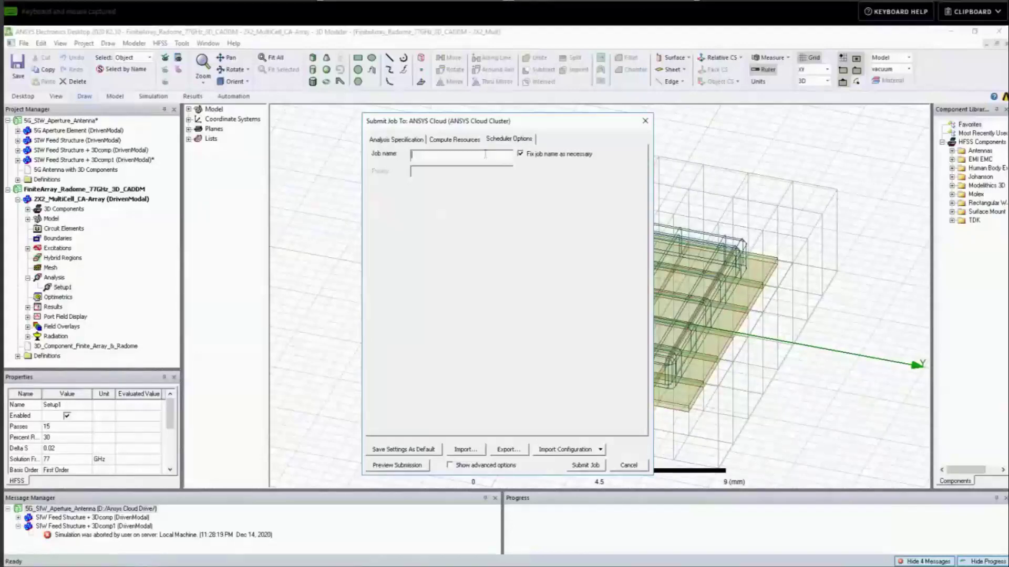
type("OnTheCloud")
left_click(455, 139)
left_click(418, 140)
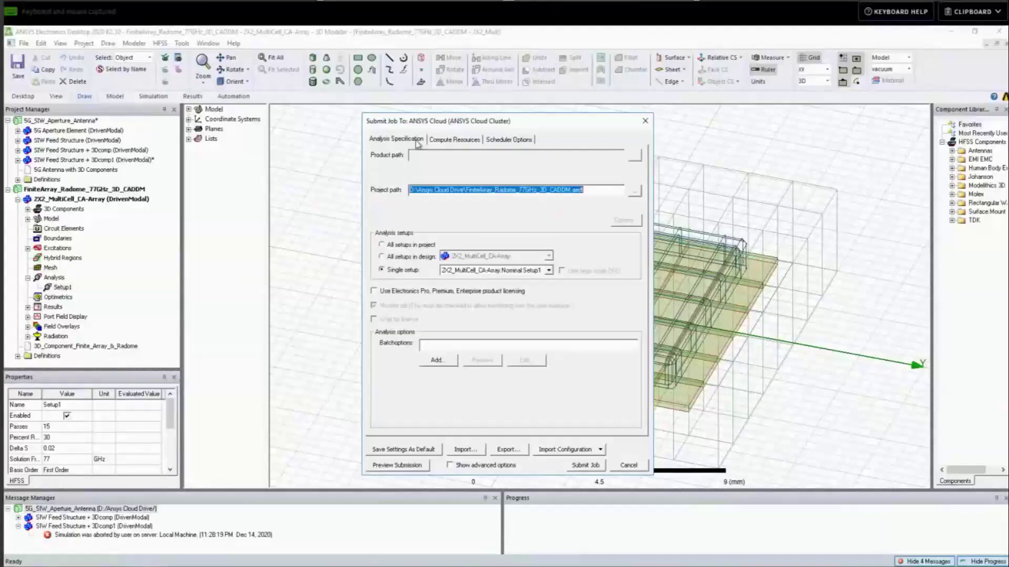
left_click(588, 466)
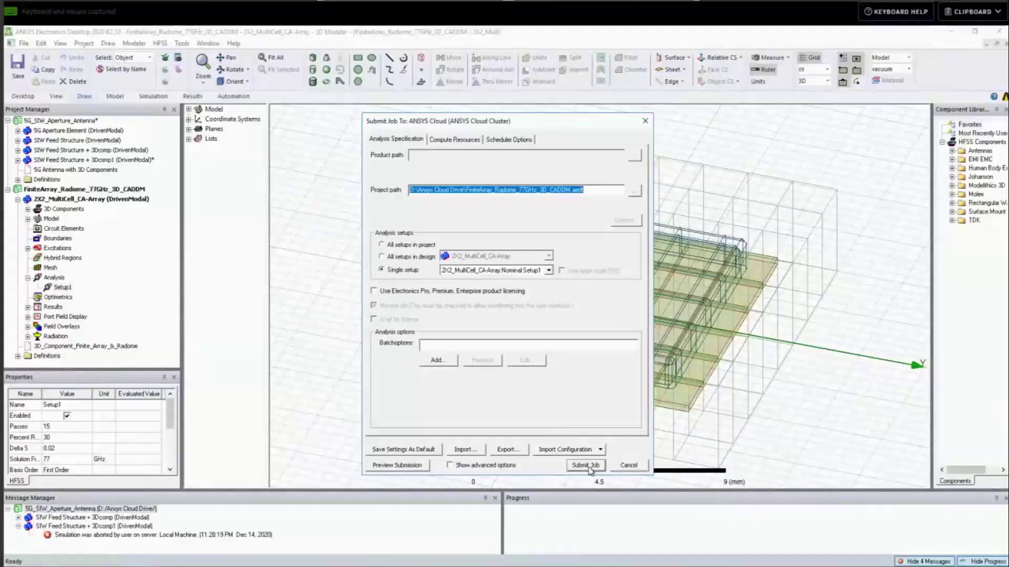
left_click(588, 465)
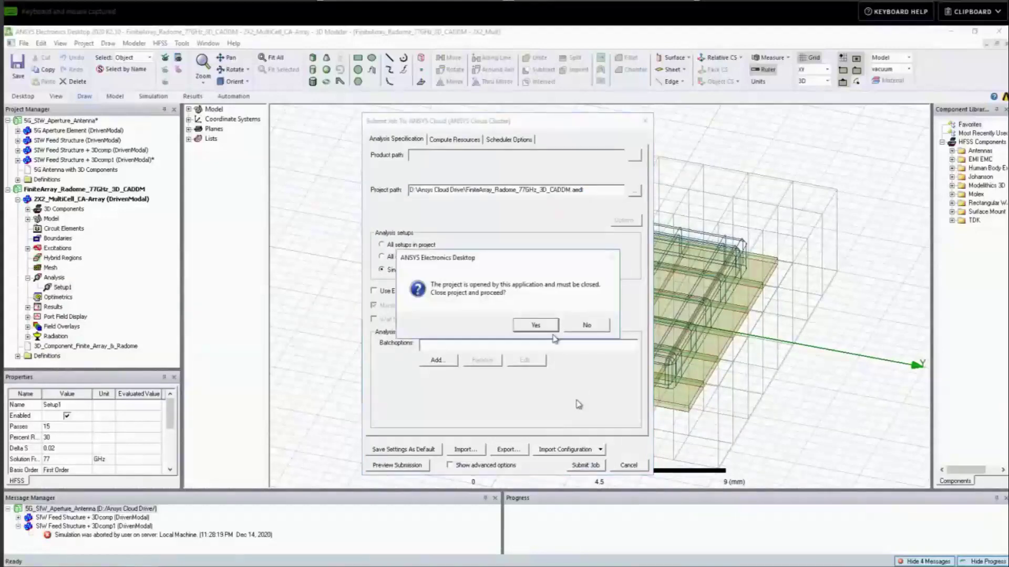
left_click(539, 325)
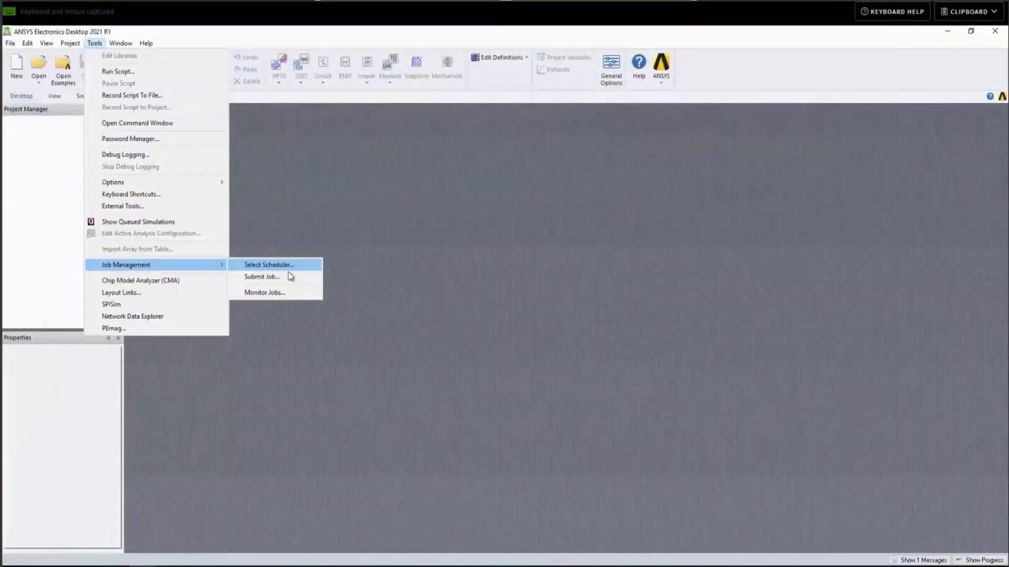
- Monitor the 5G_SIW_Aperture_Antenna.aedt cloud job, download its results and close the job monitor
left_click(274, 292)
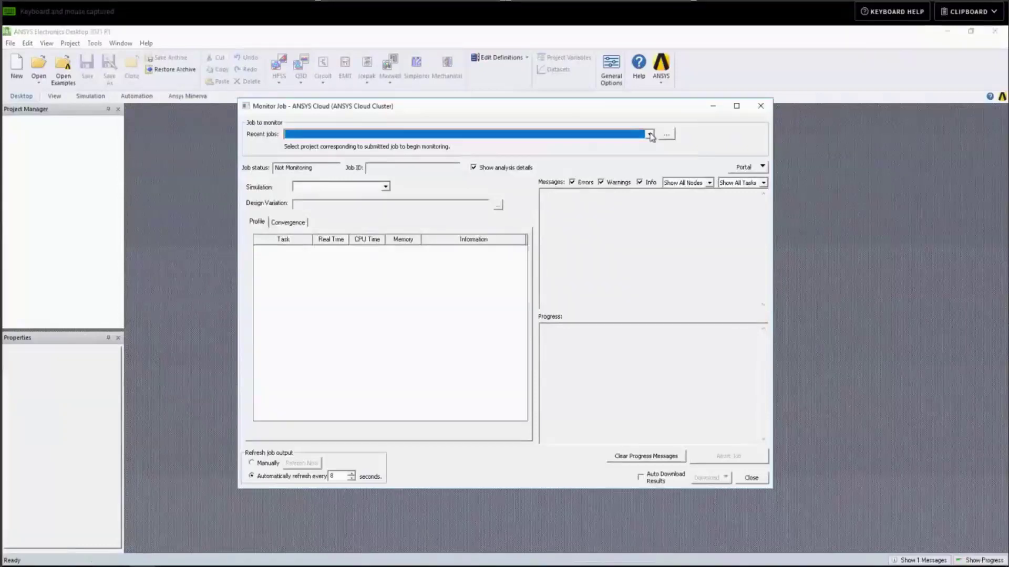
left_click(651, 135)
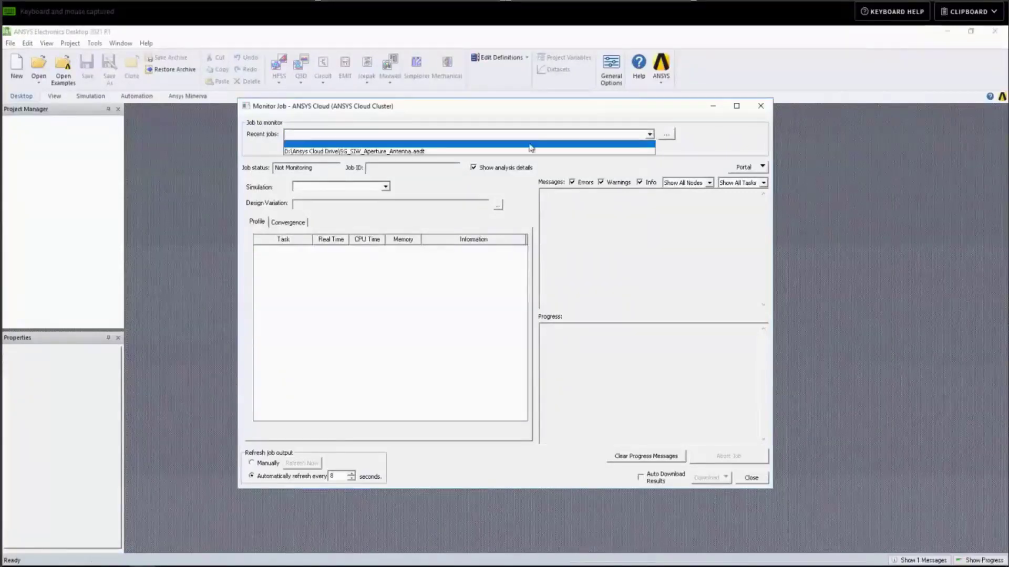
left_click(429, 151)
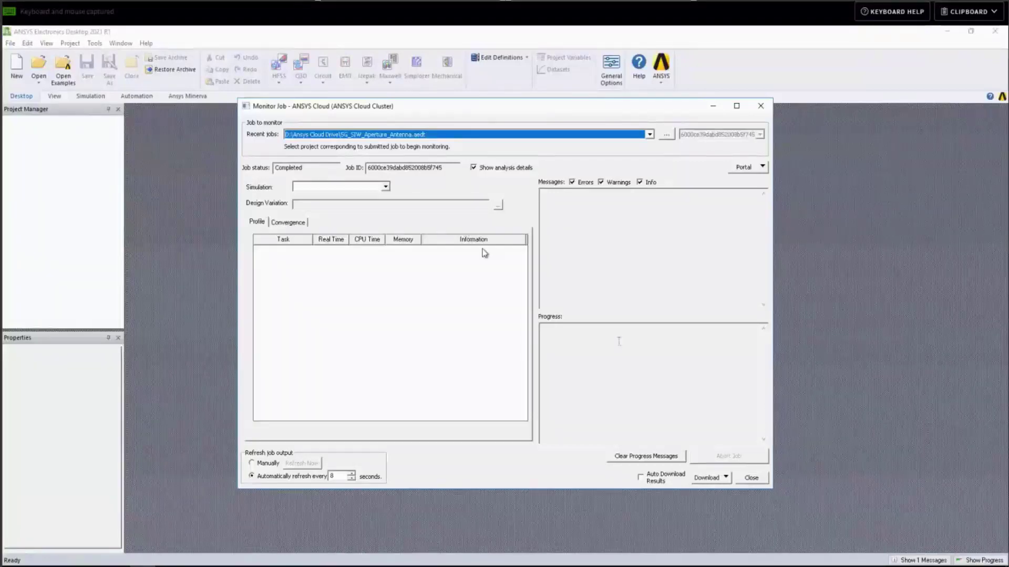
left_click(726, 477)
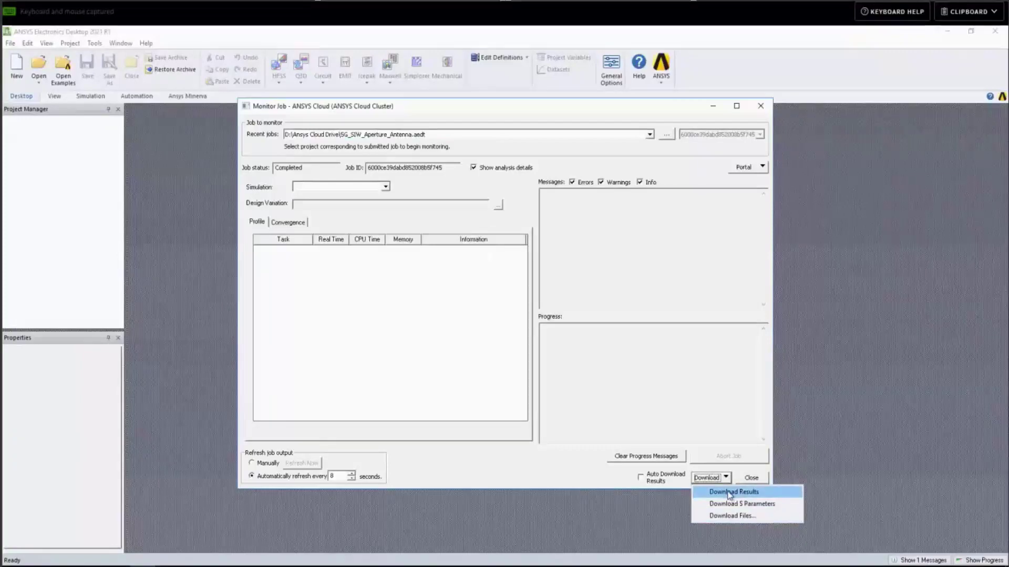
left_click(729, 493)
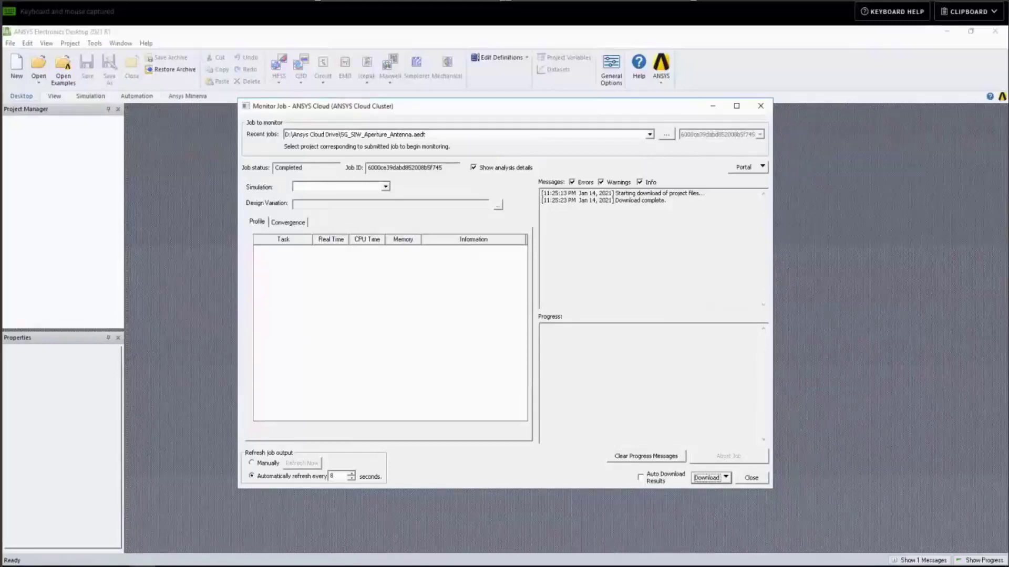
left_click(758, 482)
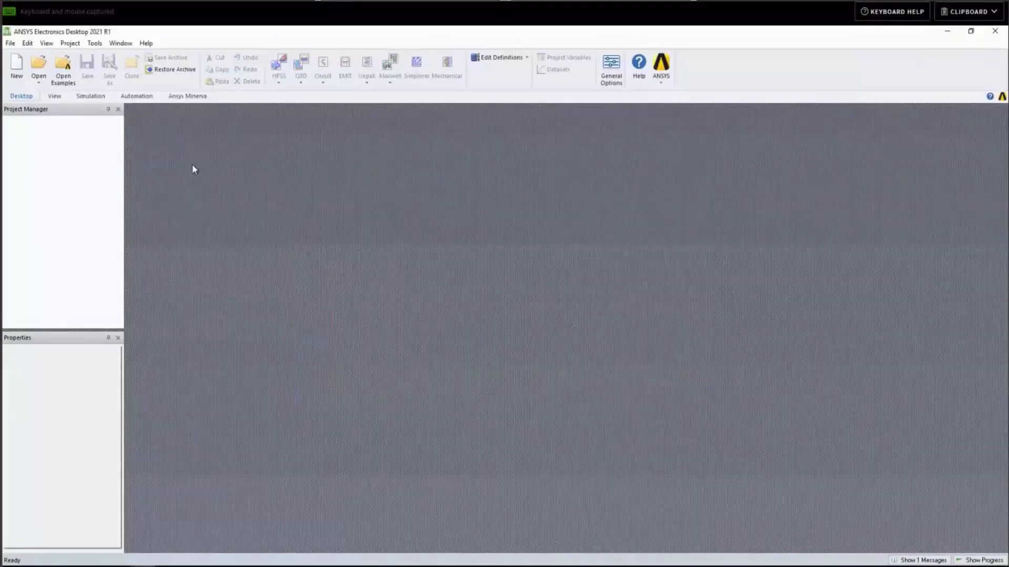
- Start opening a project and browse to the Ansys Cloud Drive folder on Temporary Storage (D:)
left_click(10, 43)
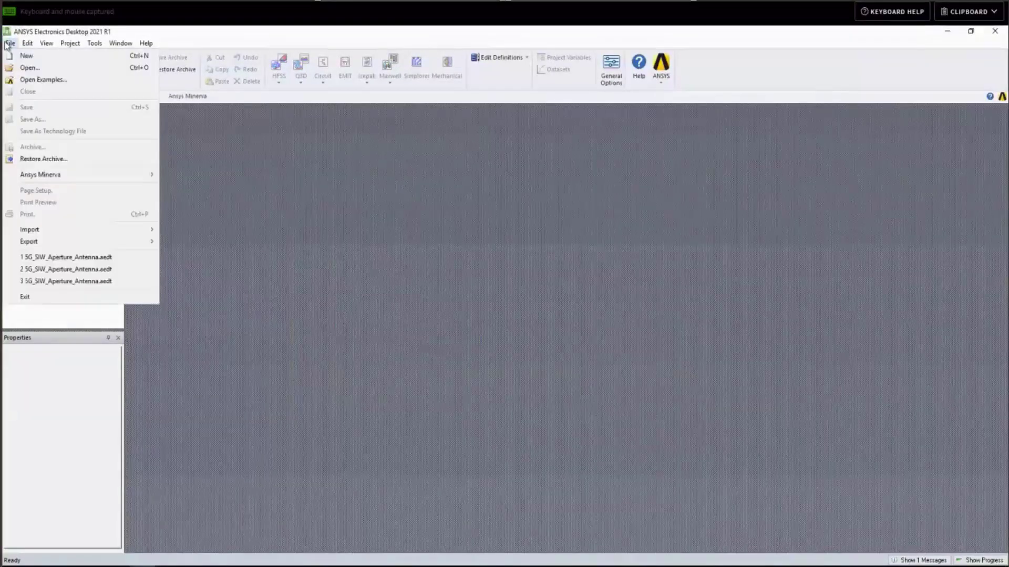
left_click(27, 68)
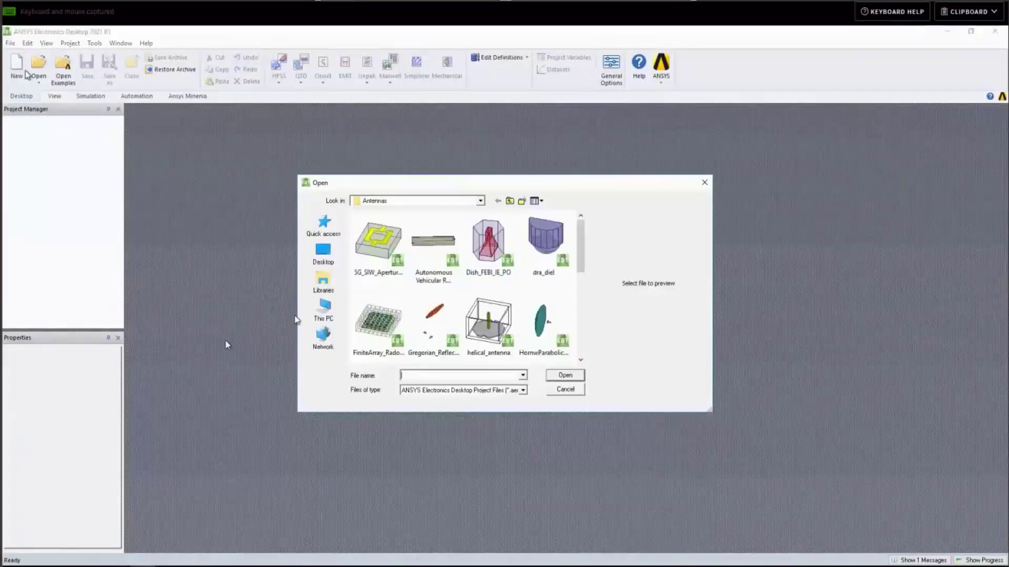
left_click(323, 310)
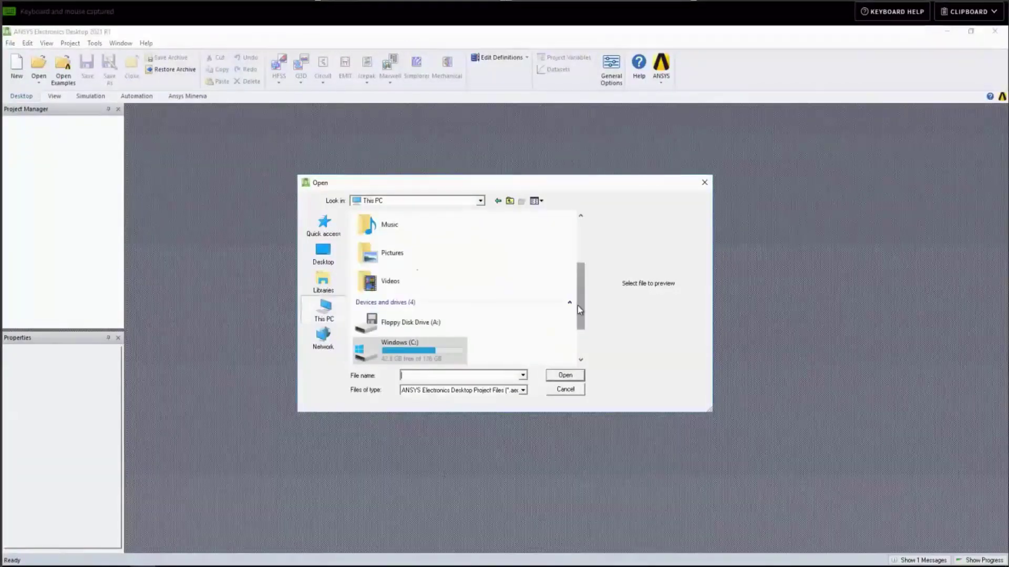
left_click_drag(578, 310, 578, 334)
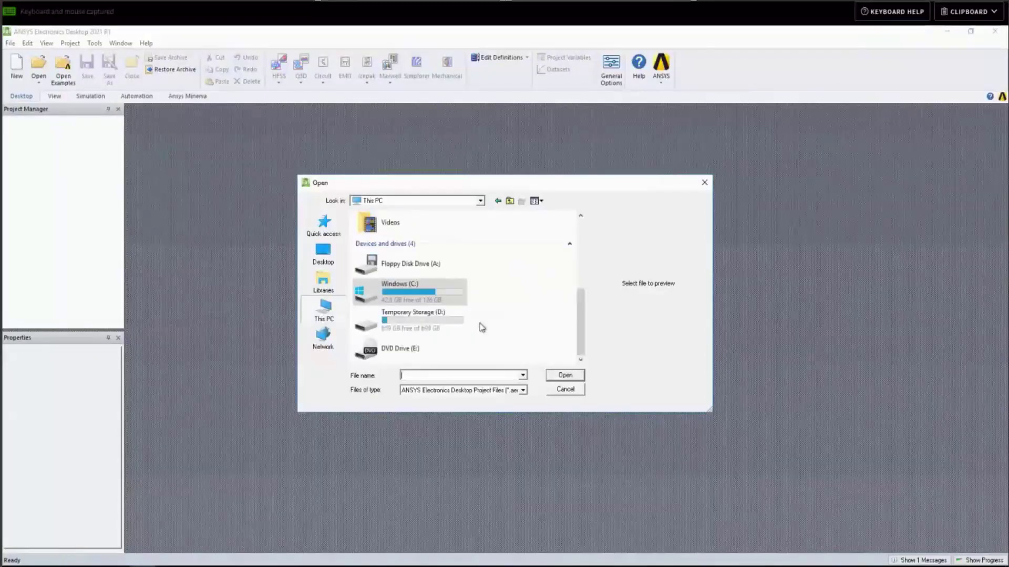
double_click(451, 314)
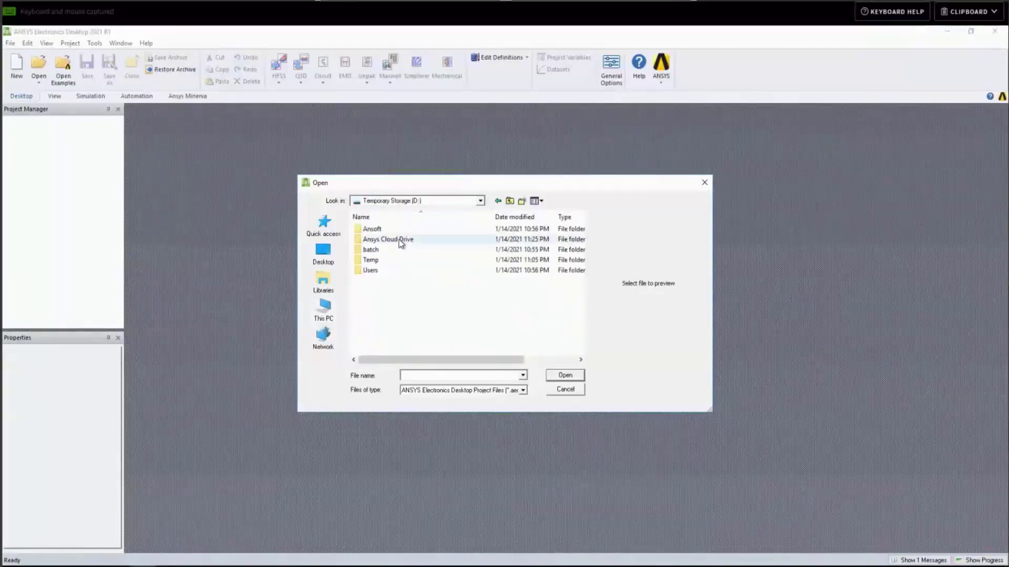
double_click(400, 240)
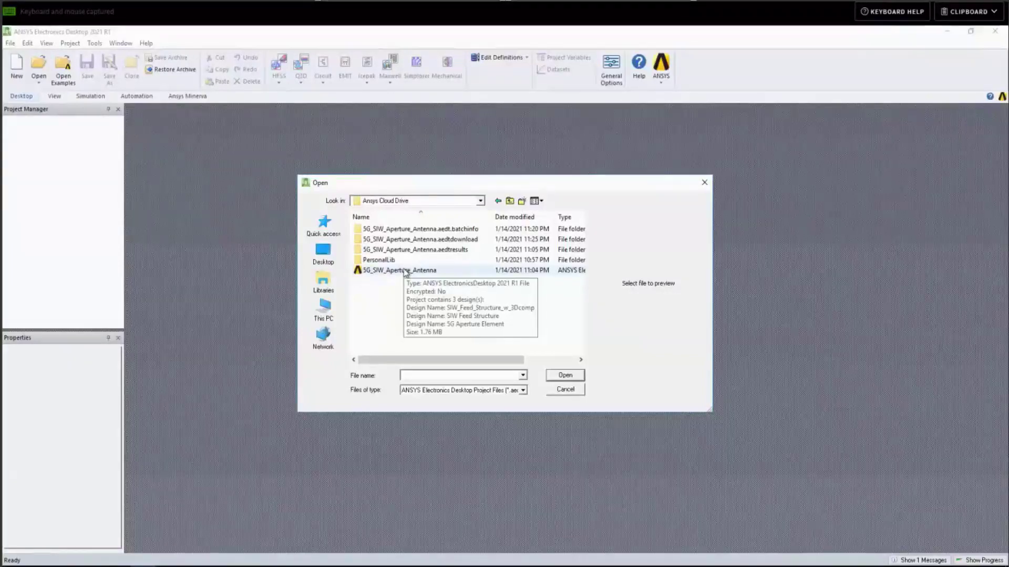
double_click(422, 240)
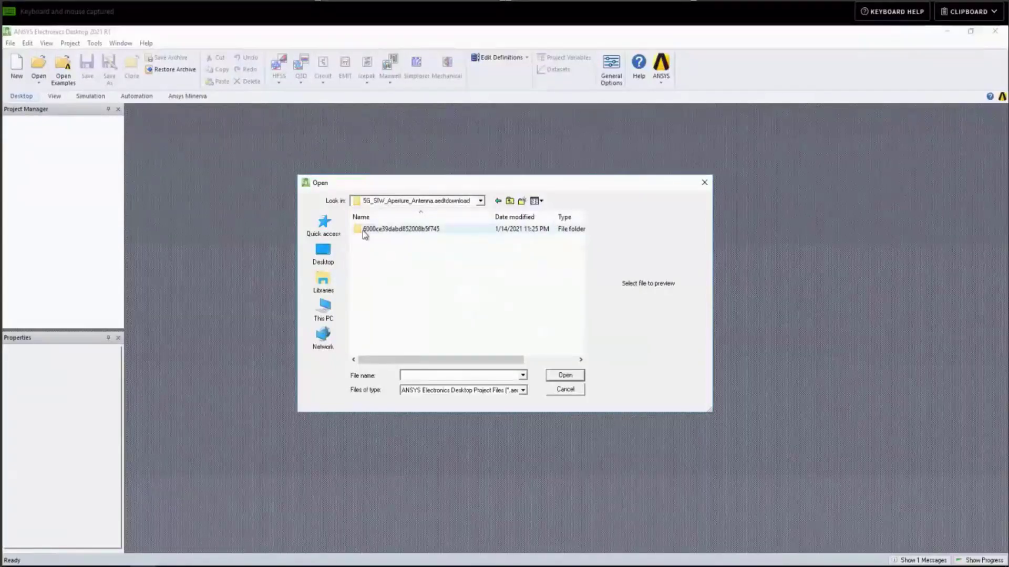
double_click(397, 231)
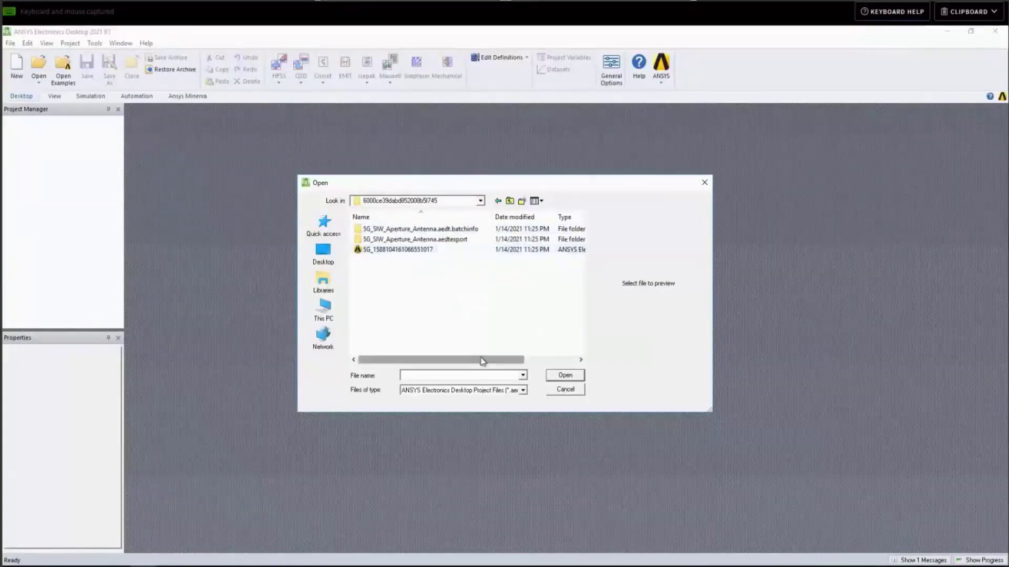
left_click_drag(496, 360, 415, 351)
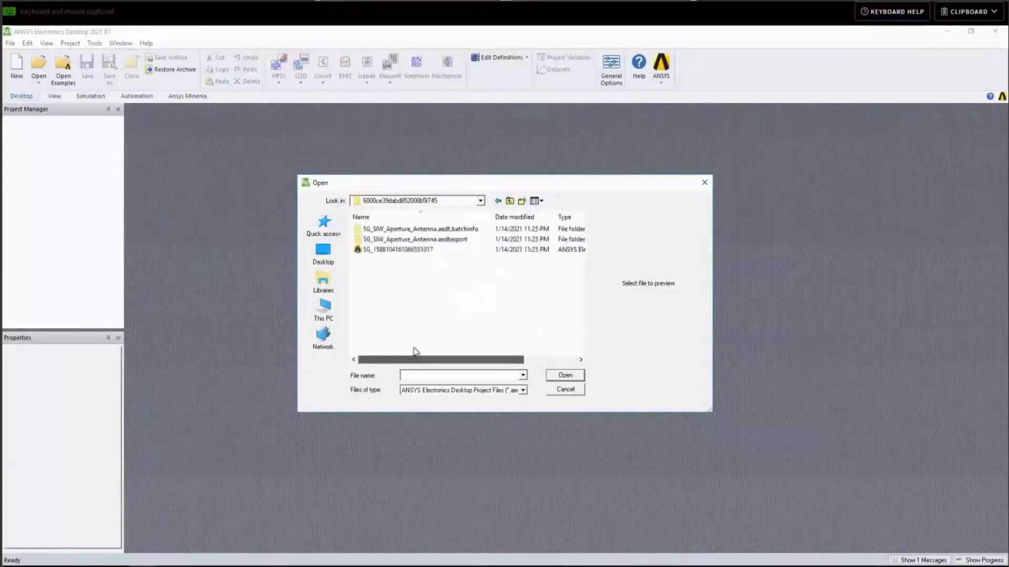
left_click(409, 250)
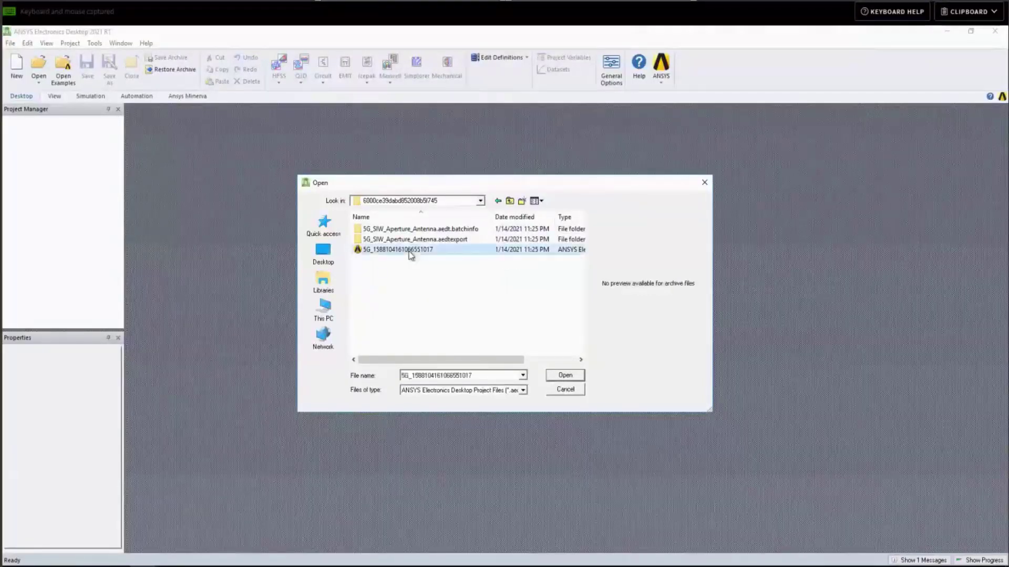
double_click(410, 251)
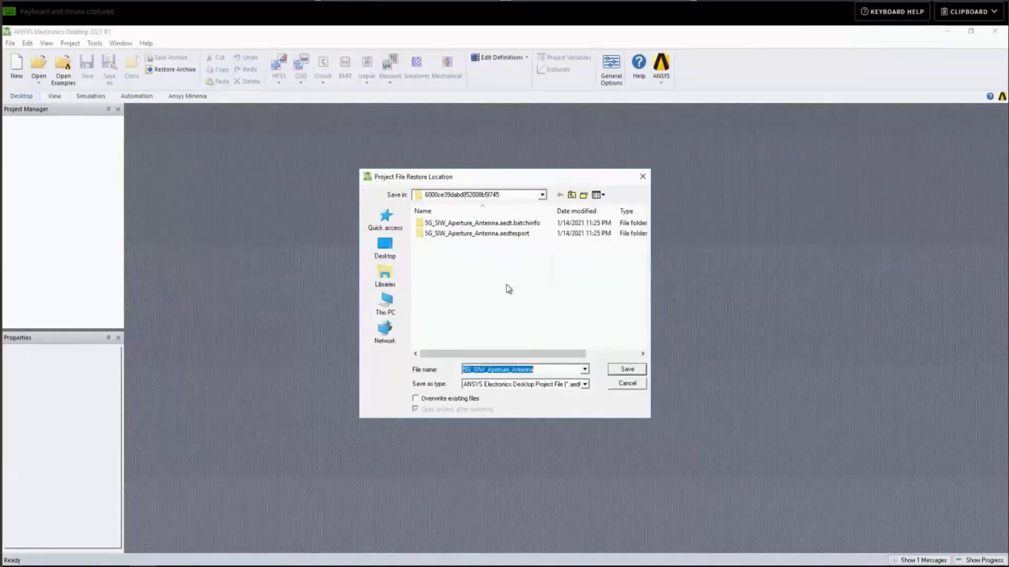
- Restore the archived project as 5G_SIW_Aperture_Antenna into a new CloudResults folder in Ansys Cloud Drive and dismiss the restore report
left_click(571, 196)
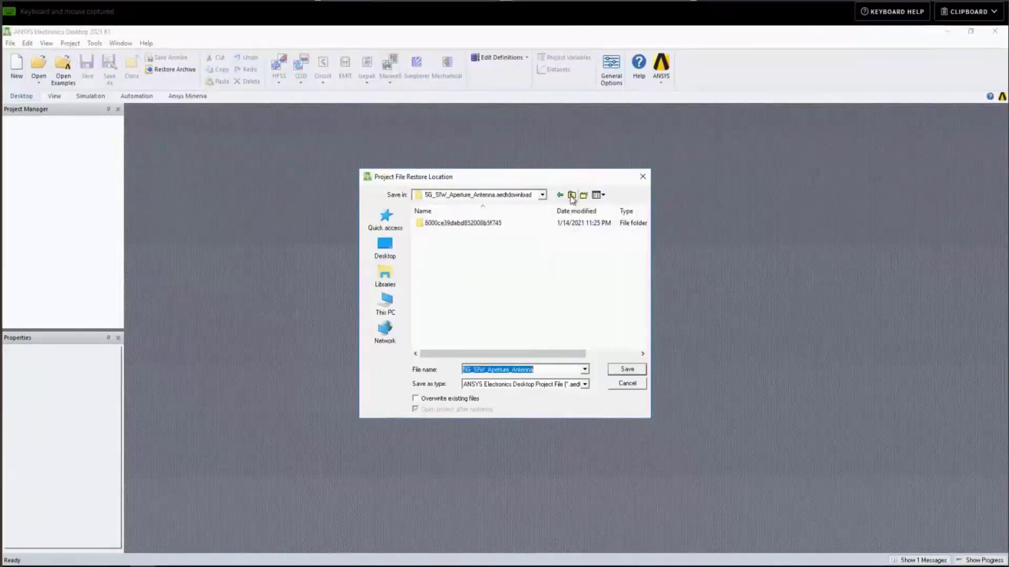
left_click(571, 196)
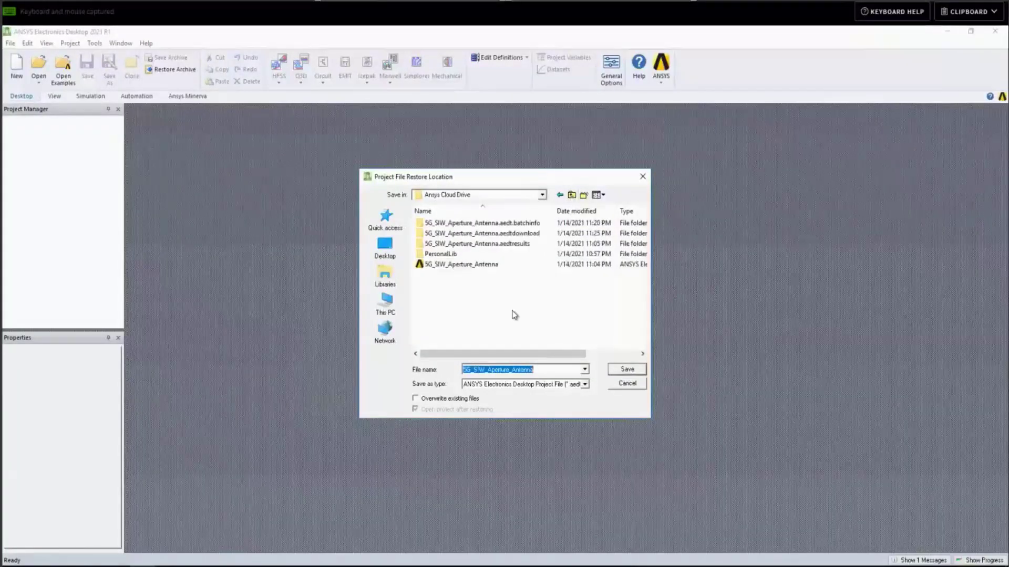
left_click(584, 196)
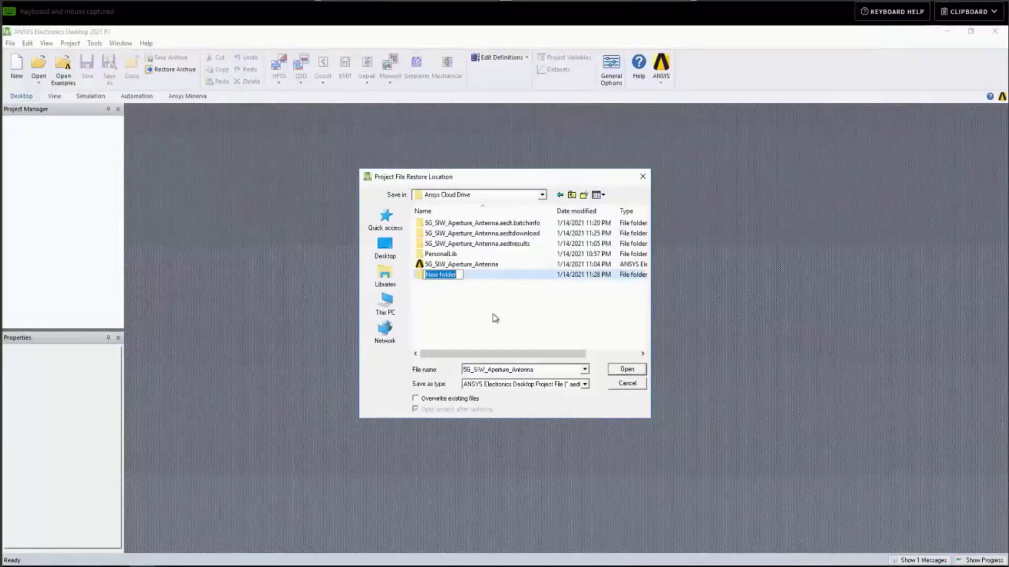
type("CloudResults")
key("Return")
double_click(434, 275)
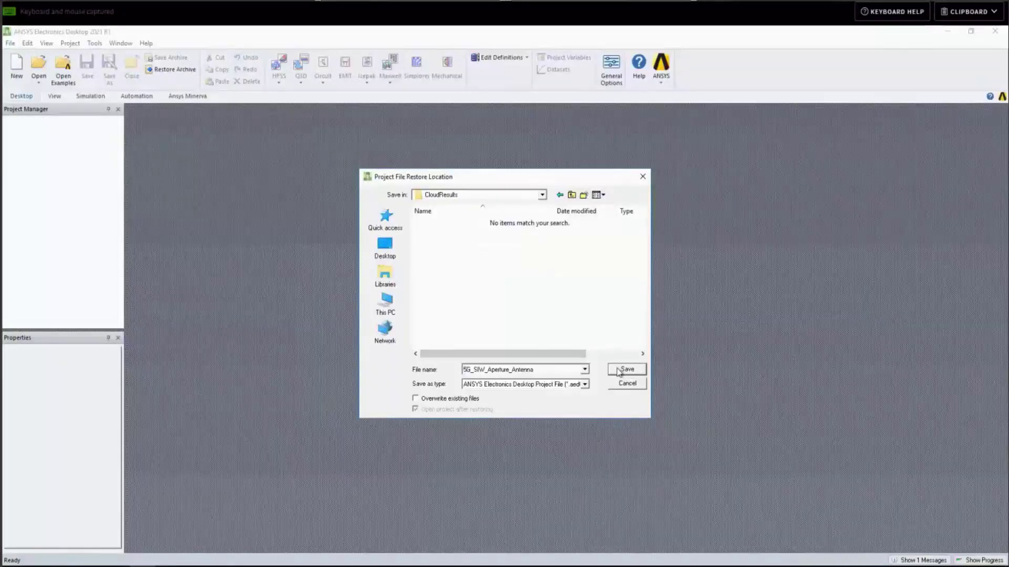
left_click(617, 371)
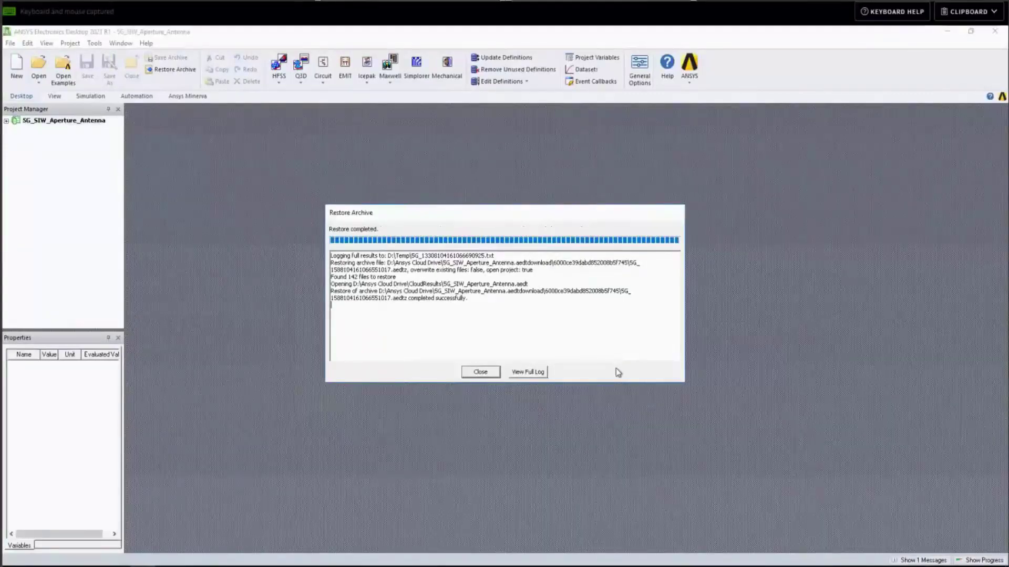
left_click(481, 372)
- Open the SIW_Feed_Structure_w_3Dcomp design of the restored project in the 3D modeler
left_click(6, 122)
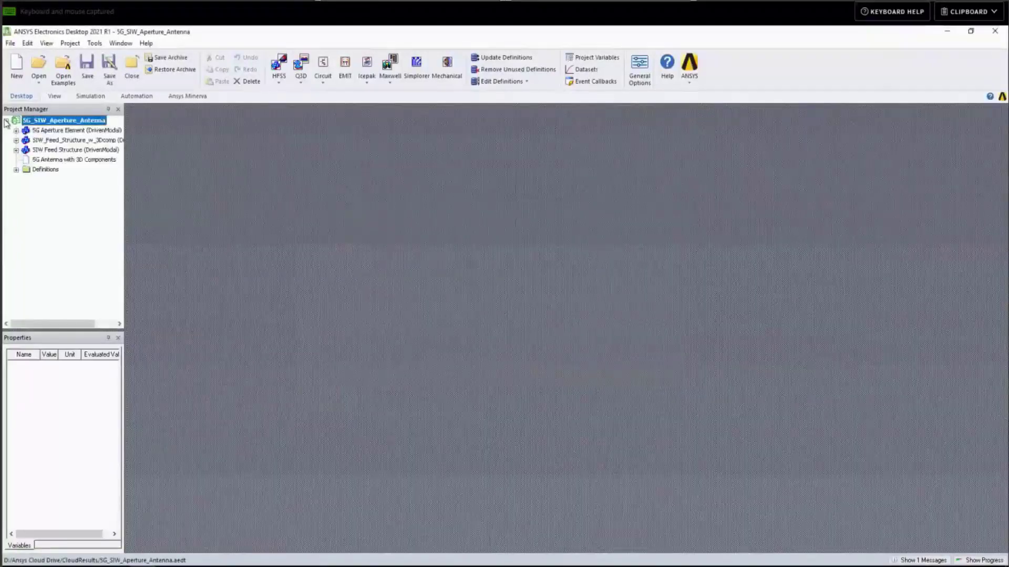
left_click(77, 141)
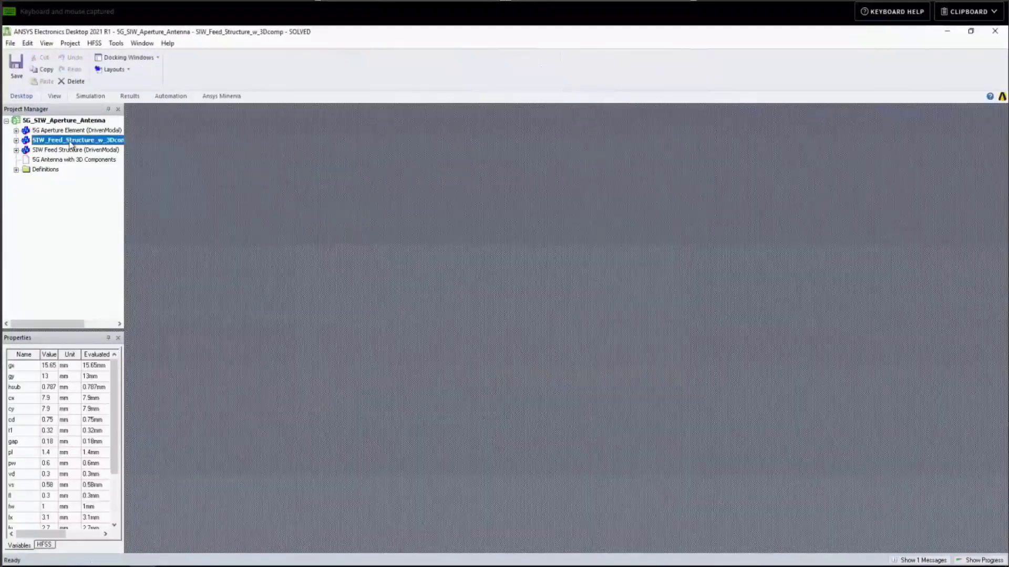
double_click(71, 142)
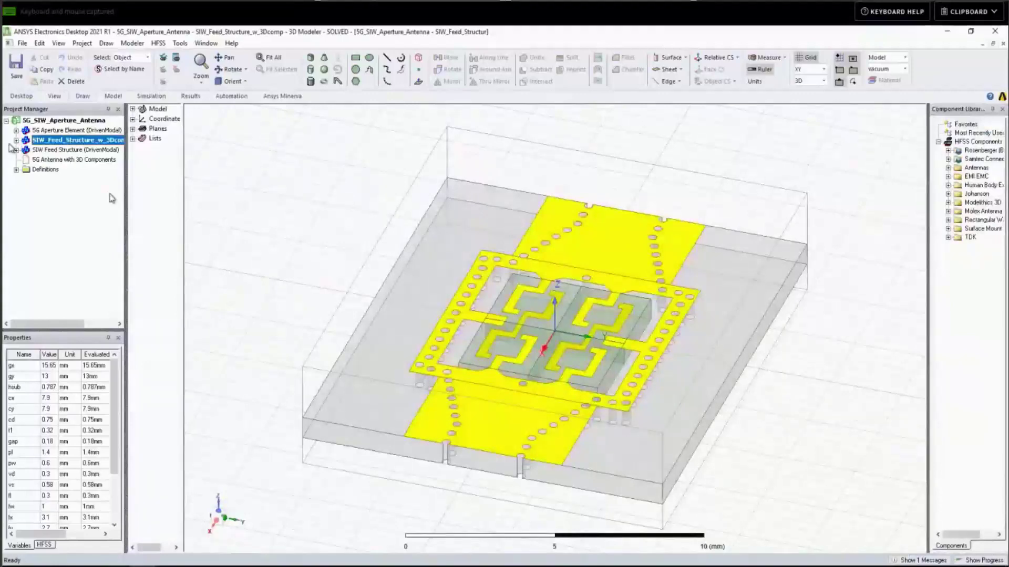
- Review the matrix data, convergence and profile of the SIW_Feed_Structure_w_3Dcomp solution
left_click(190, 97)
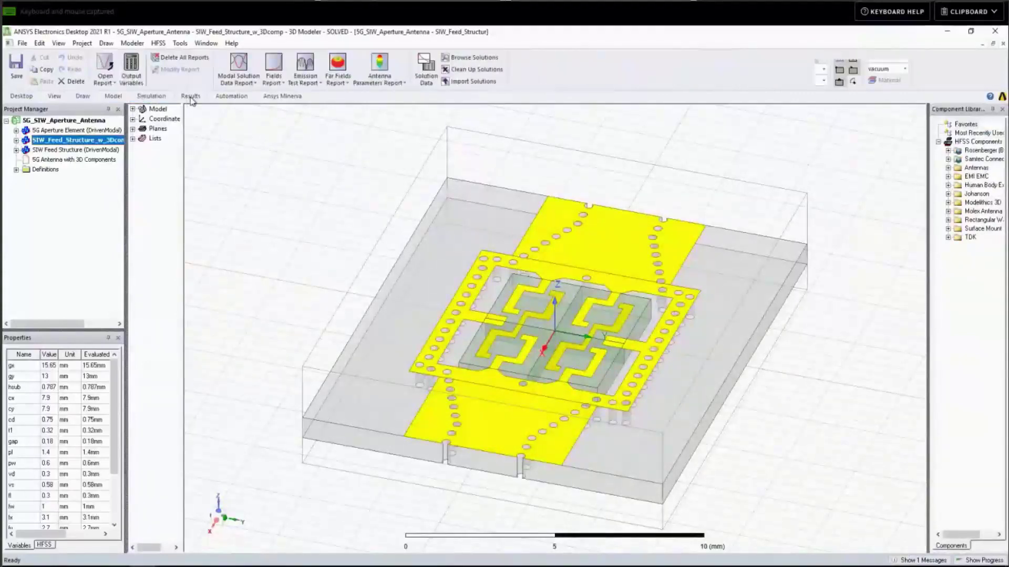
left_click(429, 66)
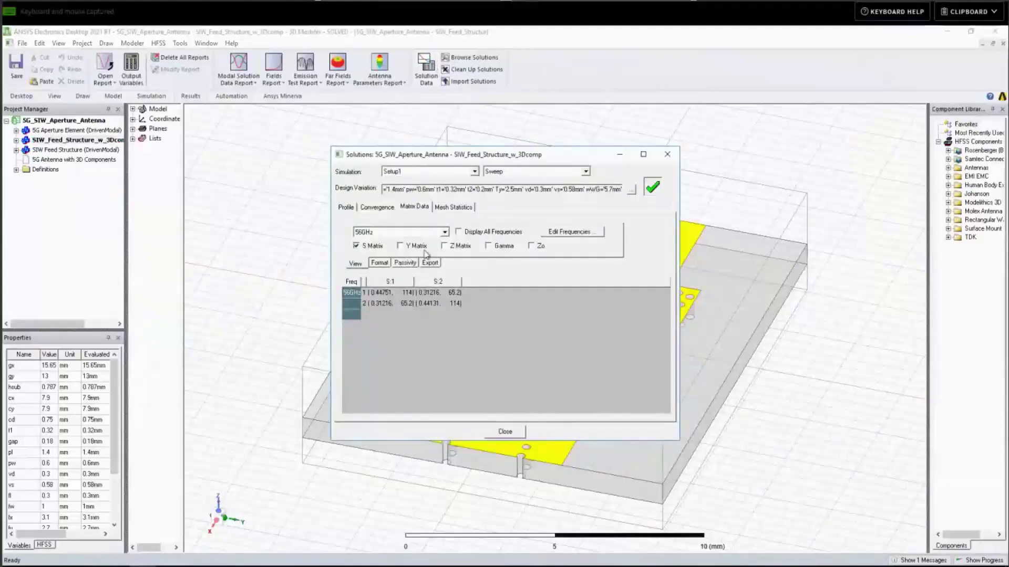
left_click(390, 209)
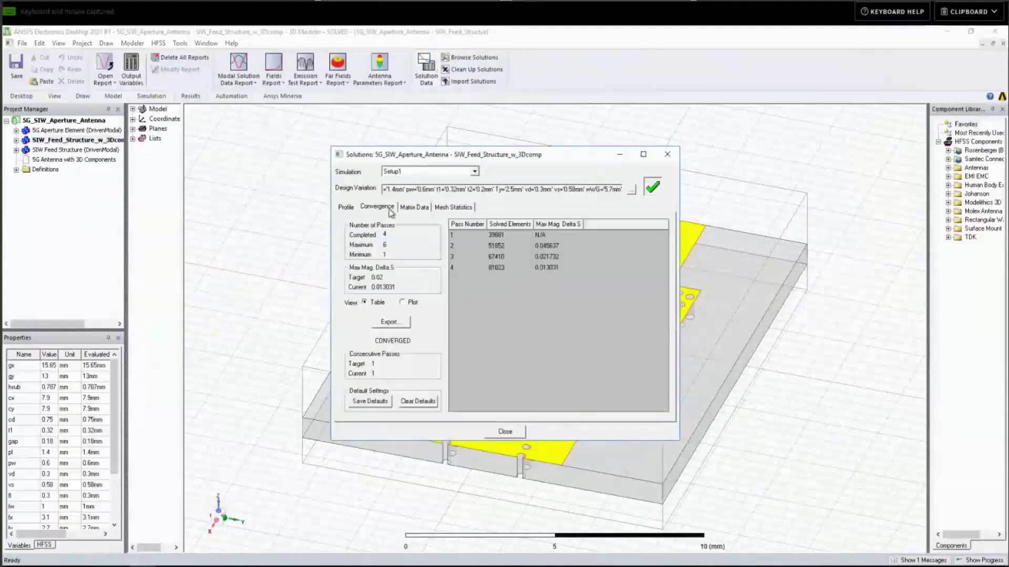
left_click(347, 208)
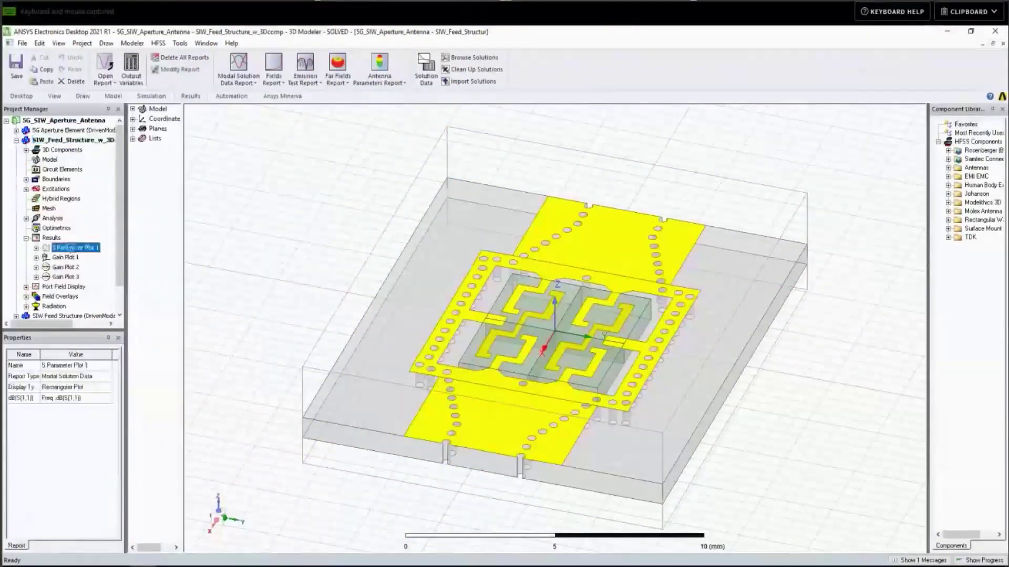
- View S Parameter Plot 1 and Gain Plots 1, 2 and 3 of the SIW_Feed_Structure_w_3Dcomp design
double_click(71, 248)
left_click(65, 257)
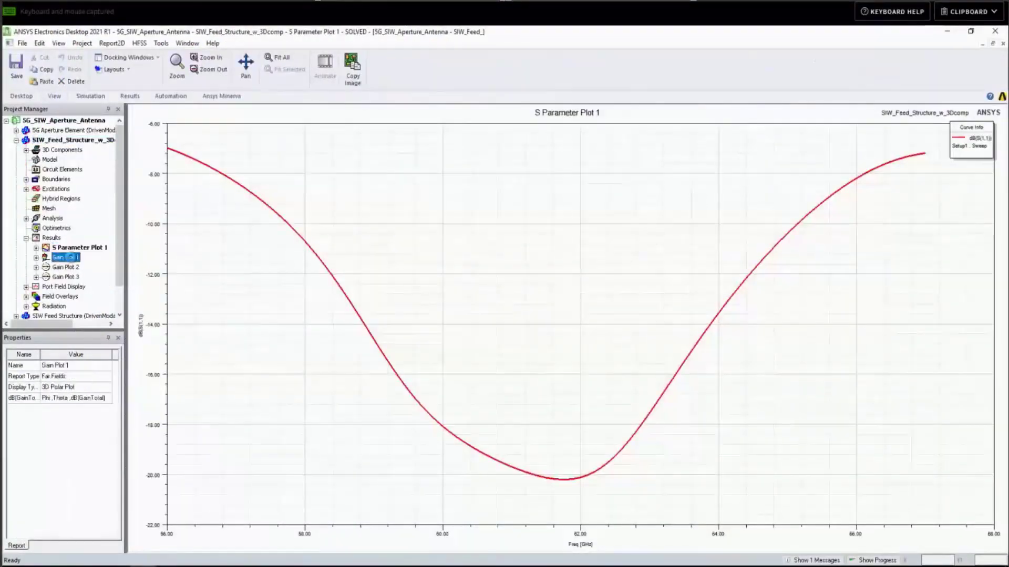
double_click(67, 258)
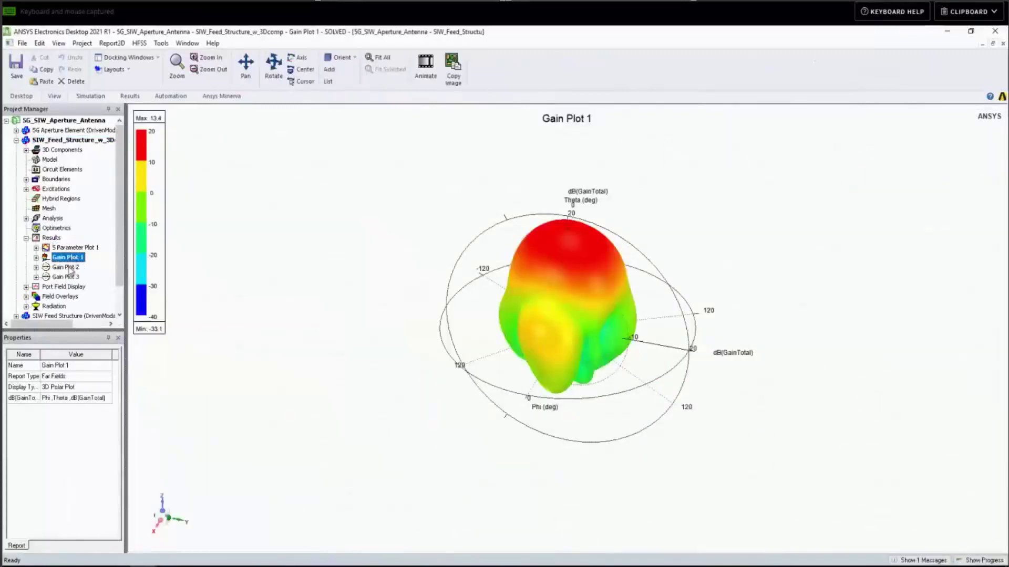
double_click(67, 267)
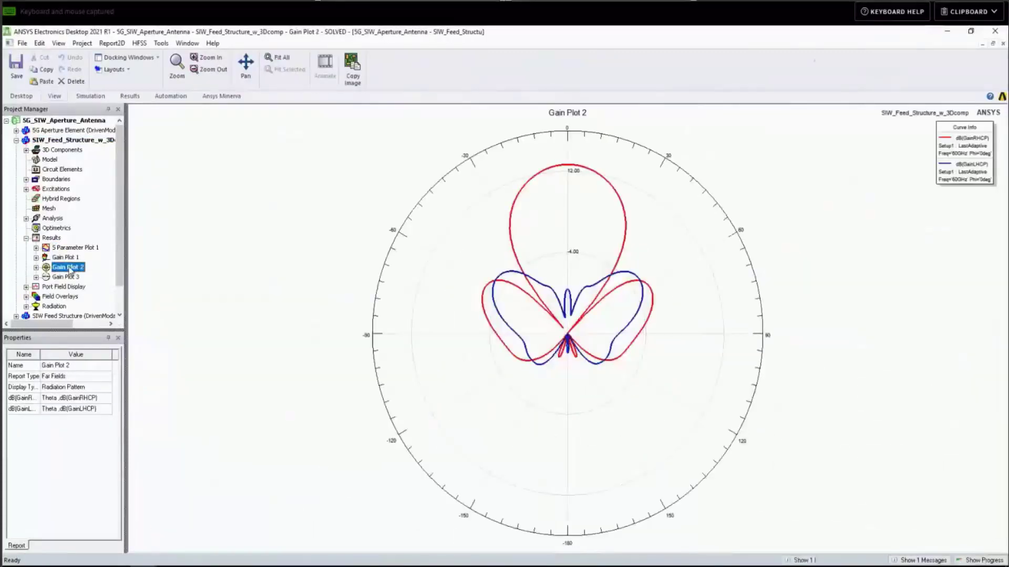
double_click(66, 277)
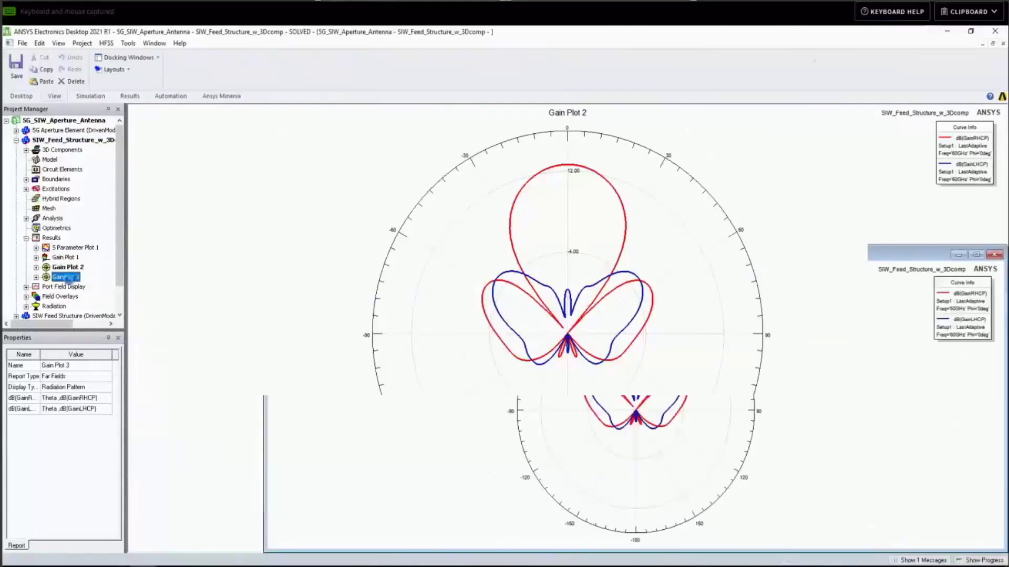
left_click(66, 276)
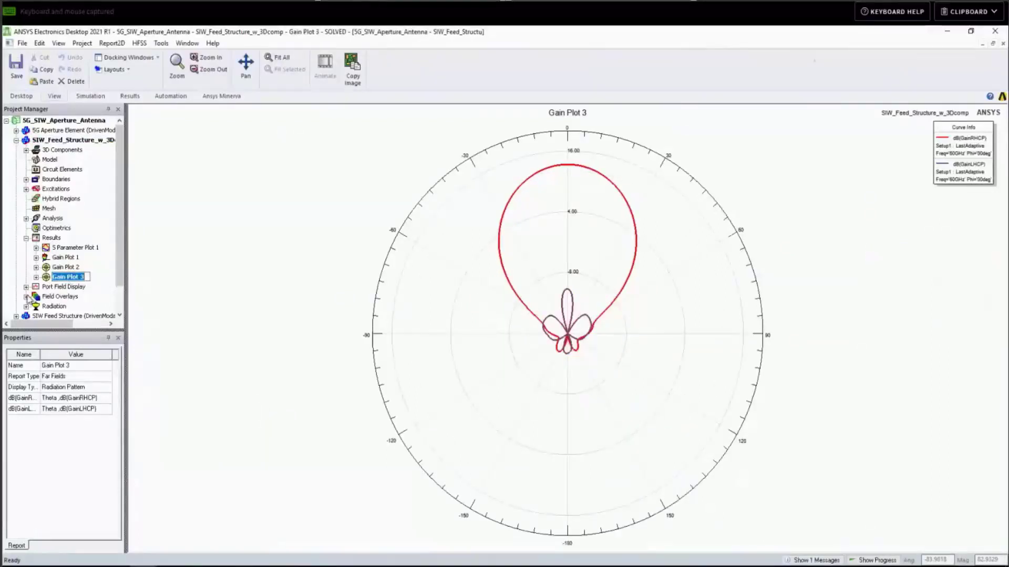
- Display the E Field overlays on the model, play Animation1 (phase sweep) for Mag_E1 and close the animation
left_click(32, 303)
left_click(27, 297)
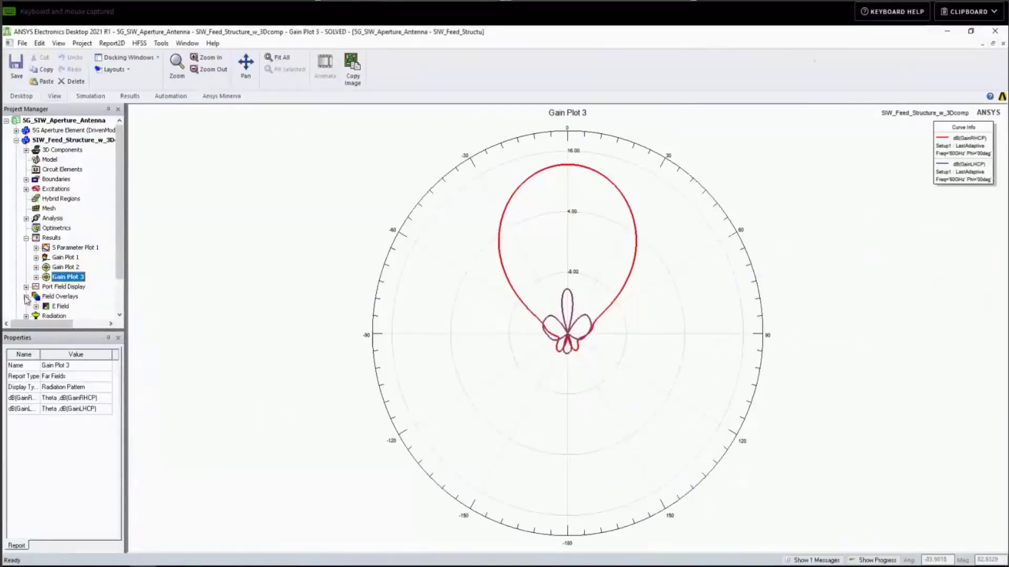
left_click(59, 307)
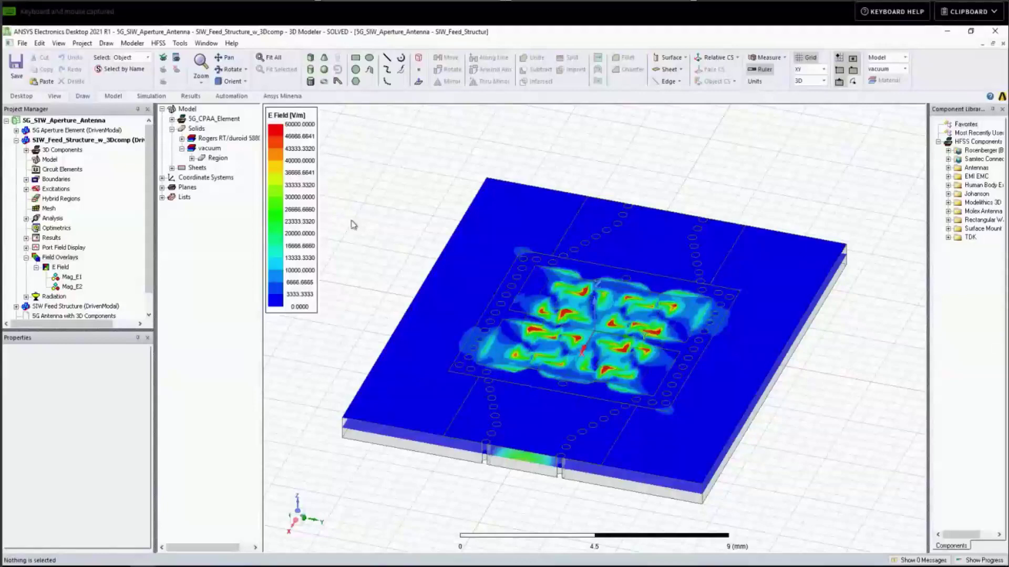
left_click(75, 278)
right_click(77, 280)
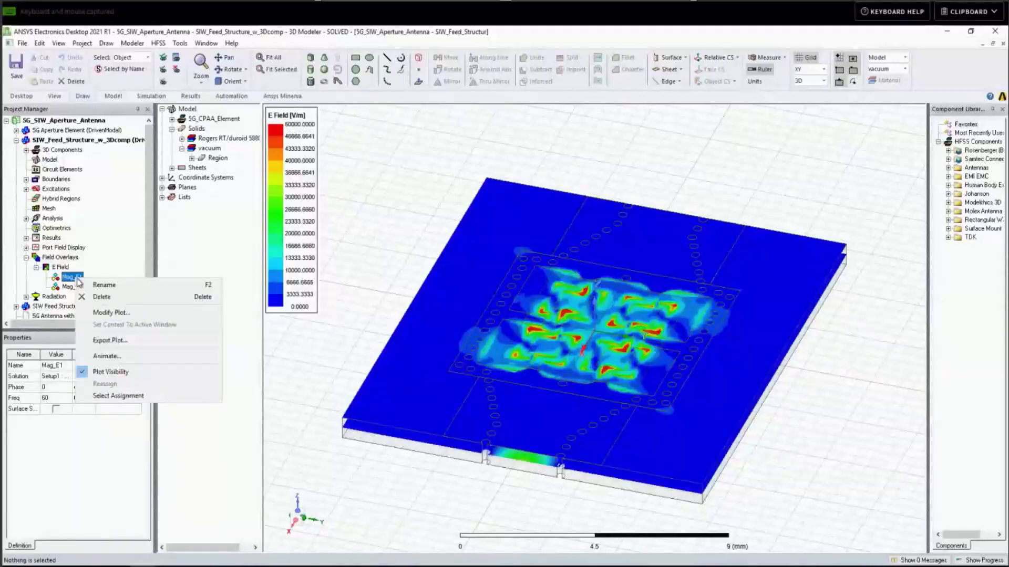
left_click(107, 356)
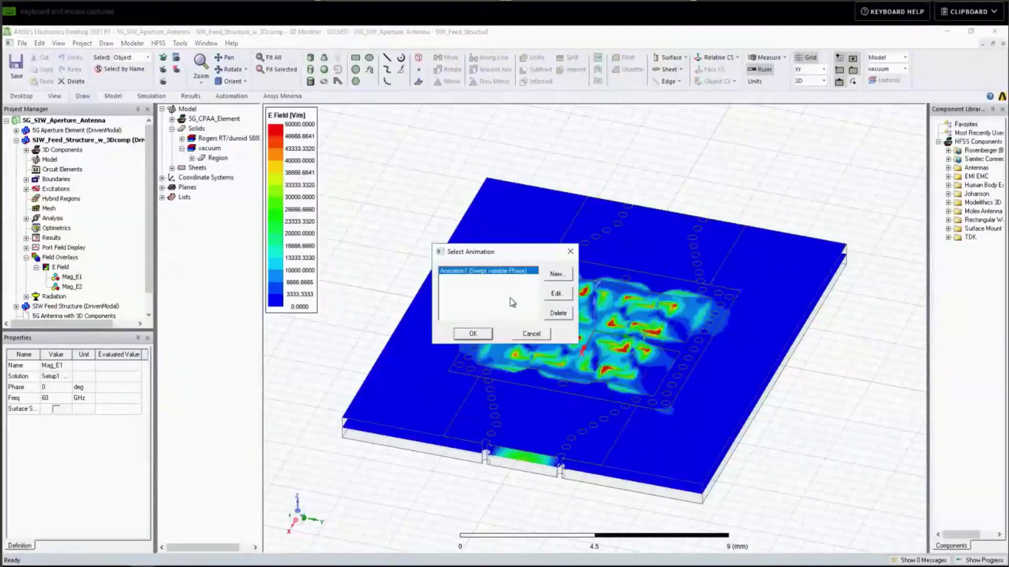
left_click(473, 334)
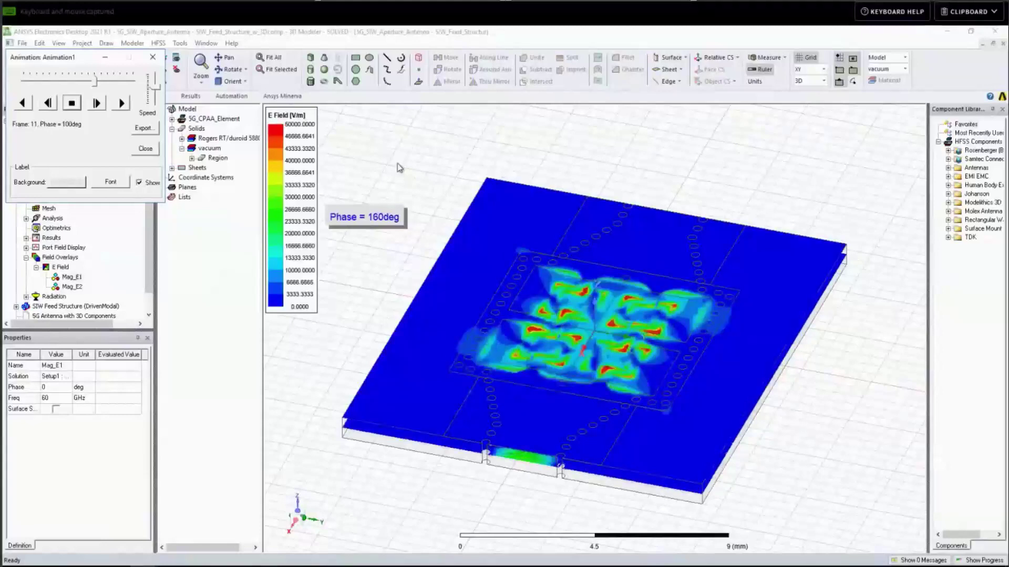
key("Escape")
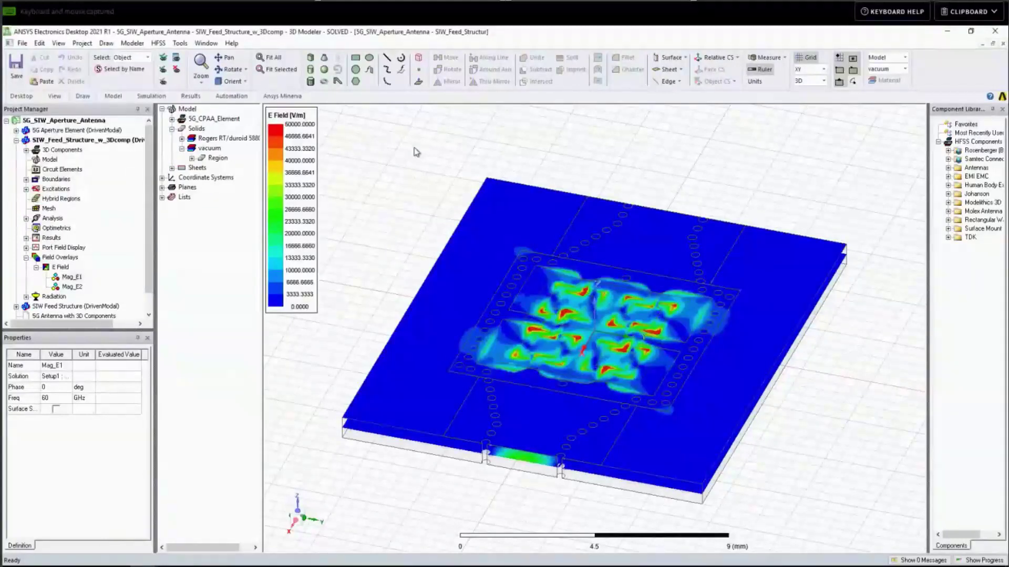